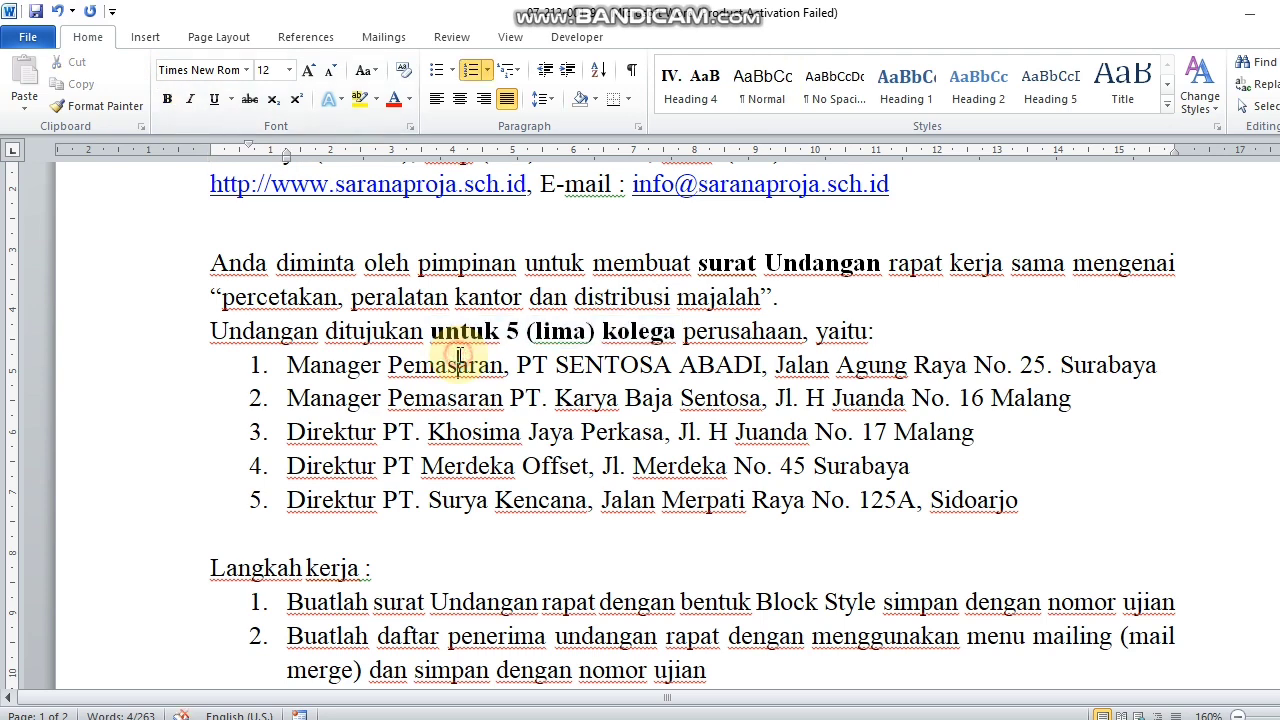
- Review the five invitation recipients listed in the exam assignment
{"action": "left_click", "coordinate": [284, 365]}
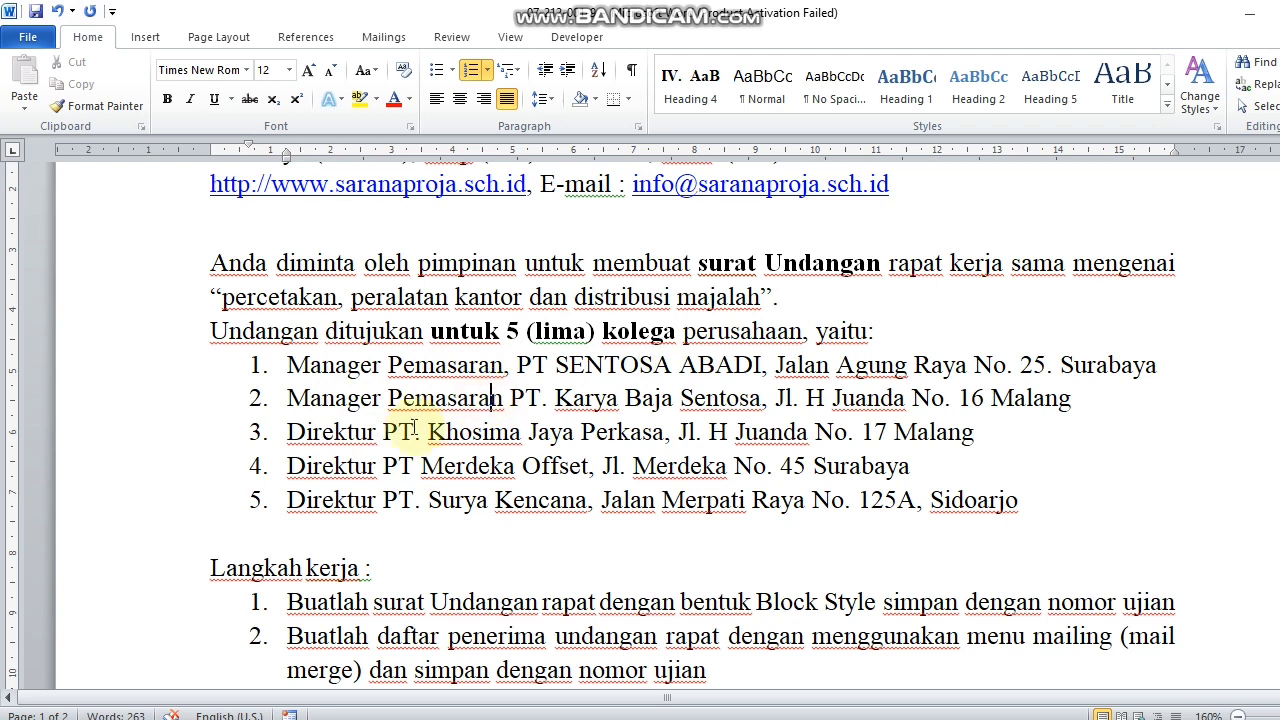
{"action": "left_click", "coordinate": [289, 432]}
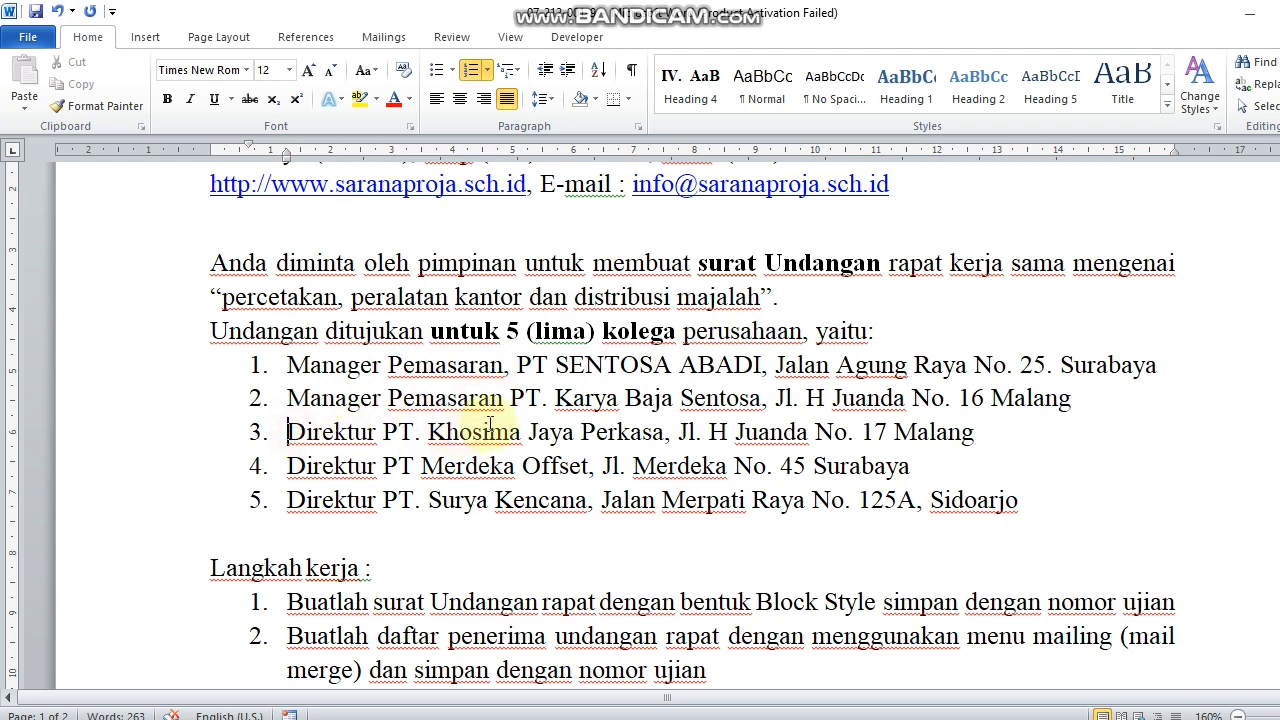
{"action": "left_click", "coordinate": [305, 466]}
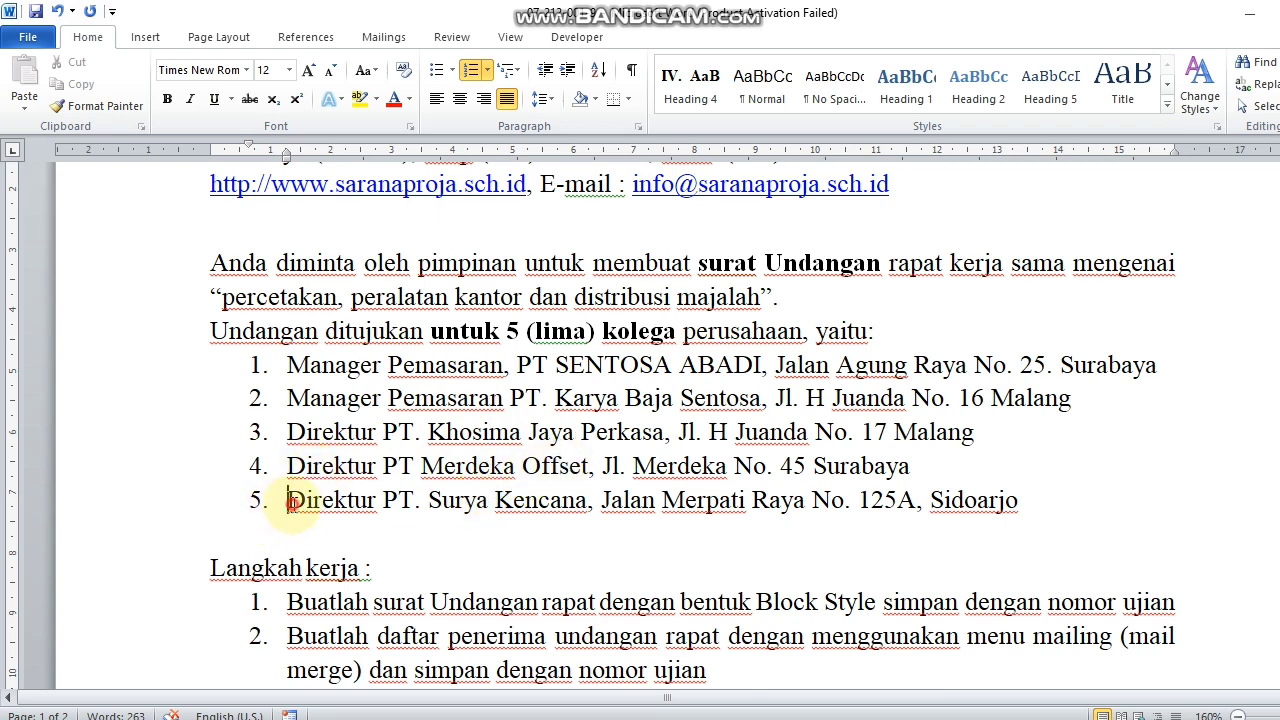
{"action": "key", "text": "Down"}
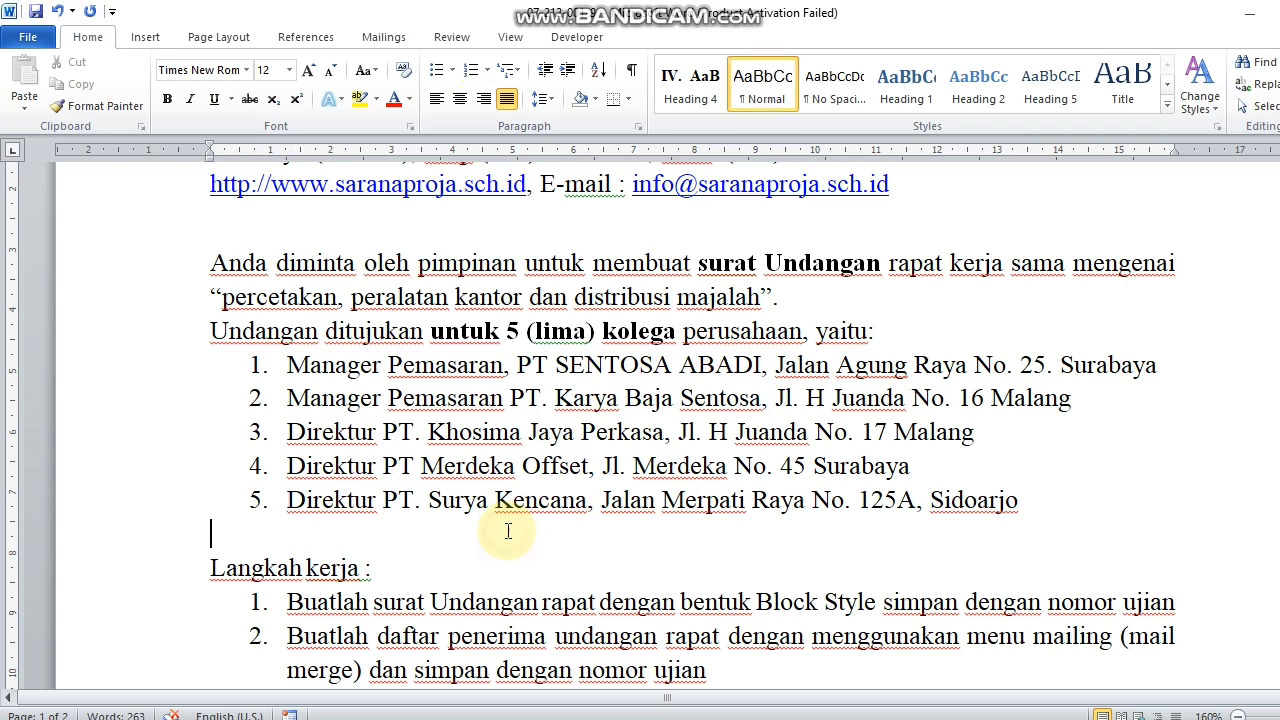
- Bold the words "surat Undangan" in the first item under "Langkah kerja"
{"action": "scroll", "coordinate": [508, 531], "scroll_direction": "down", "scroll_amount": 1}
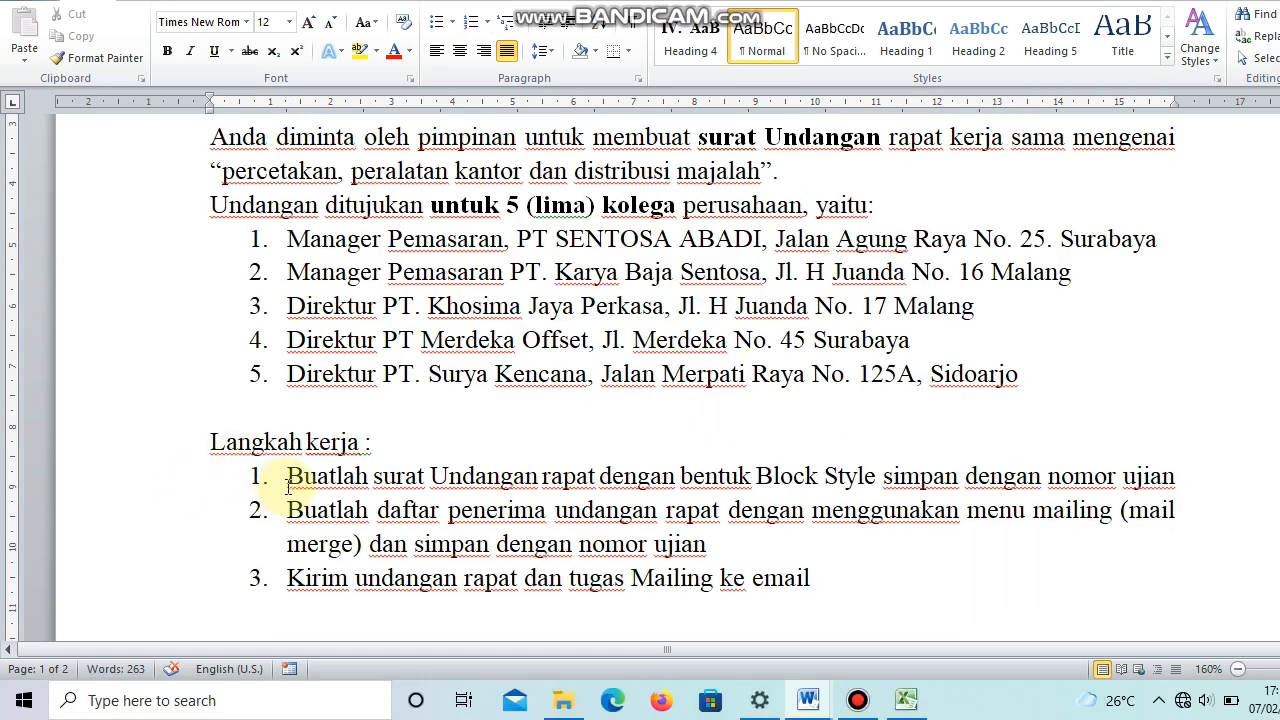
{"action": "left_click", "coordinate": [392, 476]}
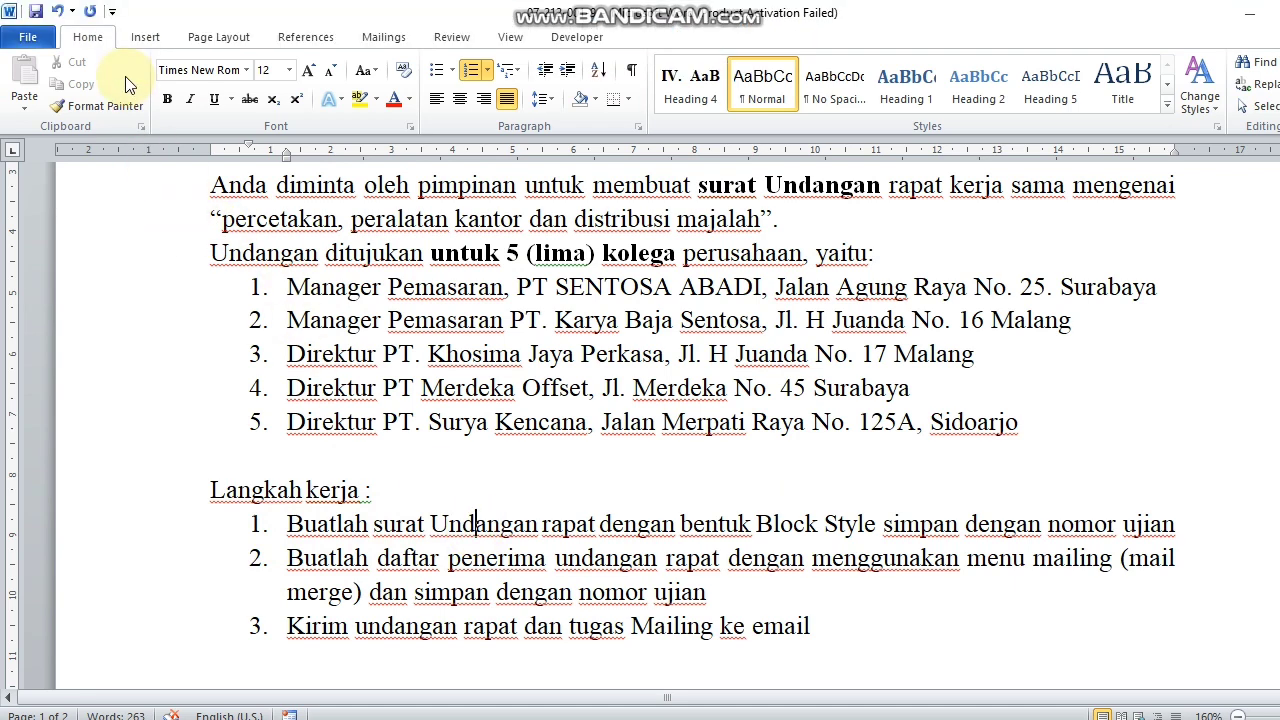
{"action": "left_click", "coordinate": [167, 100]}
{"action": "left_click", "coordinate": [403, 524]}
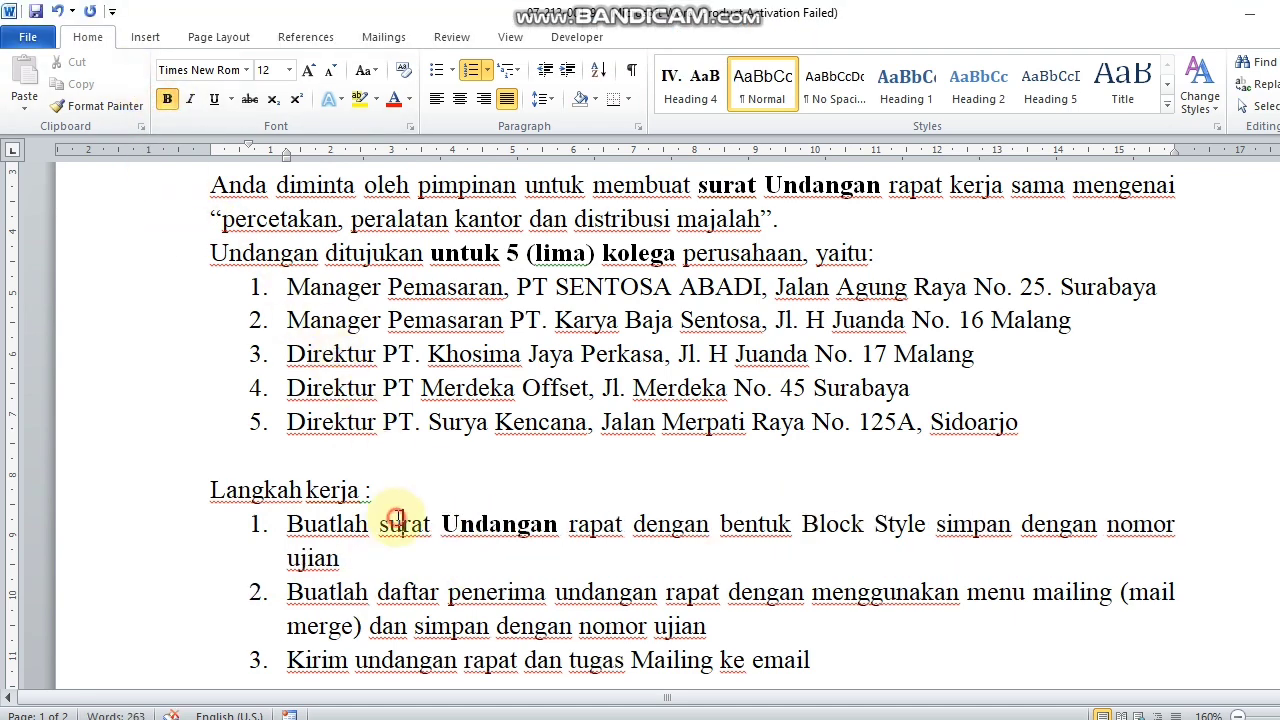
{"action": "left_click", "coordinate": [167, 100]}
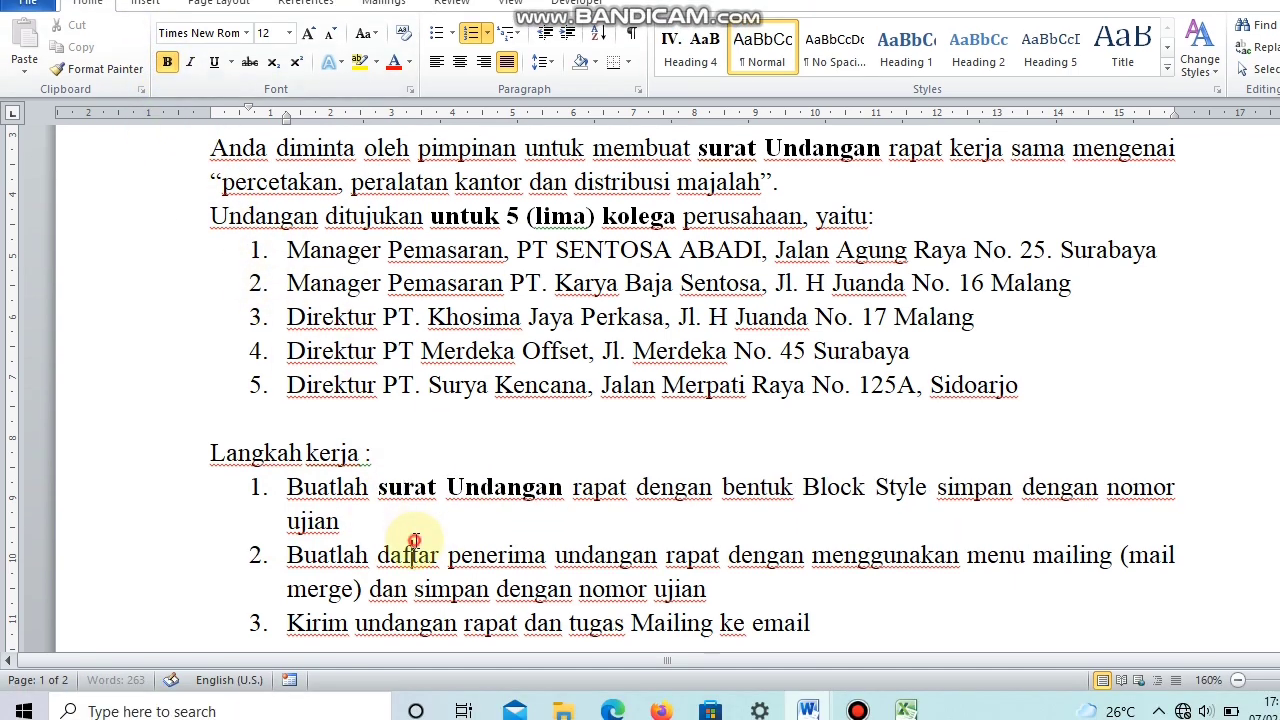
- Switch to the invitation letter and examine its letterhead, reference lines and the empty recipient area below "Yth."
{"action": "scroll", "coordinate": [416, 576], "scroll_direction": "down", "scroll_amount": 2}
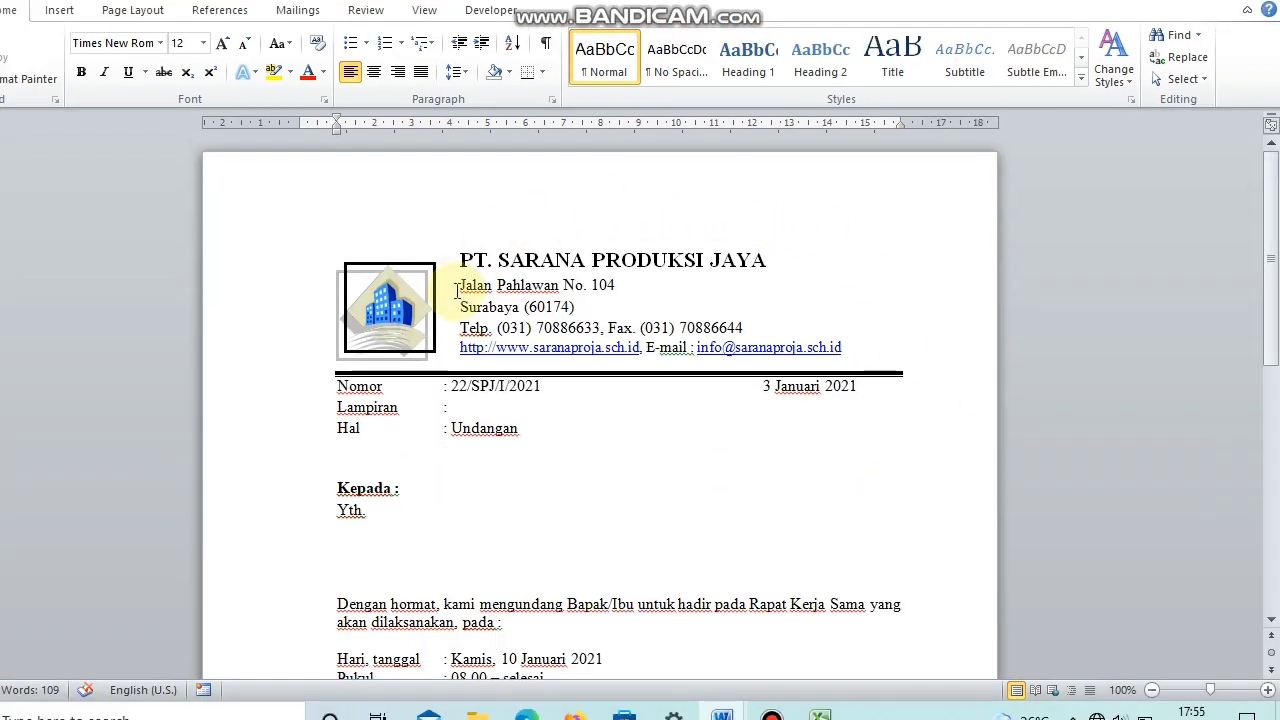
{"action": "left_click", "coordinate": [462, 259]}
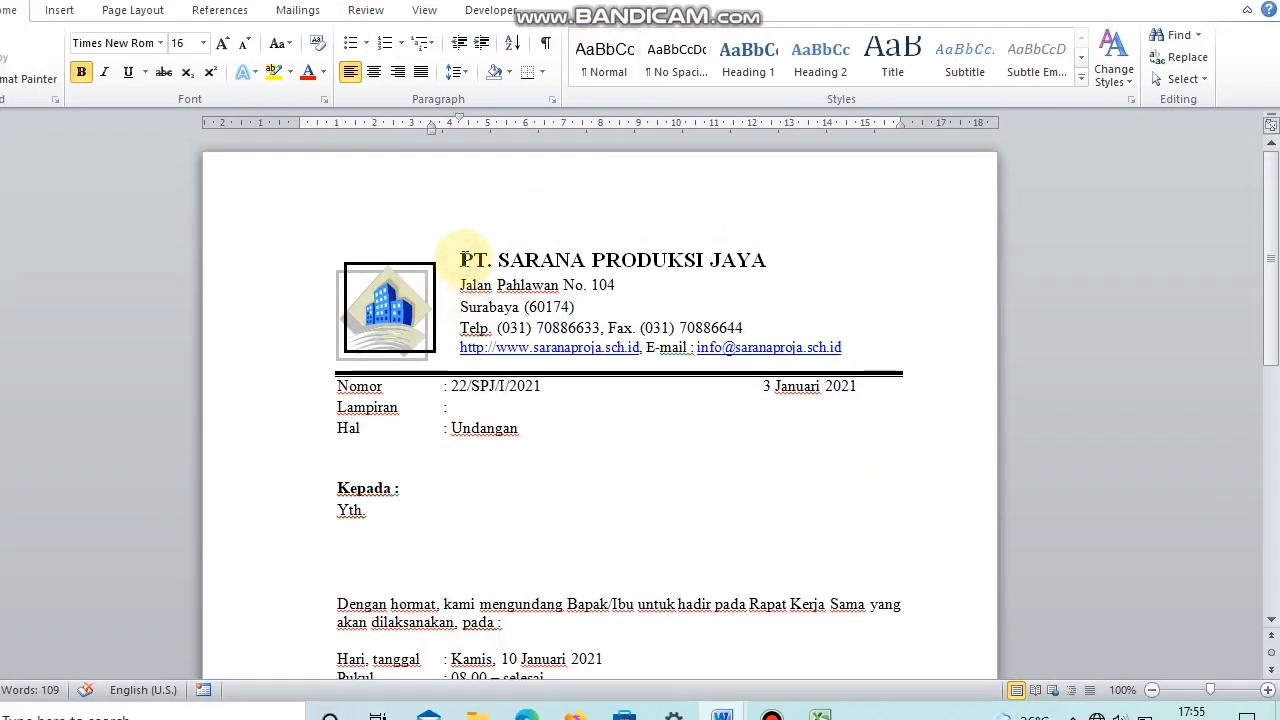
{"action": "left_click", "coordinate": [541, 259]}
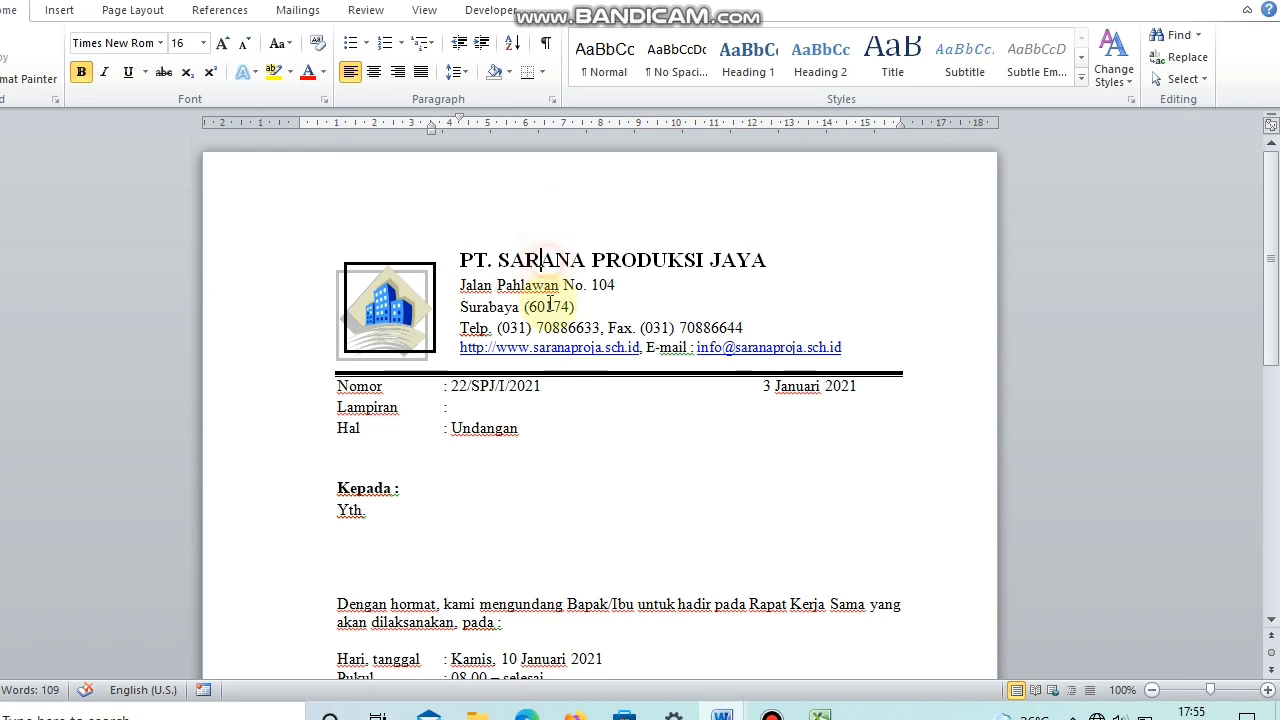
{"action": "left_click", "coordinate": [500, 388]}
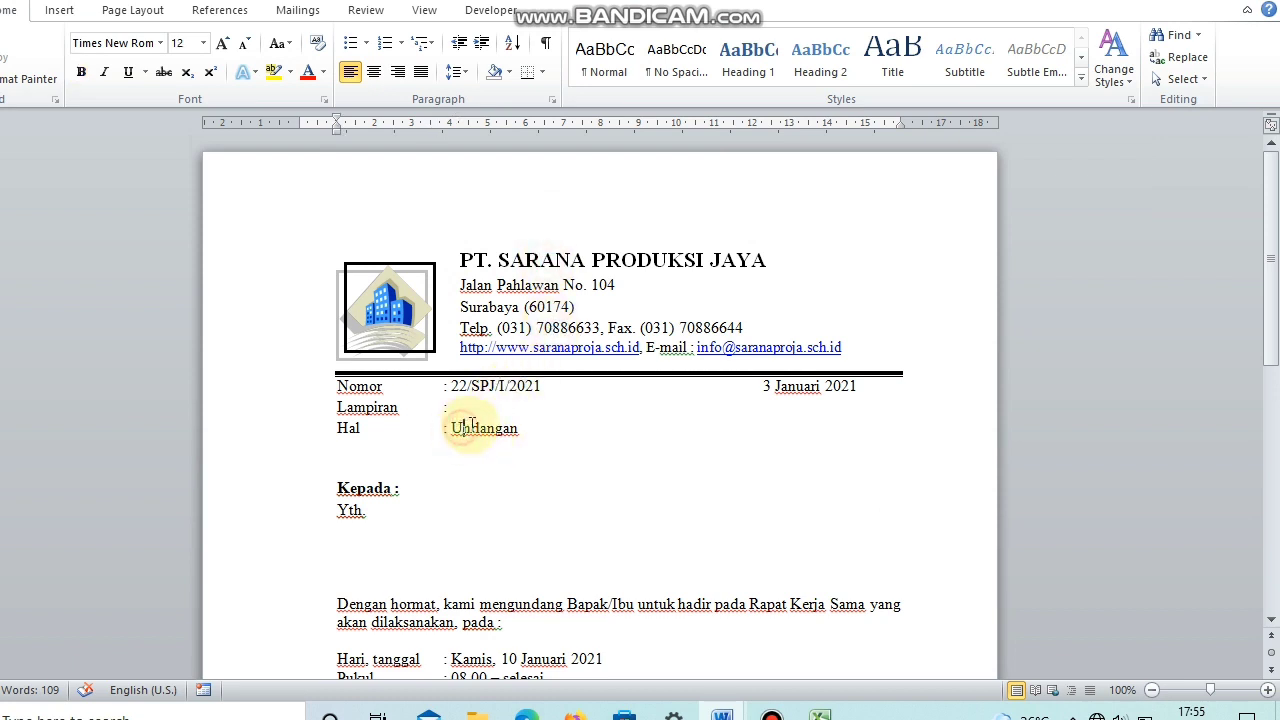
{"action": "left_click", "coordinate": [400, 491]}
{"action": "left_click", "coordinate": [371, 510]}
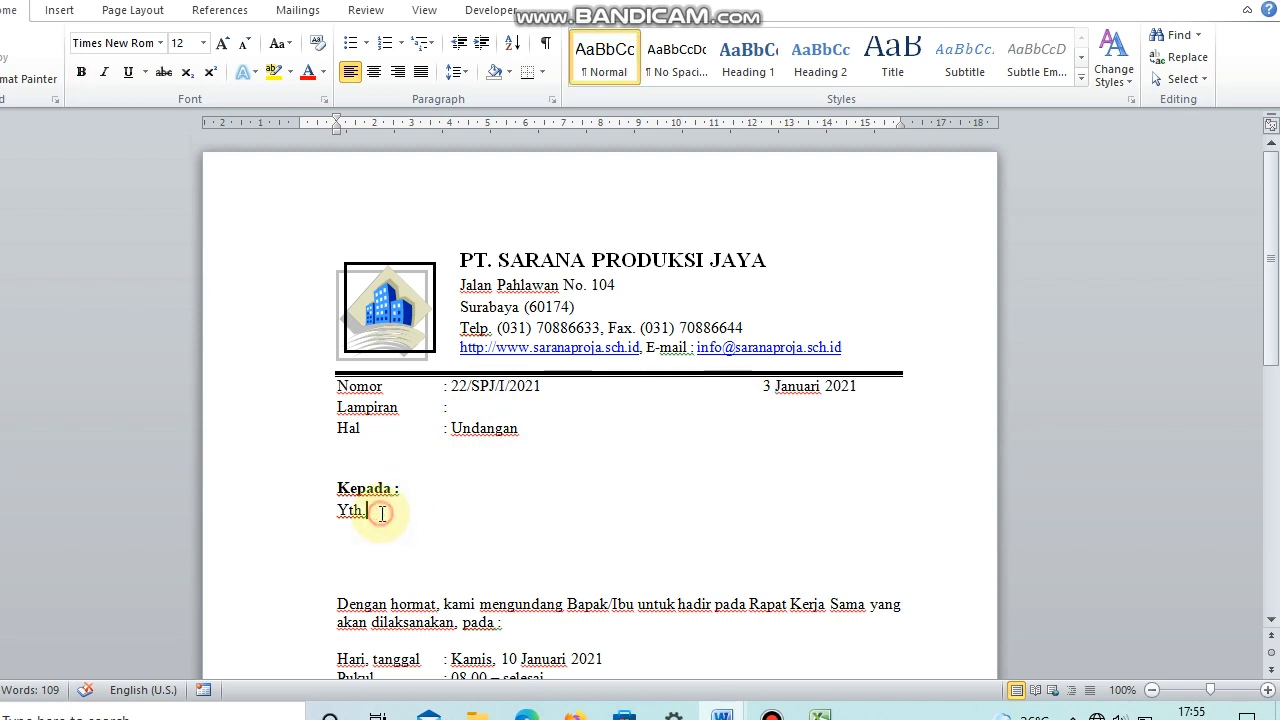
{"action": "left_click", "coordinate": [373, 538]}
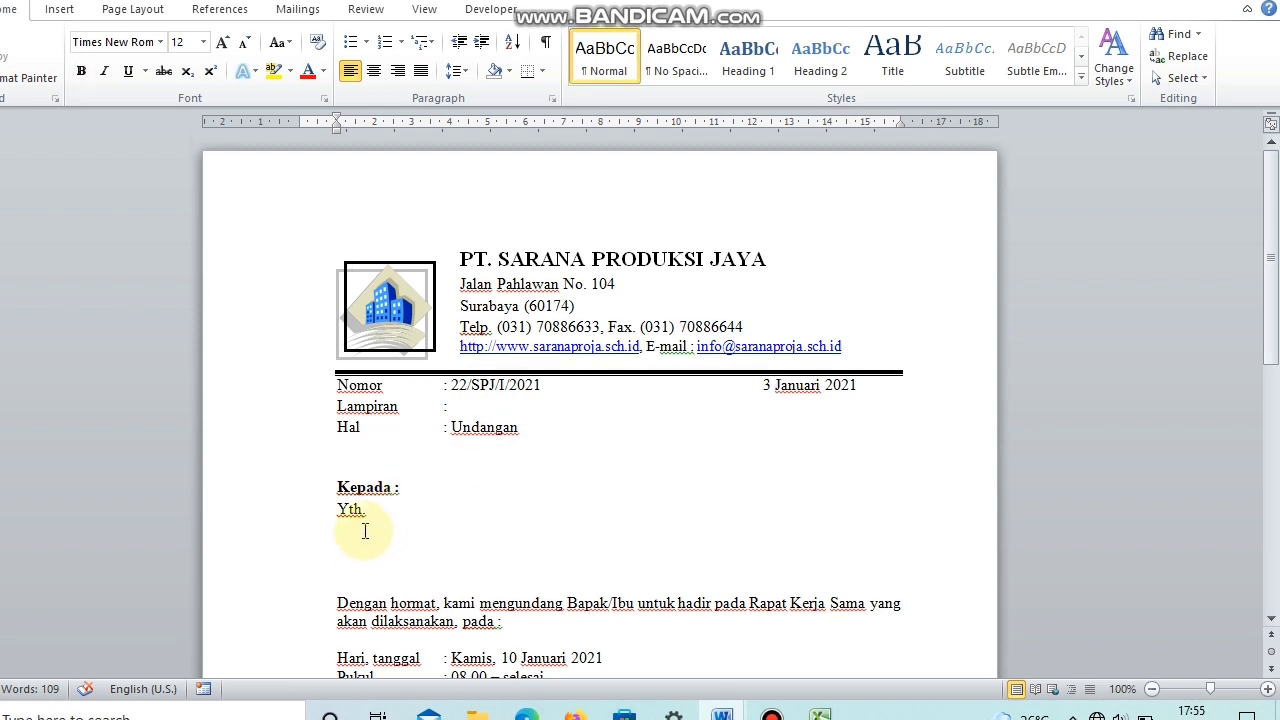
{"action": "left_click", "coordinate": [352, 549]}
{"action": "left_click", "coordinate": [355, 564]}
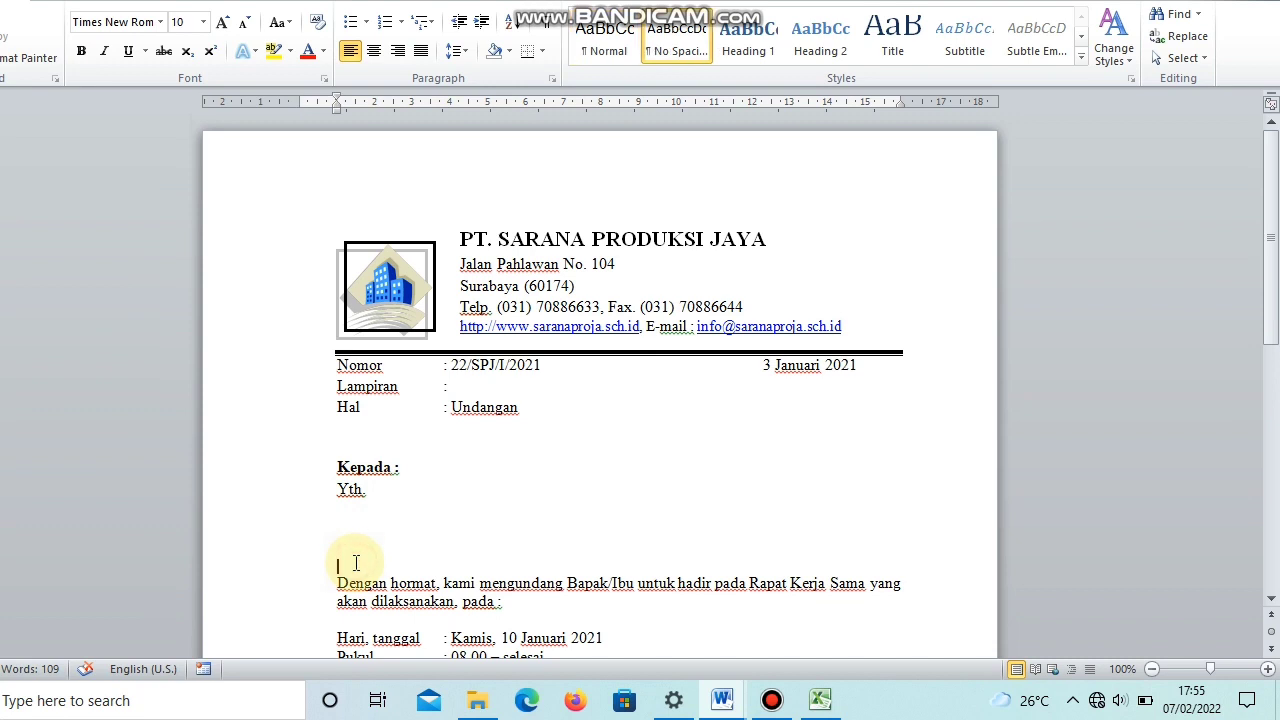
- Examine the letter's opening sentence, meeting details, closing paragraph and signature block
{"action": "scroll", "coordinate": [355, 563], "scroll_direction": "down", "scroll_amount": 2}
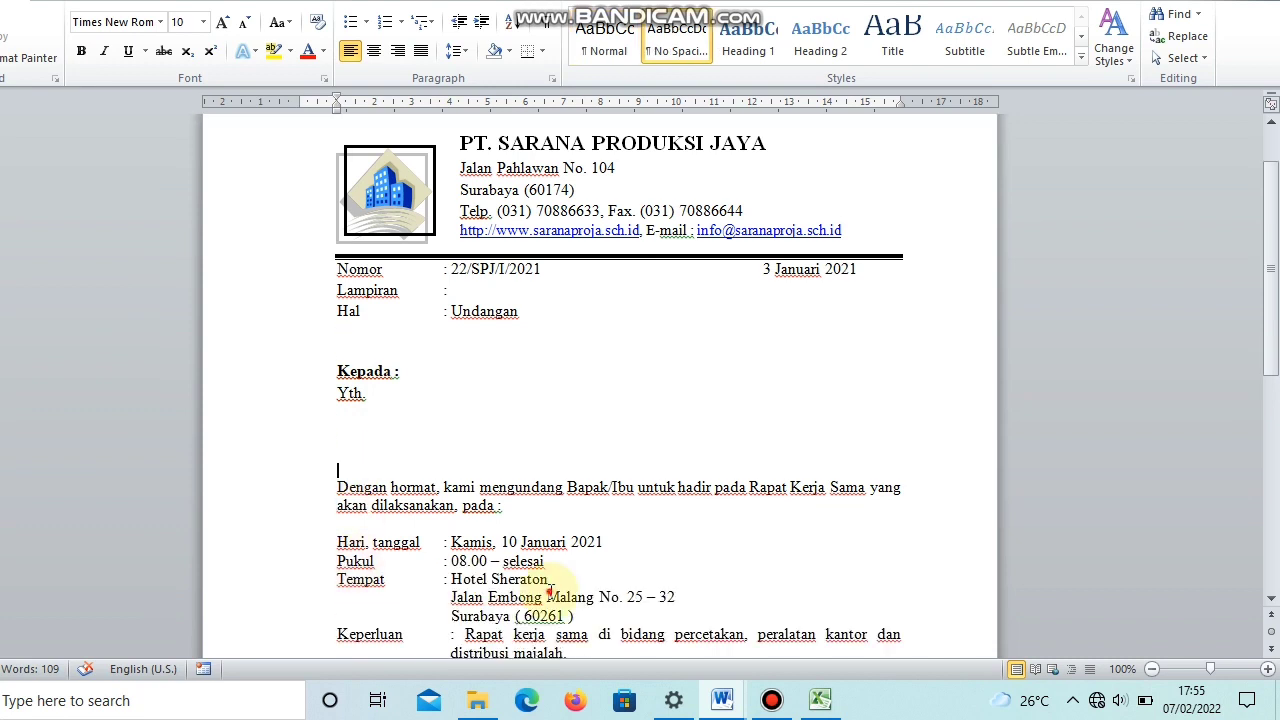
{"action": "left_click", "coordinate": [540, 489]}
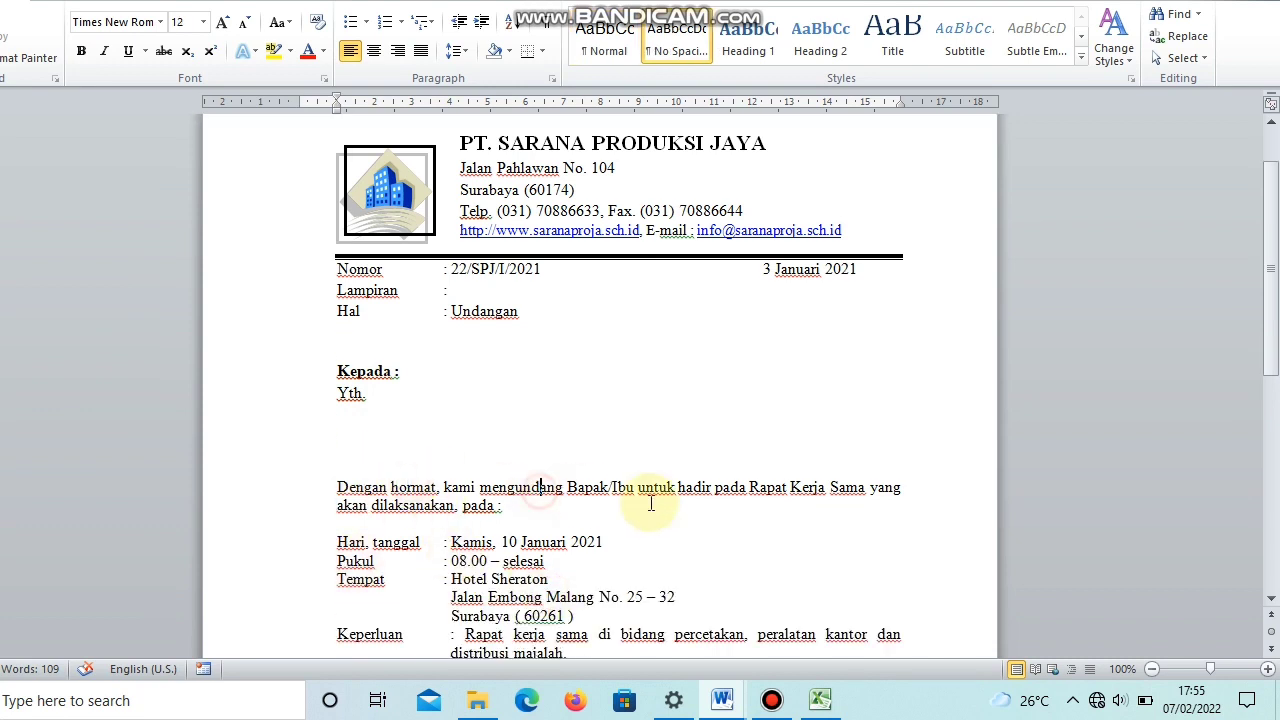
{"action": "left_click", "coordinate": [650, 505]}
{"action": "scroll", "coordinate": [650, 500], "scroll_direction": "down", "scroll_amount": 4}
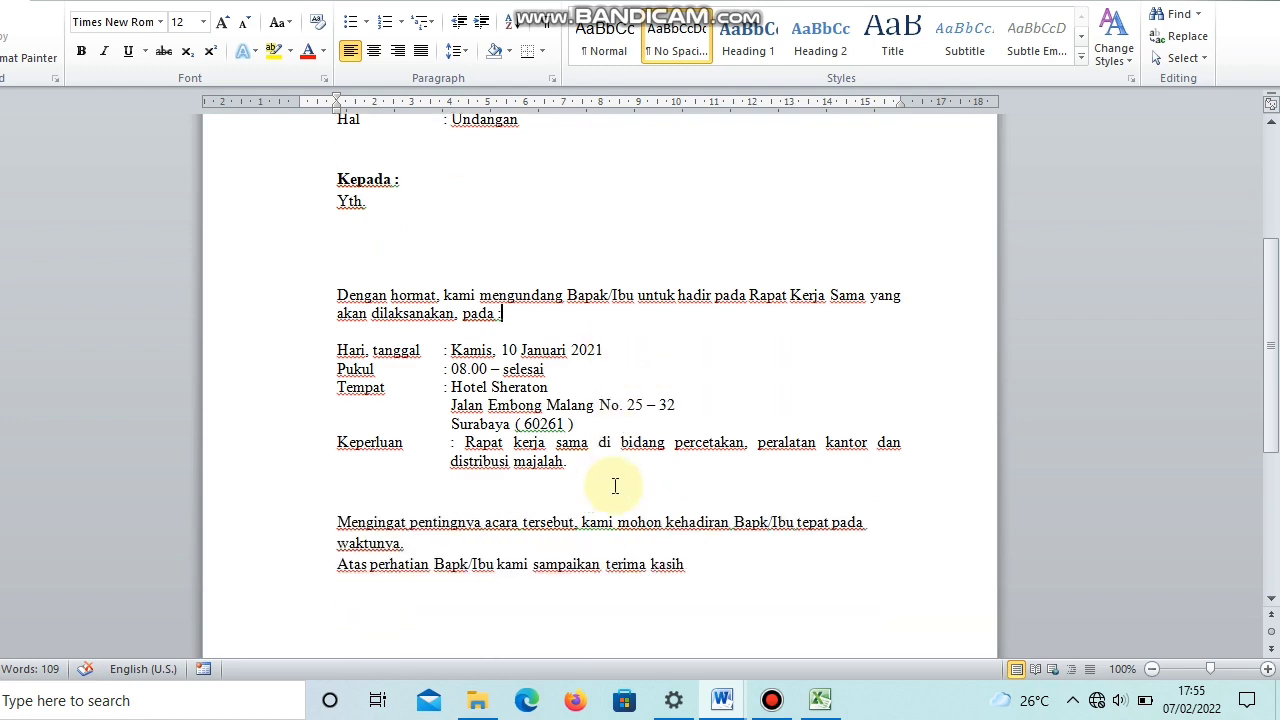
{"action": "scroll", "coordinate": [615, 486], "scroll_direction": "down", "scroll_amount": 7}
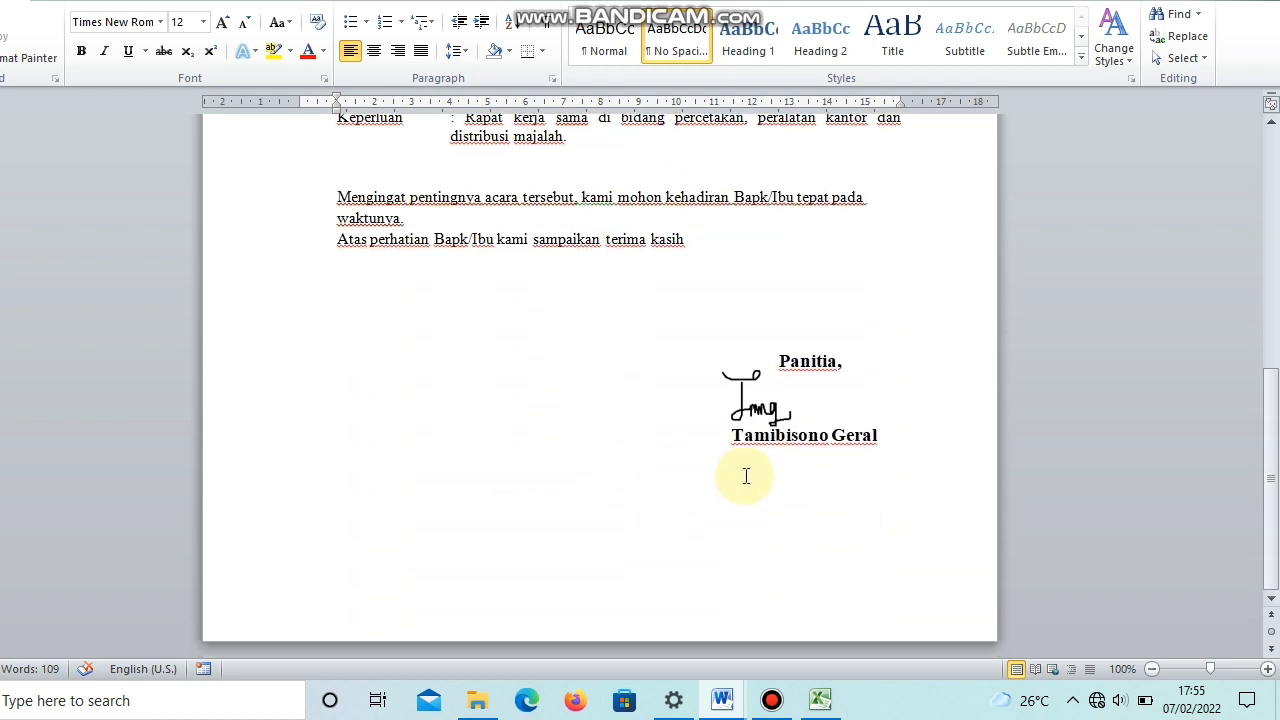
{"action": "scroll", "coordinate": [746, 476], "scroll_direction": "up", "scroll_amount": 14}
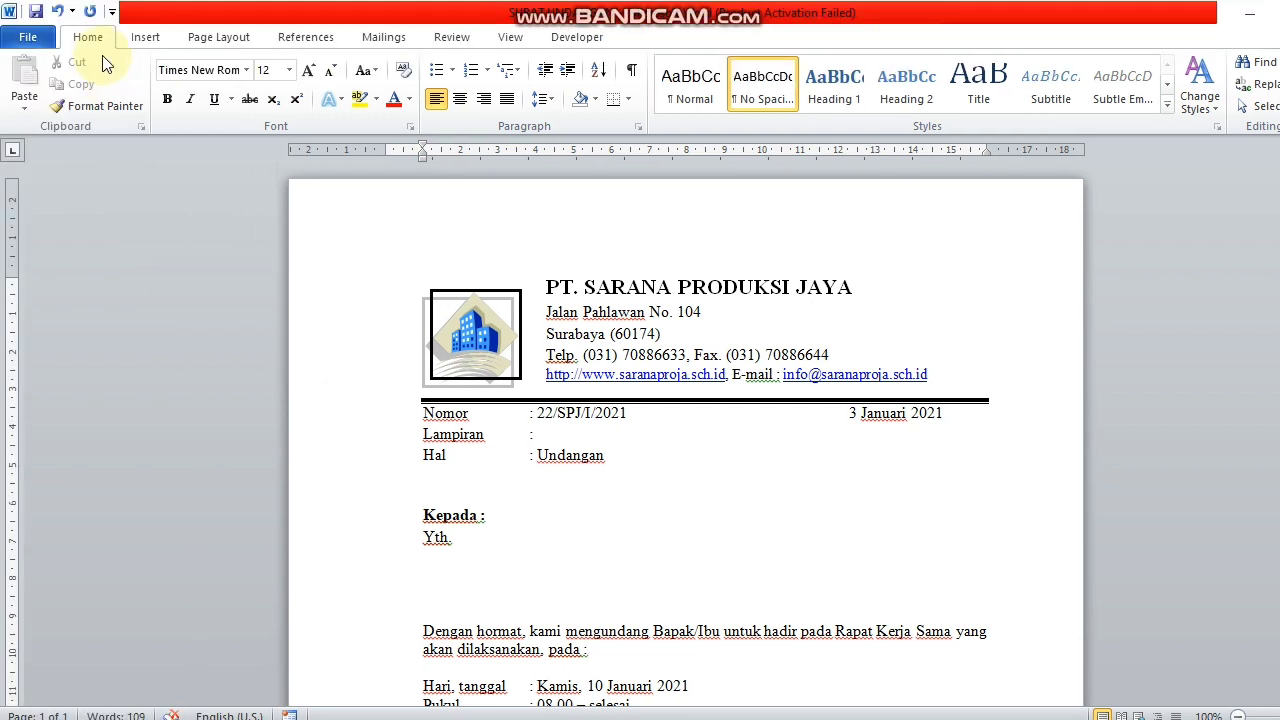
- Start saving a copy of the invitation letter and browse to the New Volume (D:) drive
{"action": "left_click", "coordinate": [32, 39]}
{"action": "left_click", "coordinate": [57, 96]}
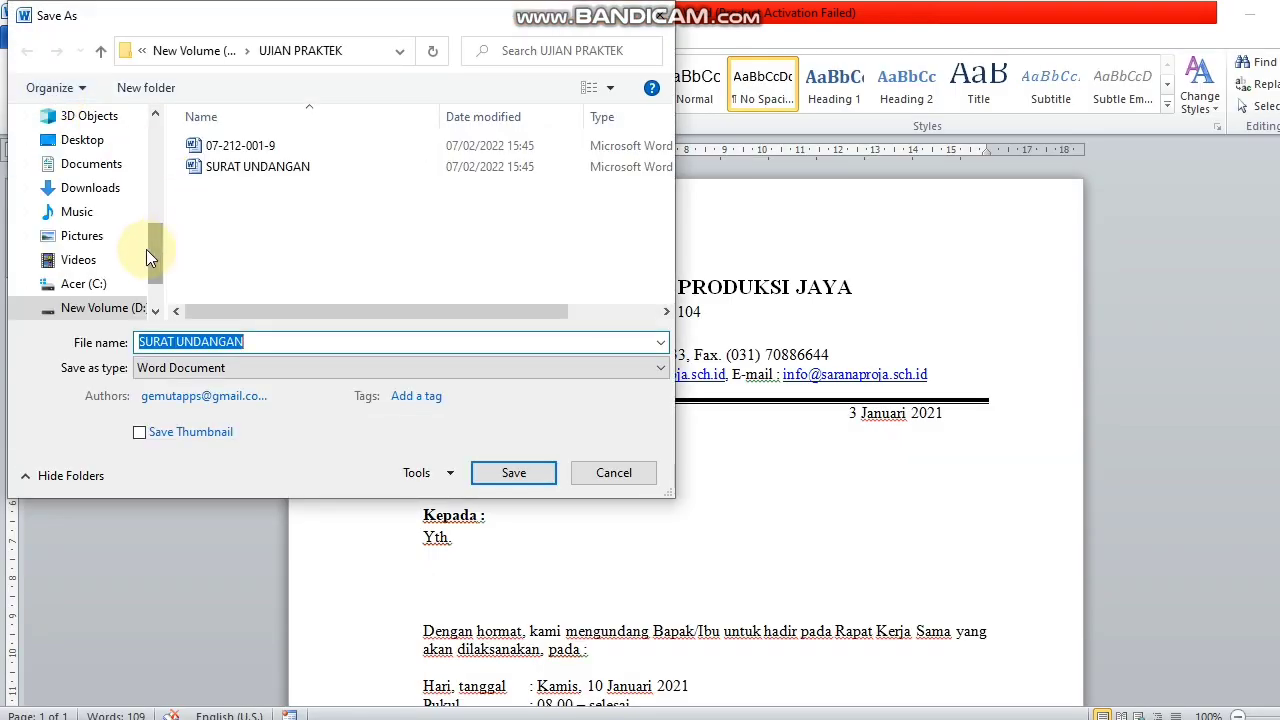
{"action": "left_click", "coordinate": [135, 305]}
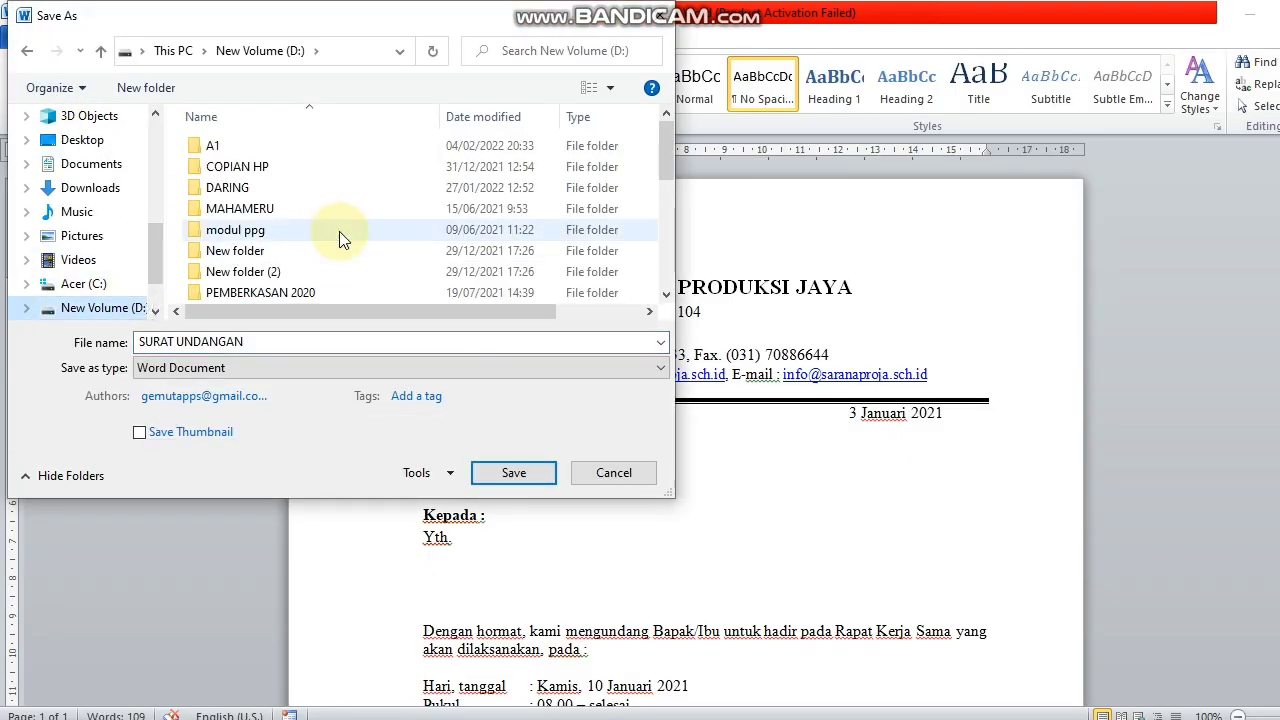
{"action": "scroll", "coordinate": [339, 231], "scroll_direction": "down", "scroll_amount": 3}
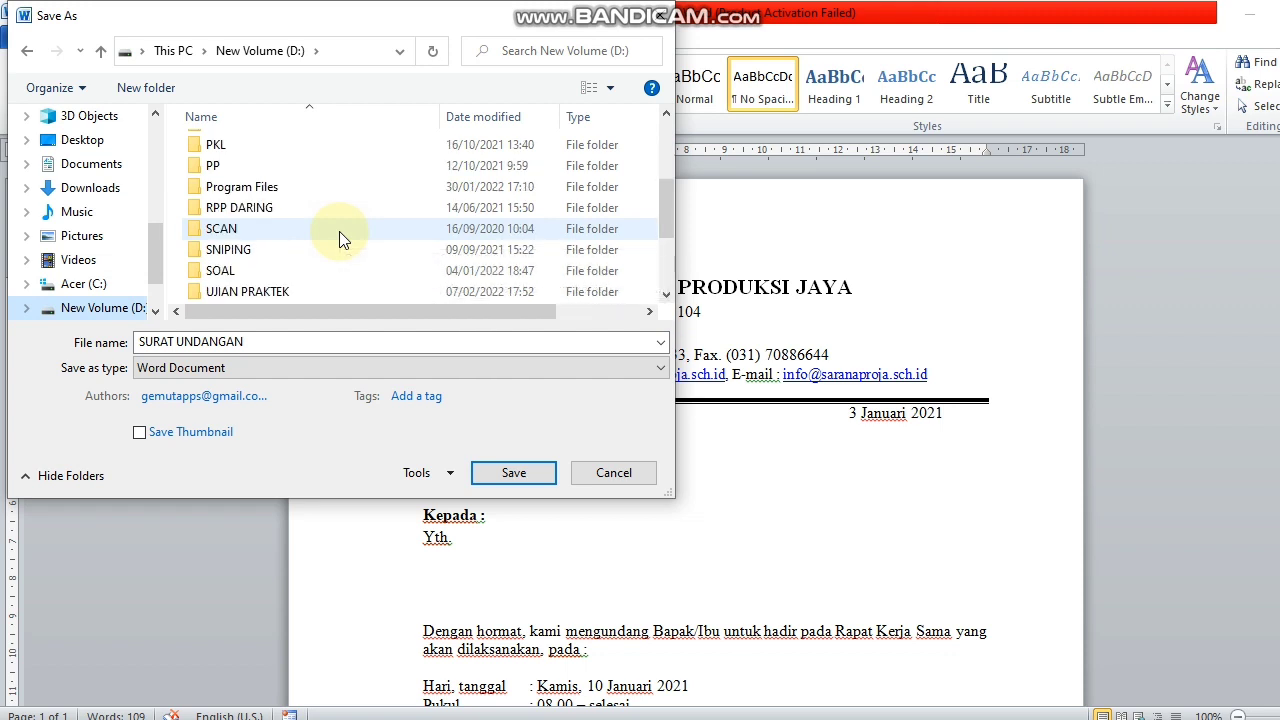
{"action": "scroll", "coordinate": [339, 231], "scroll_direction": "down", "scroll_amount": 1}
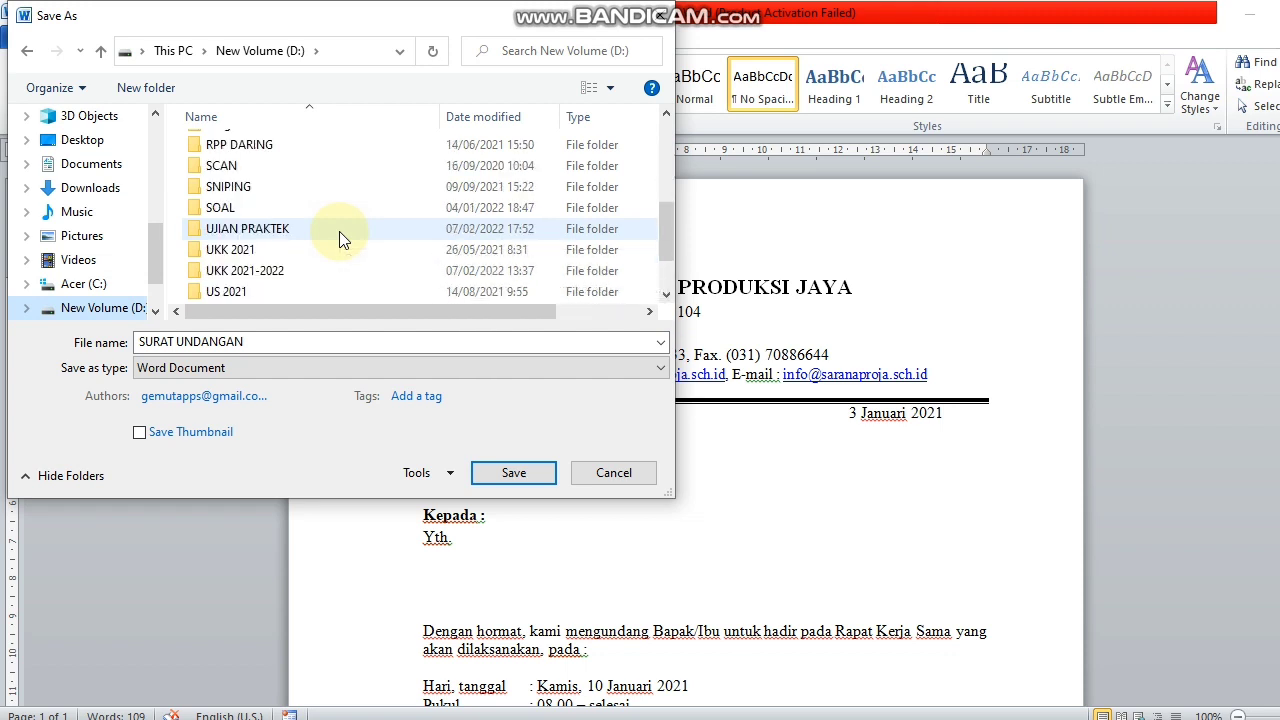
- Create a folder named UJIAN on the D: drive
{"action": "left_click", "coordinate": [145, 88]}
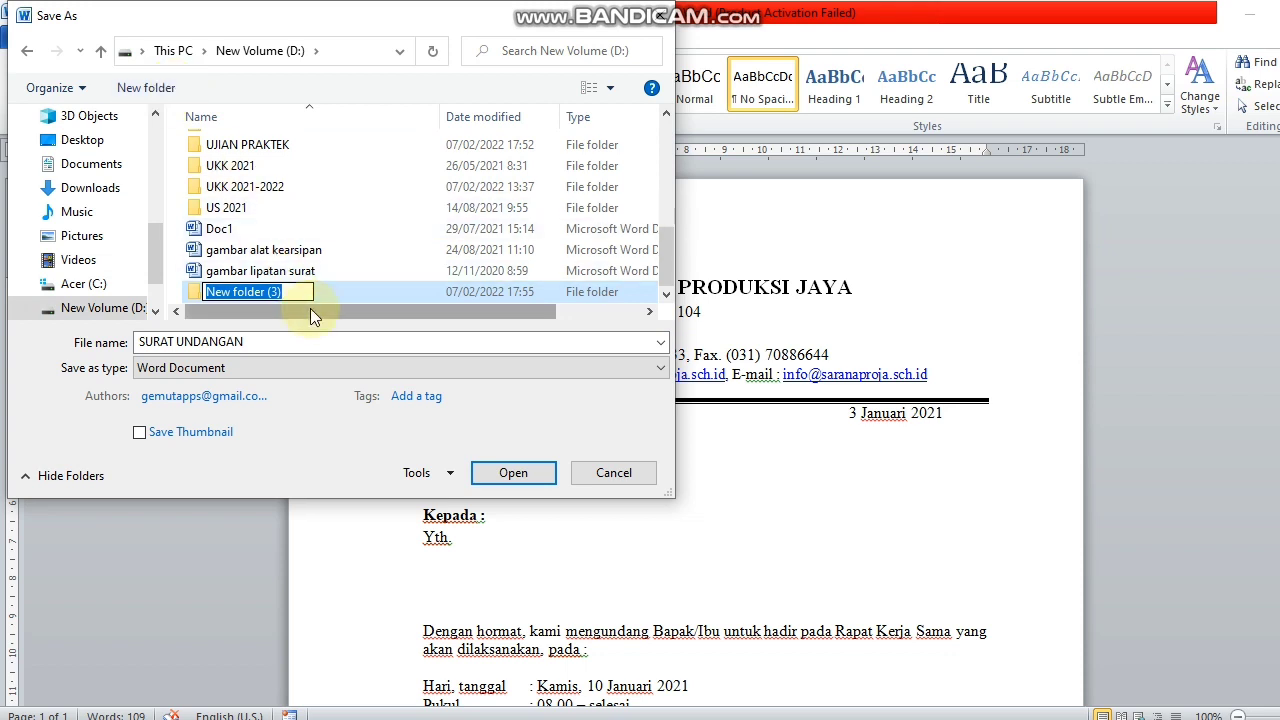
{"action": "type", "text": "u"}
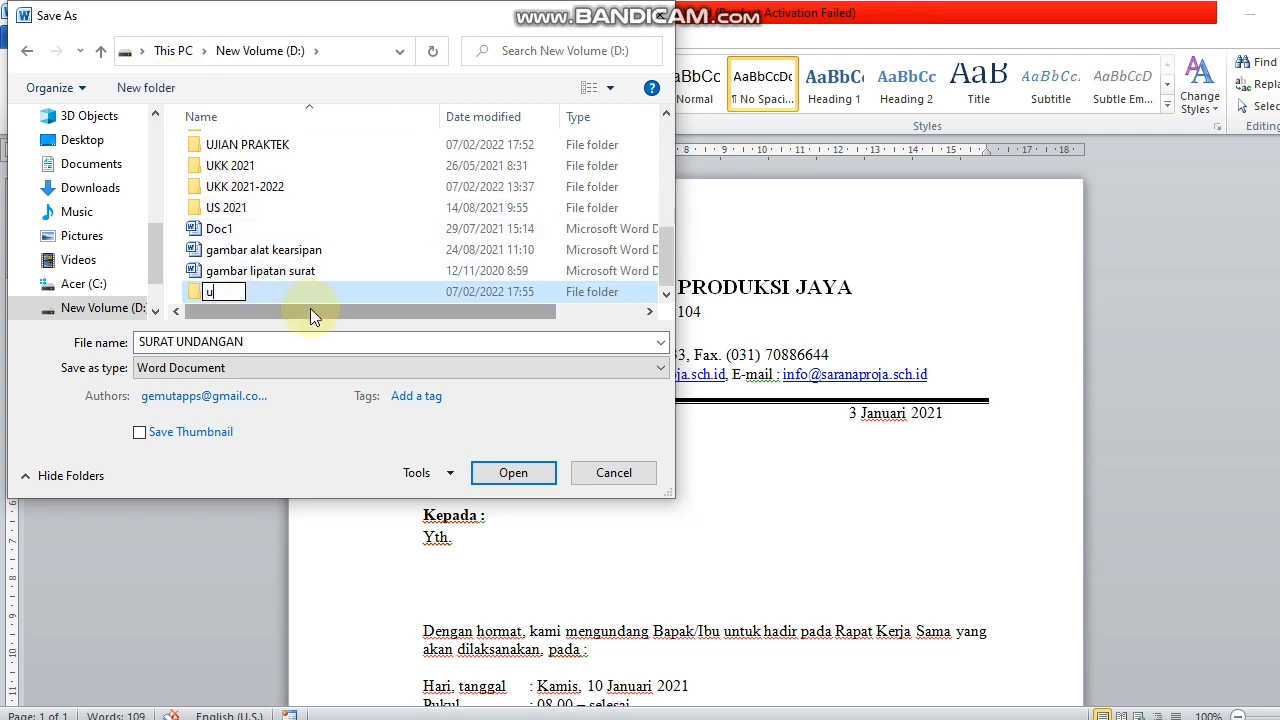
{"action": "key", "text": "BackSpace"}
{"action": "key", "text": "Caps_Lock"}
{"action": "type", "text": "UJI"}
{"action": "key", "text": "BackSpace"}
{"action": "key", "text": "BackSpace"}
{"action": "key", "text": "BackSpace"}
{"action": "type", "text": "P"}
{"action": "key", "text": "BackSpace"}
{"action": "type", "text": "UJIAN"}
{"action": "key", "text": "Return"}
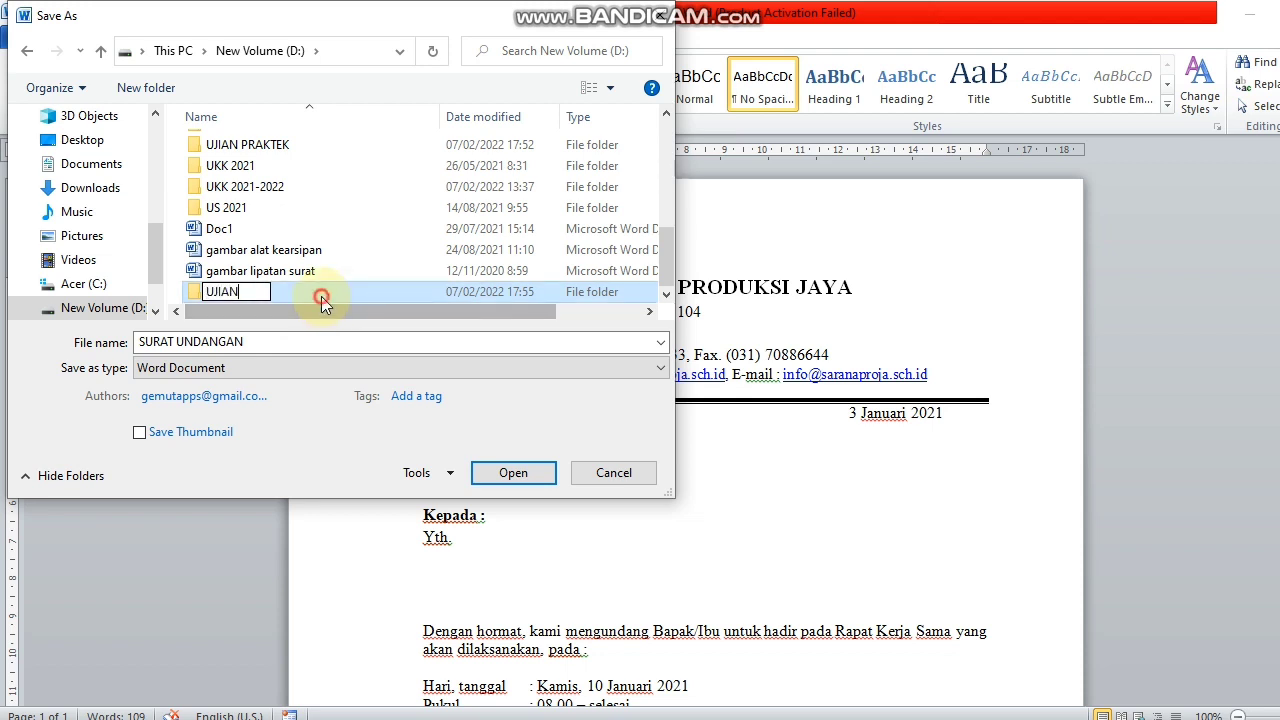
- Save the invitation letter in the UJIAN folder as a Word document named 200
{"action": "double_click", "coordinate": [249, 291]}
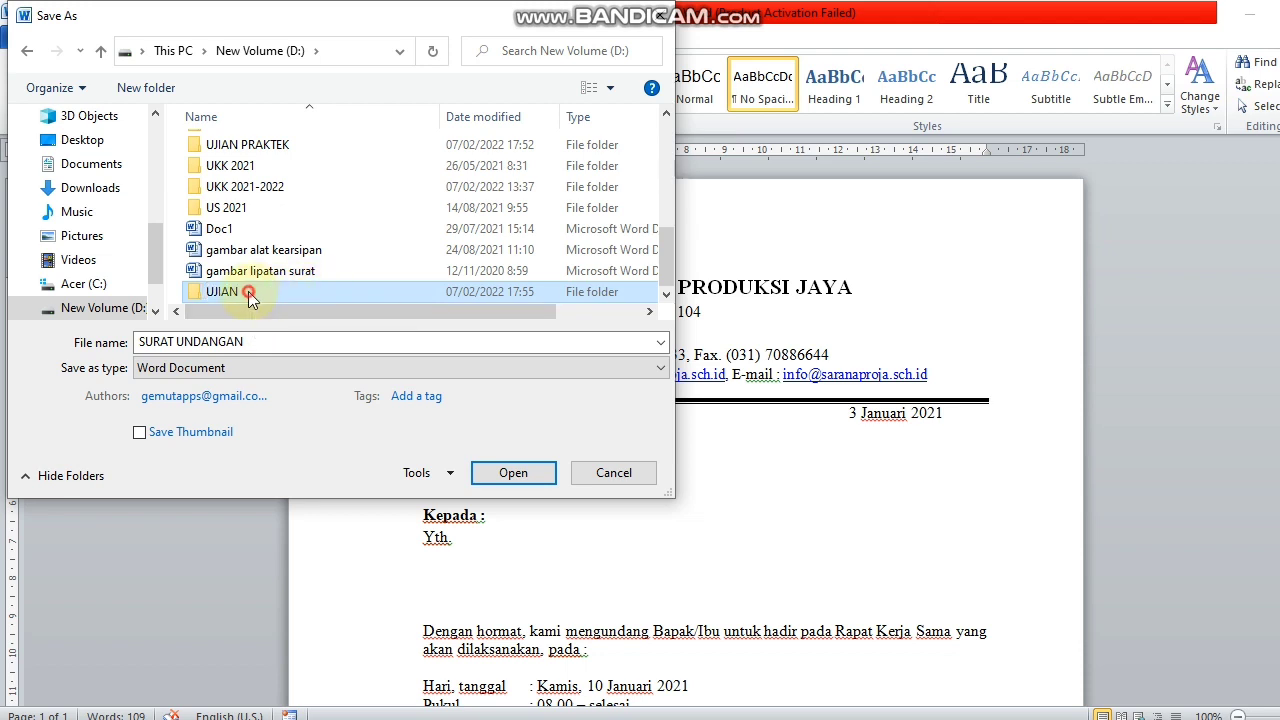
{"action": "left_click", "coordinate": [261, 343]}
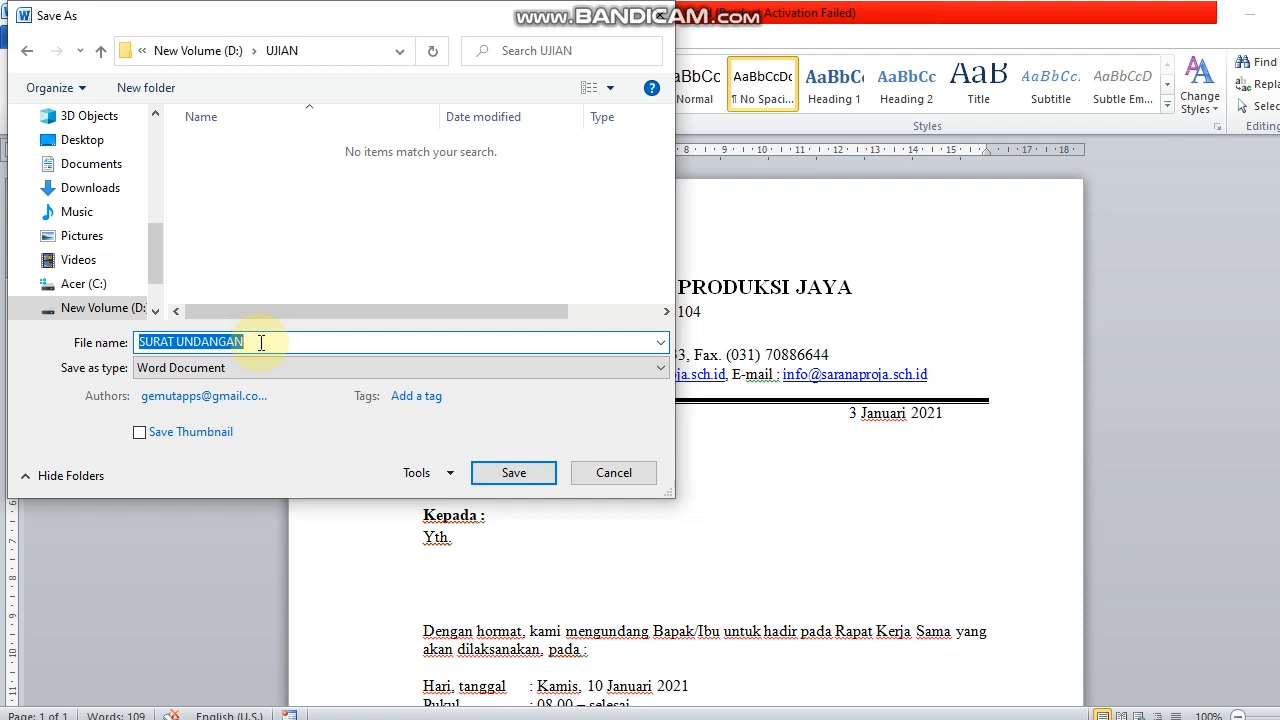
{"action": "type", "text": "200"}
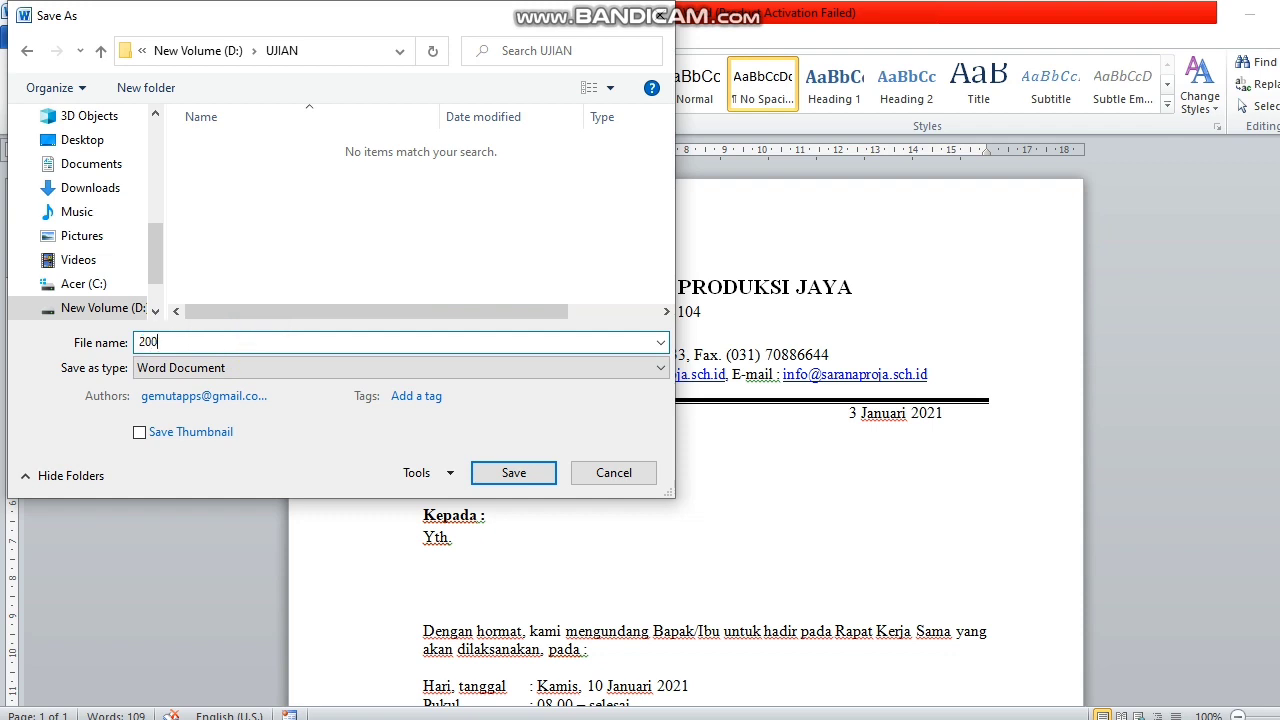
{"action": "left_click", "coordinate": [518, 474]}
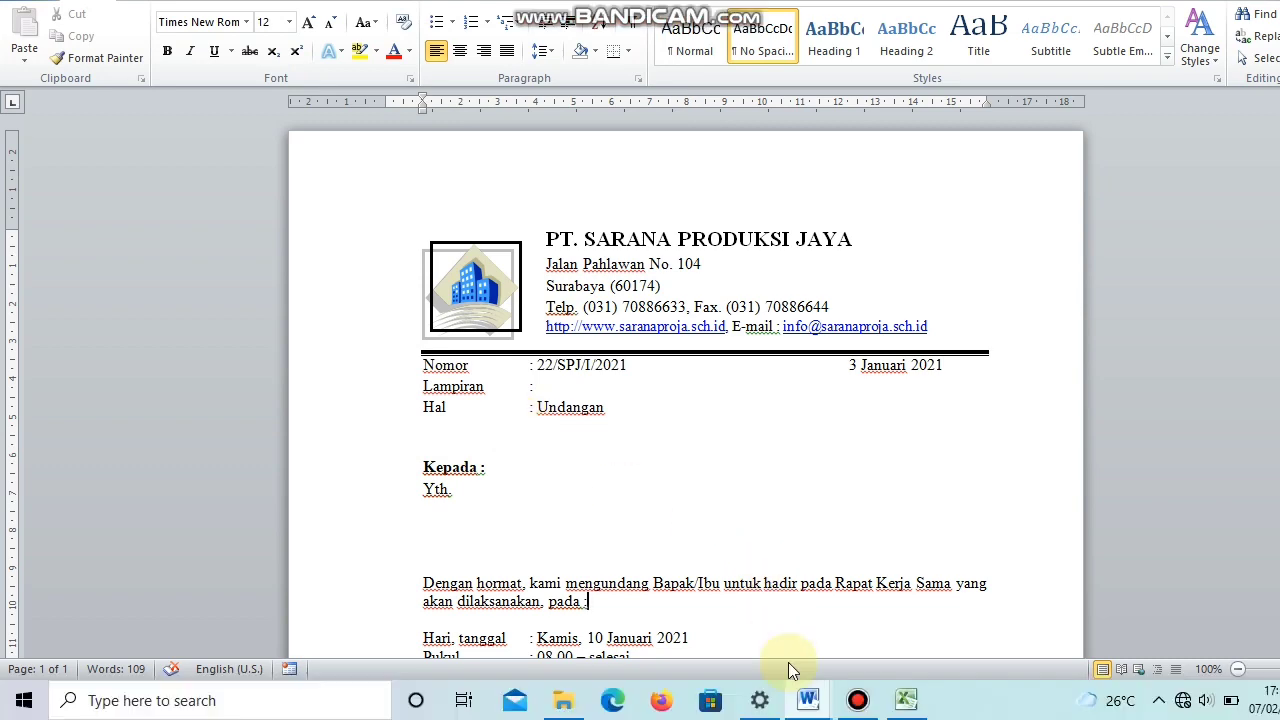
- Switch to the exam task document and examine the numbered list of five colleague companies the invitation is addressed to
{"action": "left_click", "coordinate": [806, 699]}
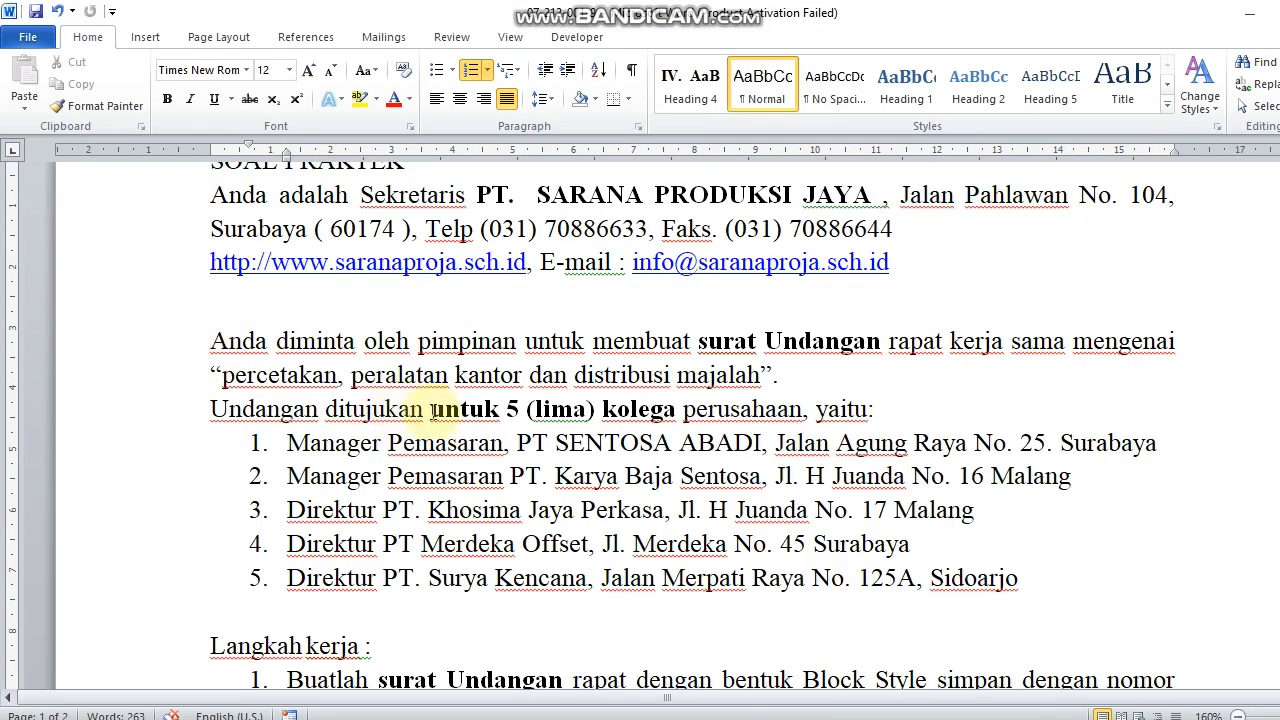
{"action": "left_click_drag", "start_coordinate": [437, 410], "coordinate": [634, 410]}
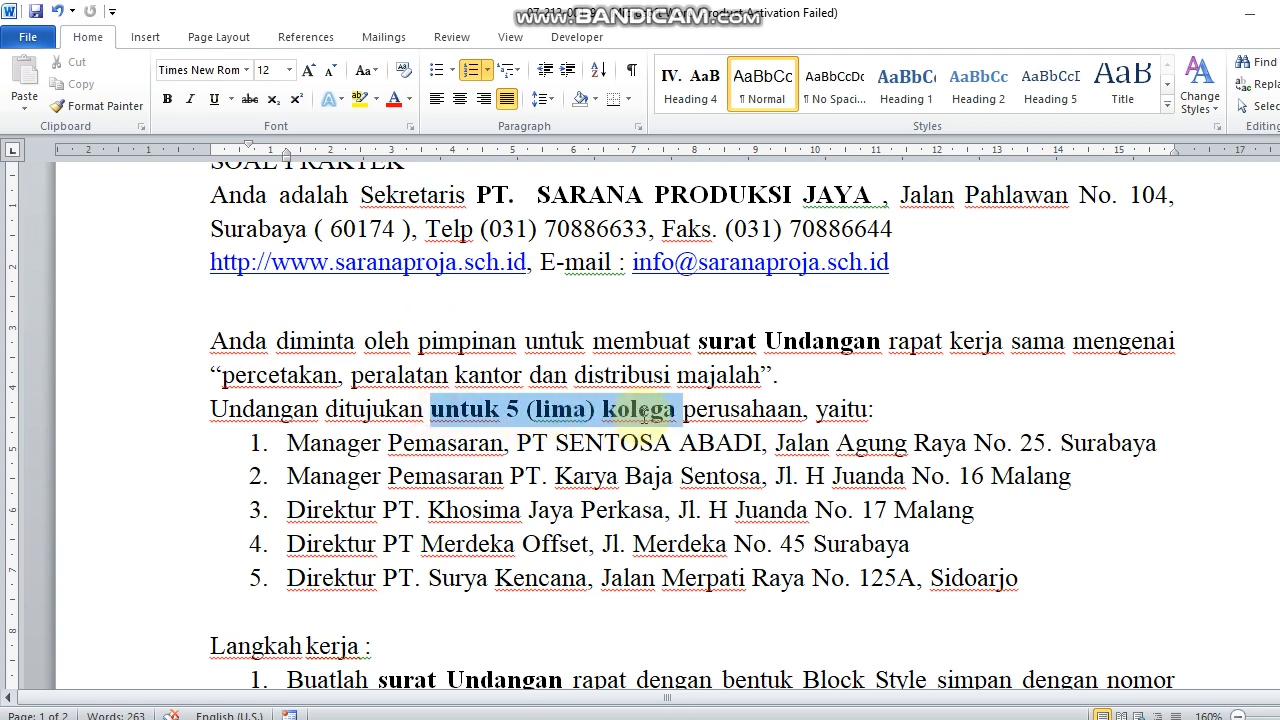
{"action": "left_click", "coordinate": [641, 412]}
{"action": "left_click", "coordinate": [287, 442]}
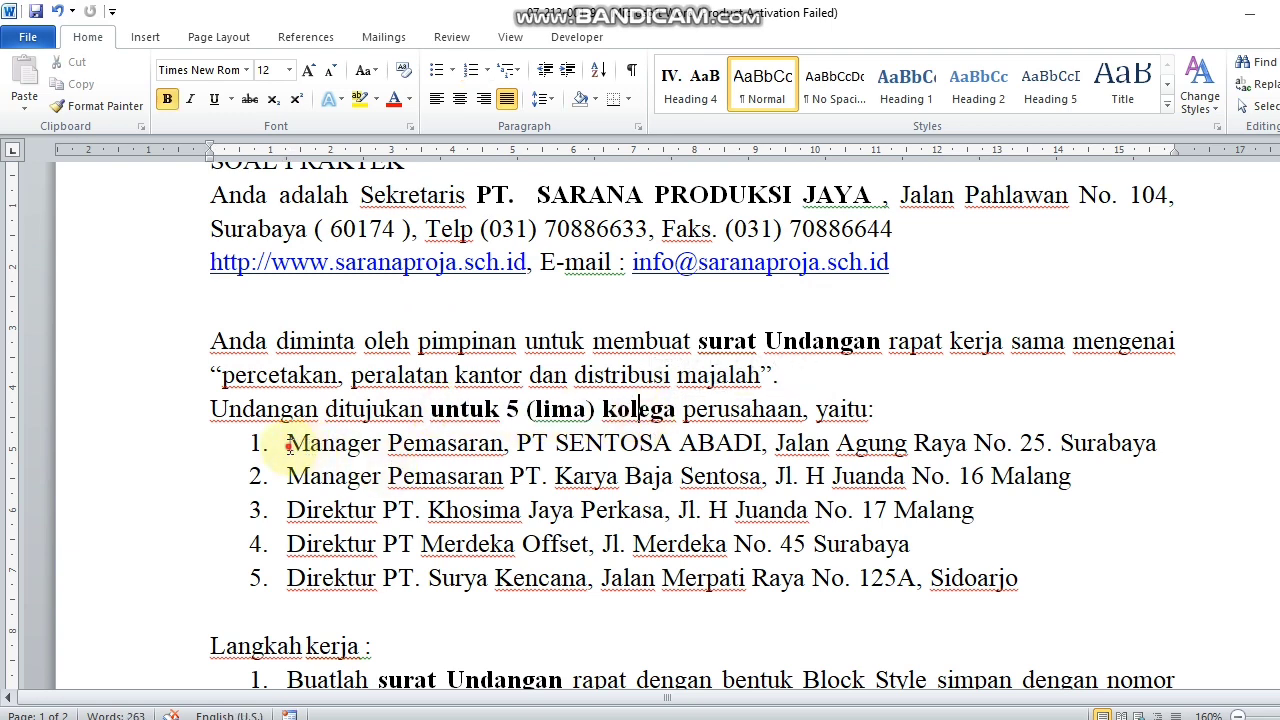
{"action": "left_click", "coordinate": [288, 476]}
{"action": "left_click", "coordinate": [287, 510]}
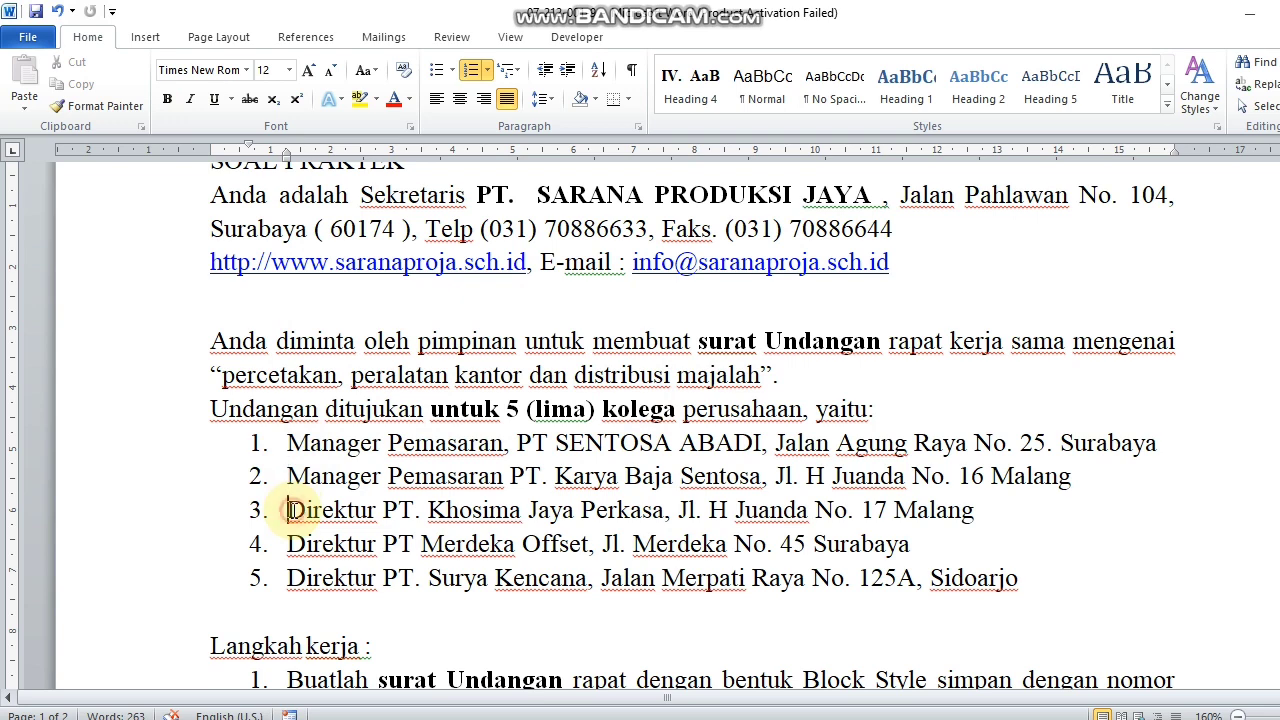
{"action": "left_click", "coordinate": [288, 543]}
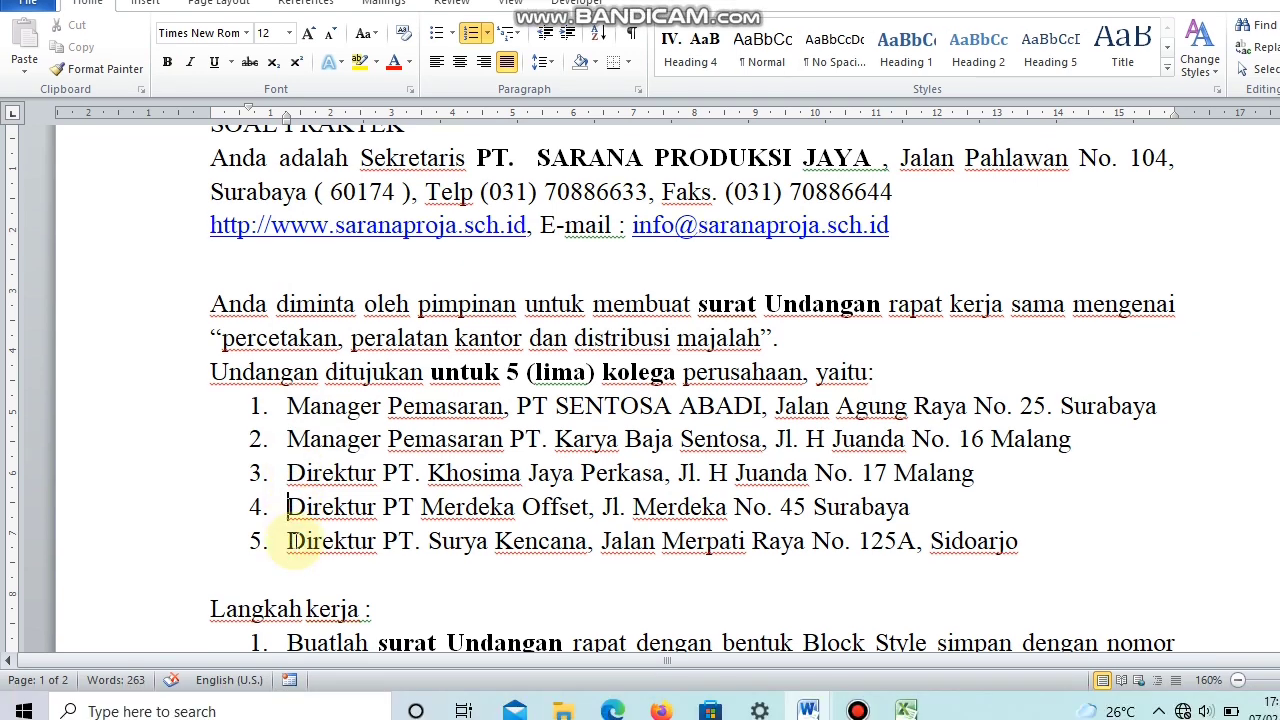
{"action": "left_click", "coordinate": [289, 540]}
{"action": "left_click", "coordinate": [322, 405]}
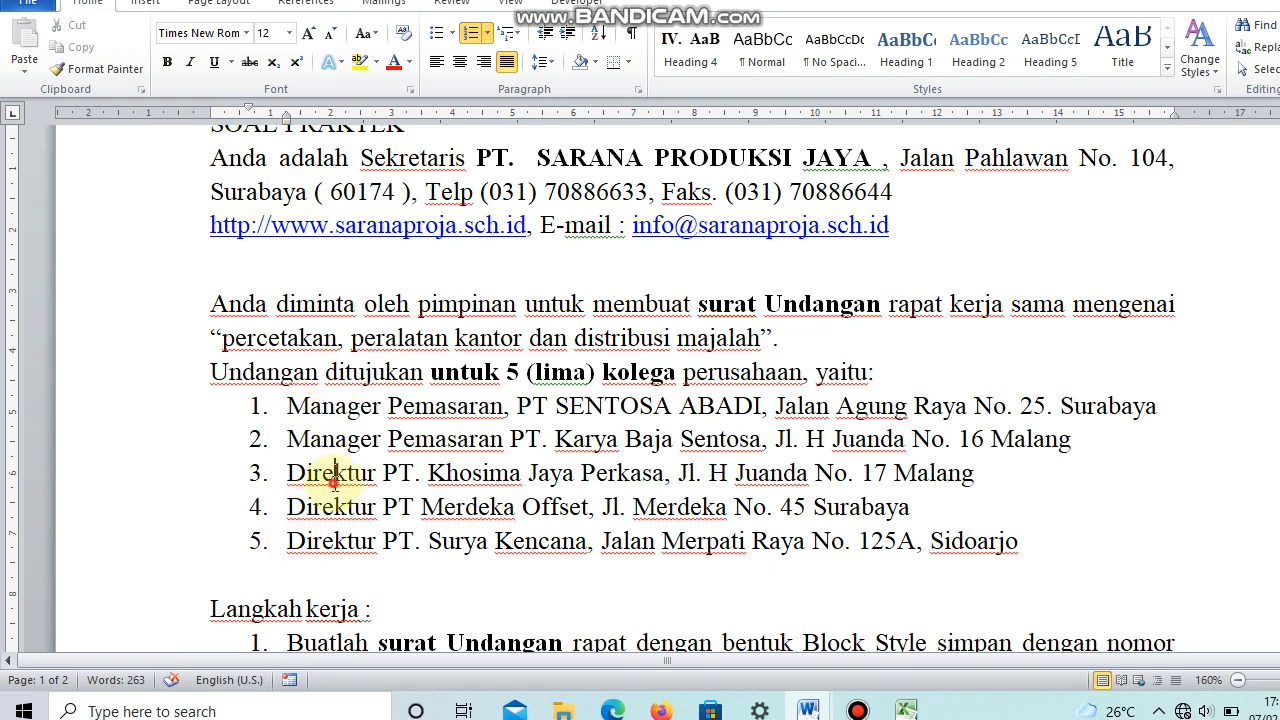
- Switch to the Excel workbook and undo the clearing of row 1 on Sheet2, restoring headings NO, JABATAN, KANTOR, ALAMAT KANTOR and KOTA
{"action": "left_click", "coordinate": [859, 710]}
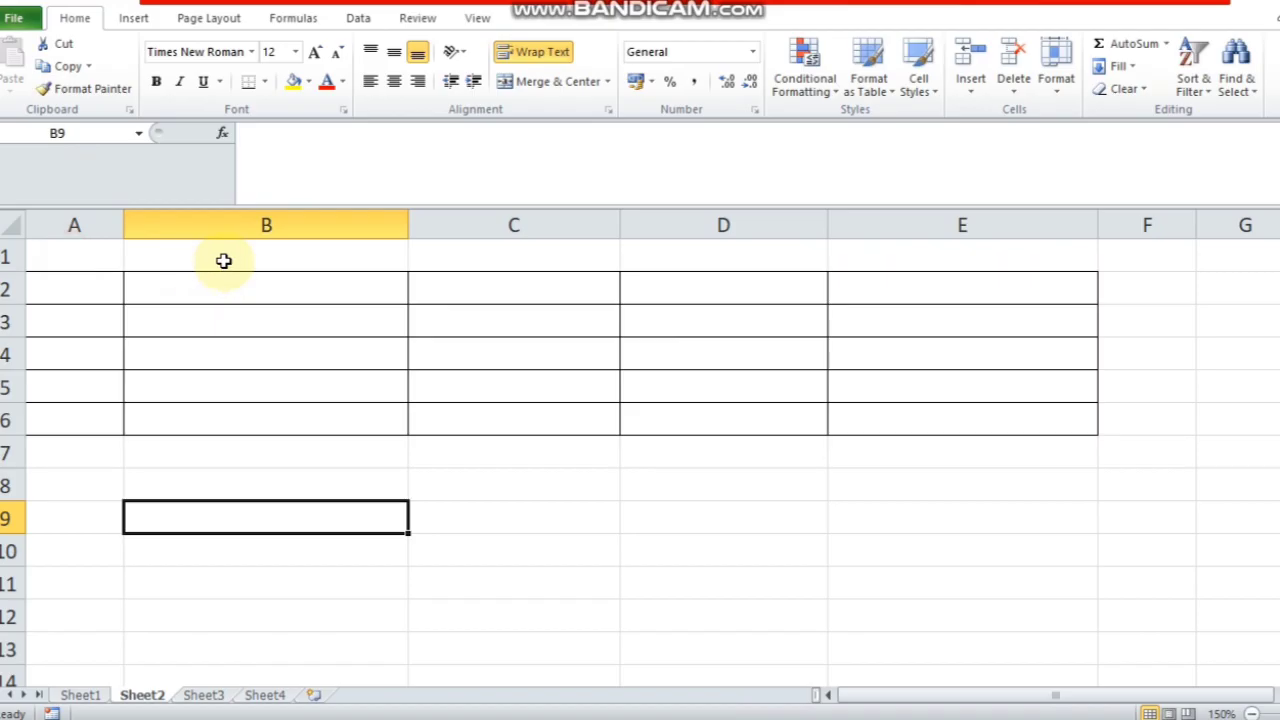
{"action": "left_click", "coordinate": [106, 257]}
{"action": "left_click", "coordinate": [237, 263]}
{"action": "left_click", "coordinate": [513, 264]}
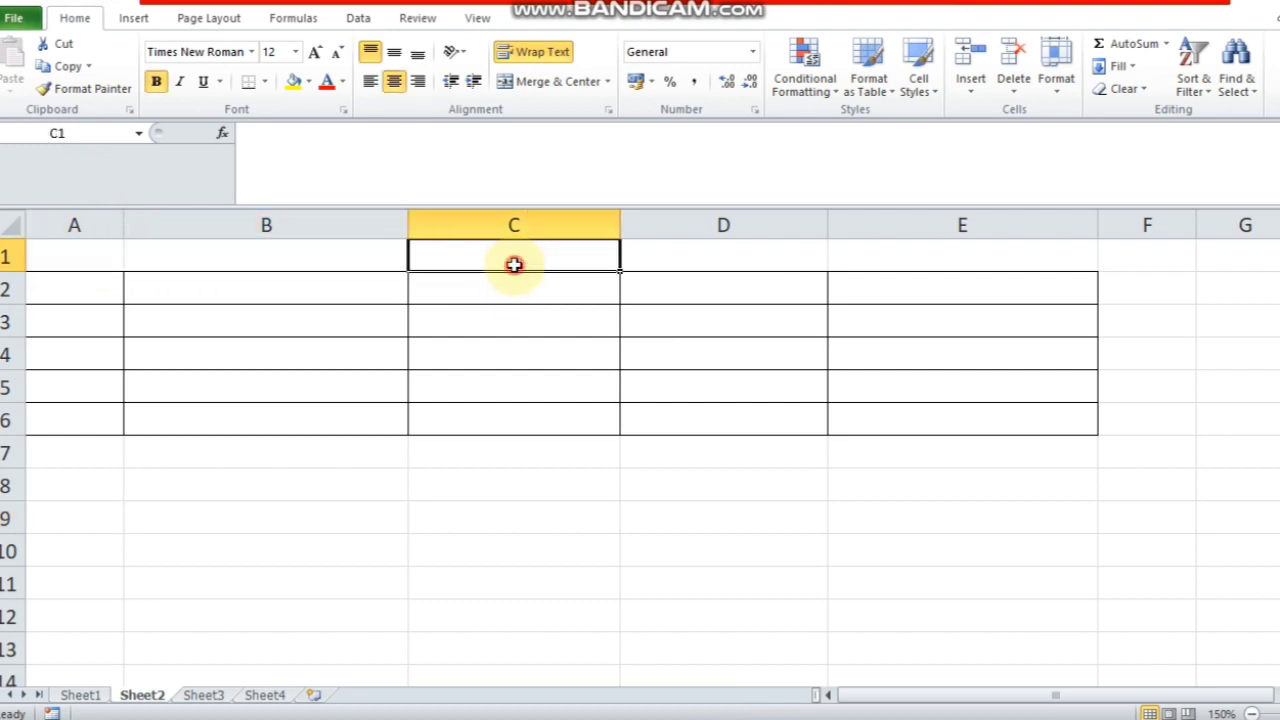
{"action": "left_click", "coordinate": [683, 255]}
{"action": "left_click", "coordinate": [966, 263]}
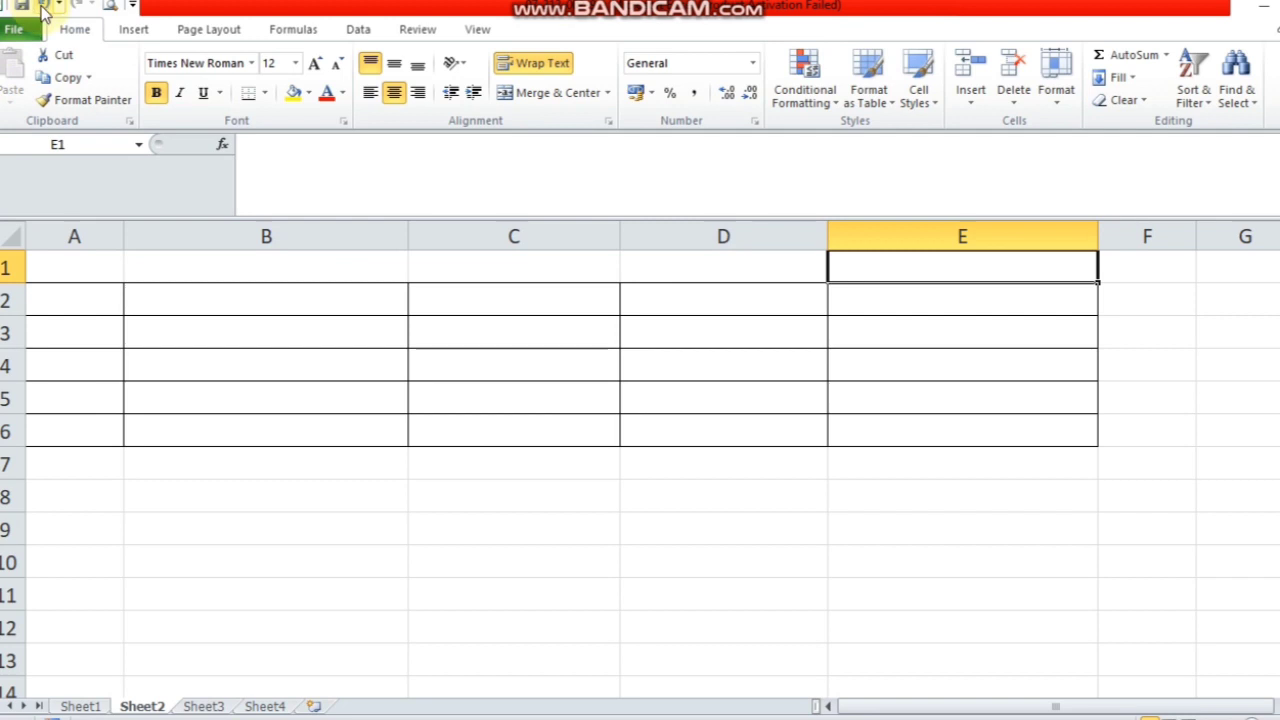
{"action": "left_click", "coordinate": [42, 8]}
{"action": "left_click", "coordinate": [42, 8]}
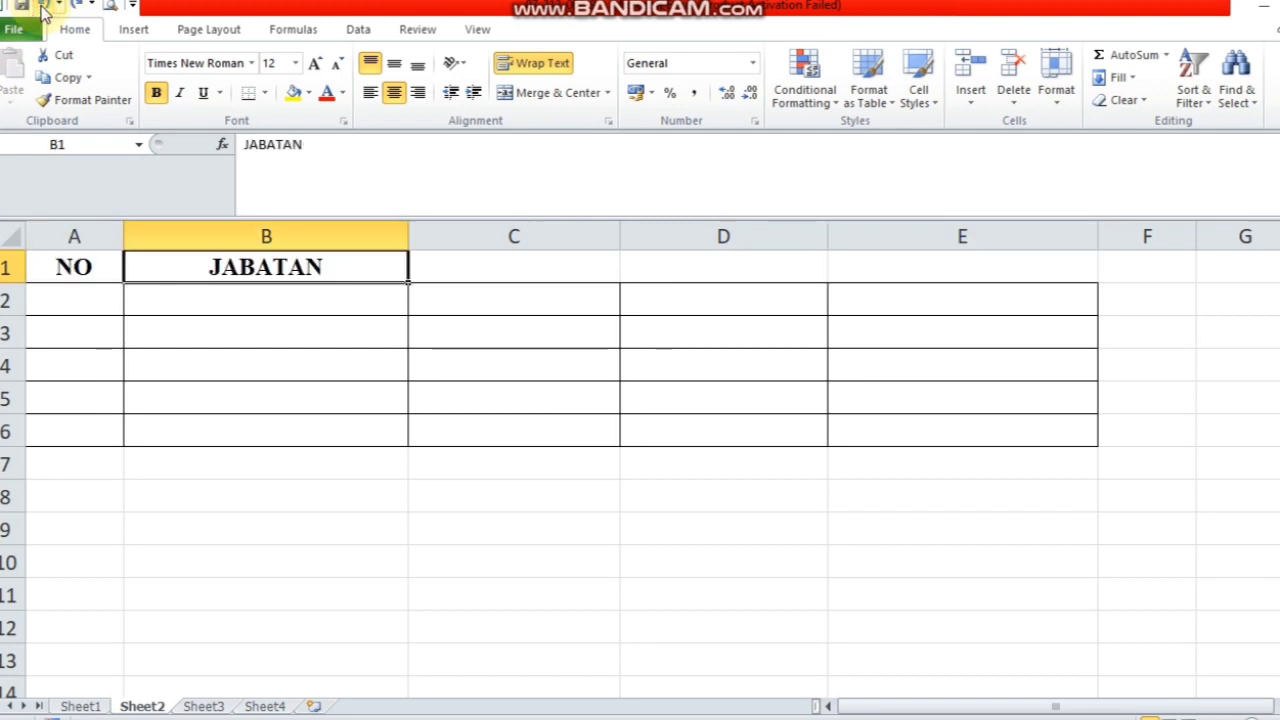
{"action": "left_click", "coordinate": [42, 8]}
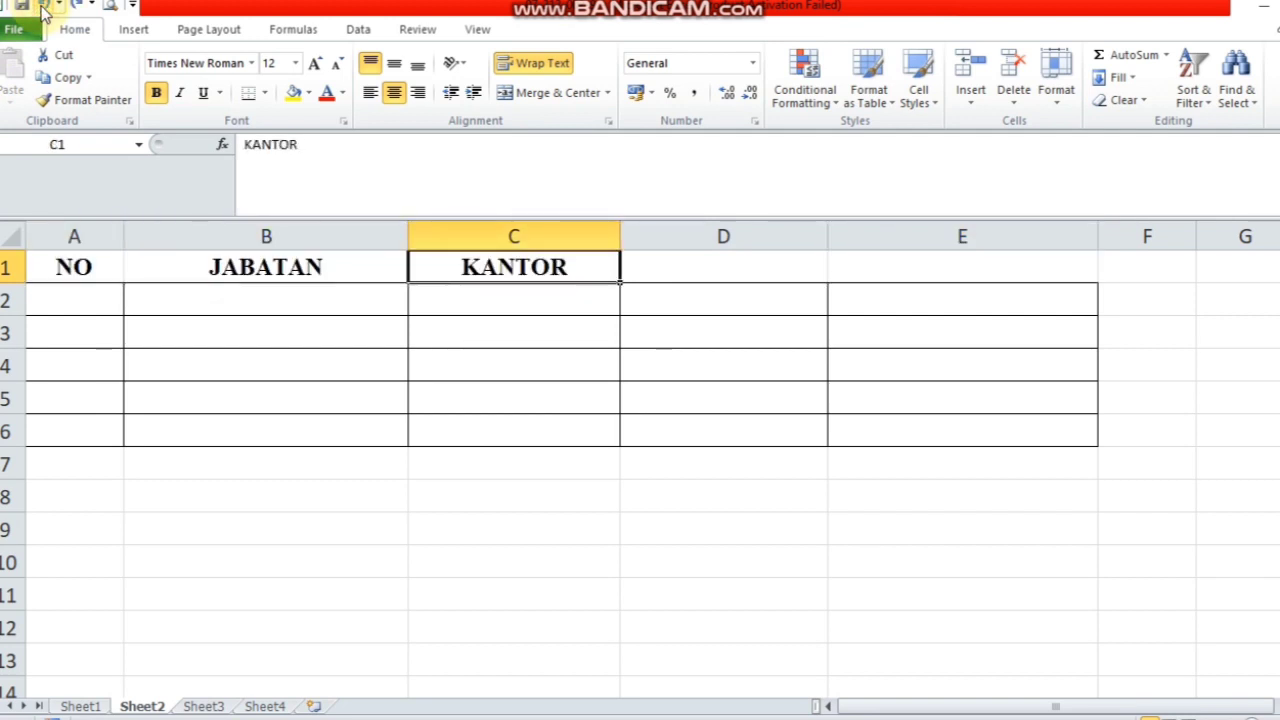
{"action": "left_click", "coordinate": [42, 8]}
{"action": "left_click", "coordinate": [42, 8]}
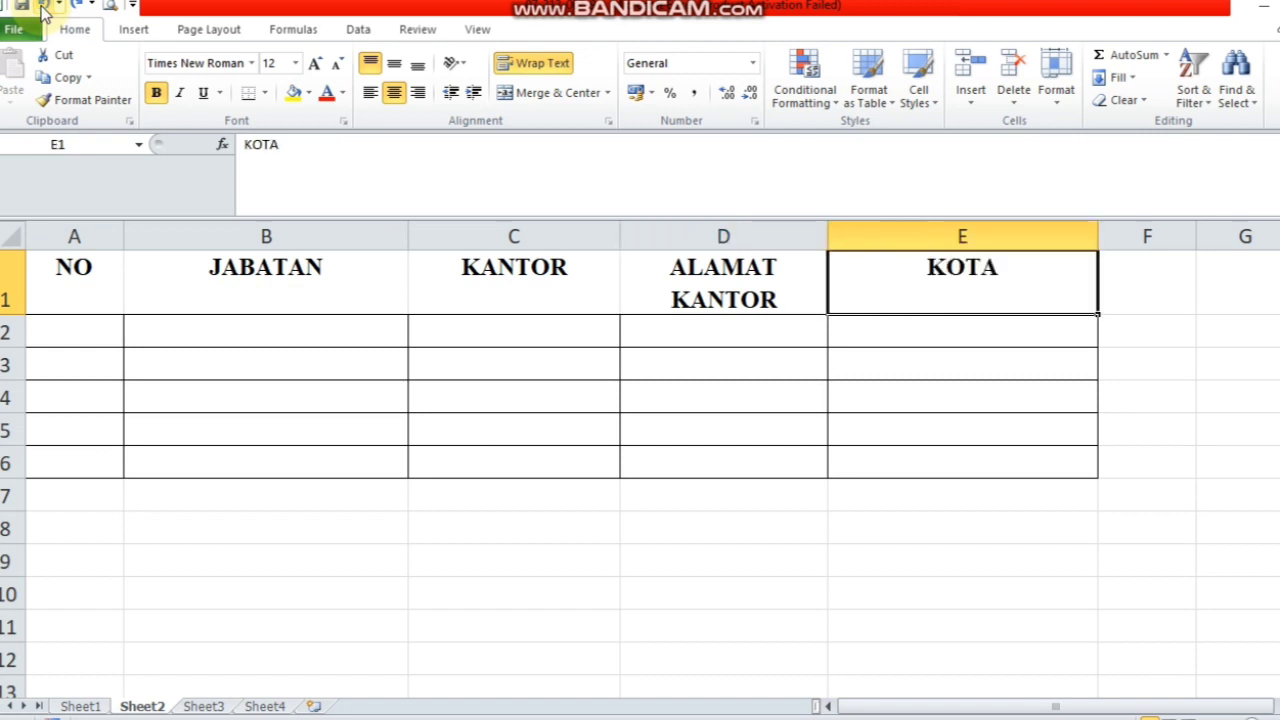
- Undo the clearing of row 2, restoring recipient 1: Manager Pemasaran, PT. SENTOSA ABADI, the office address and Surabaya
{"action": "left_click", "coordinate": [42, 8]}
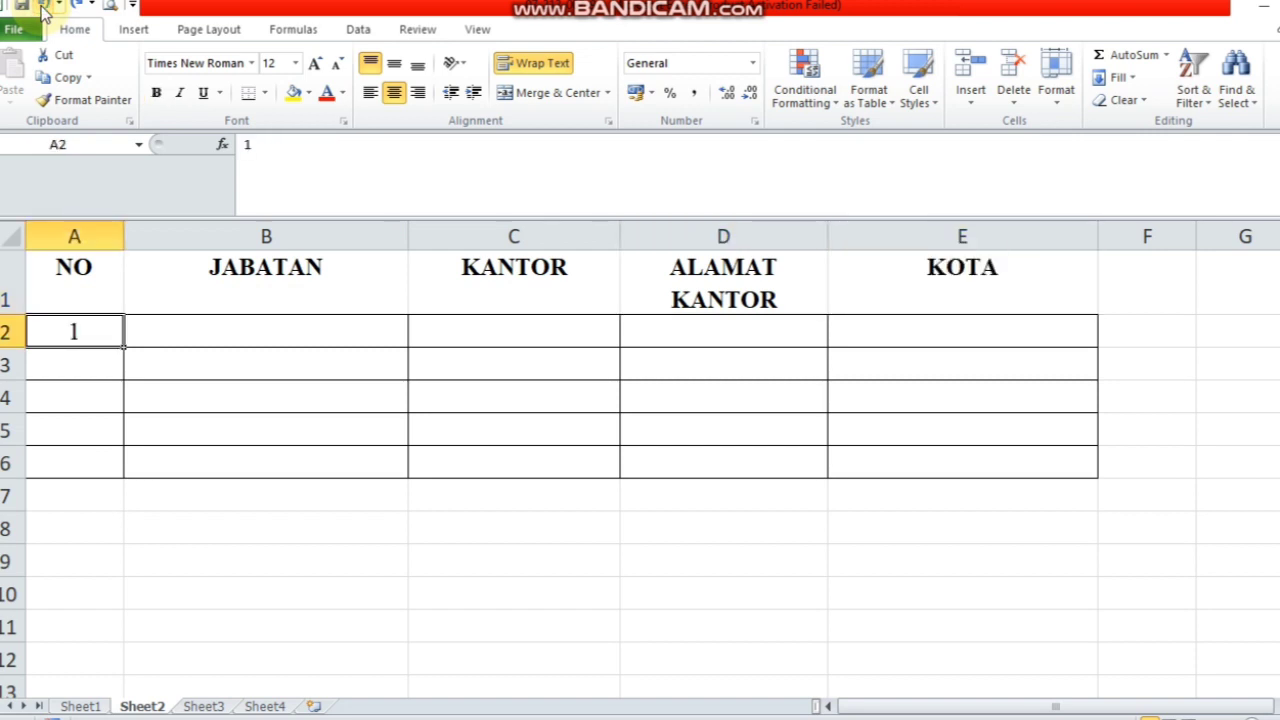
{"action": "left_click", "coordinate": [42, 8]}
{"action": "left_click", "coordinate": [42, 8]}
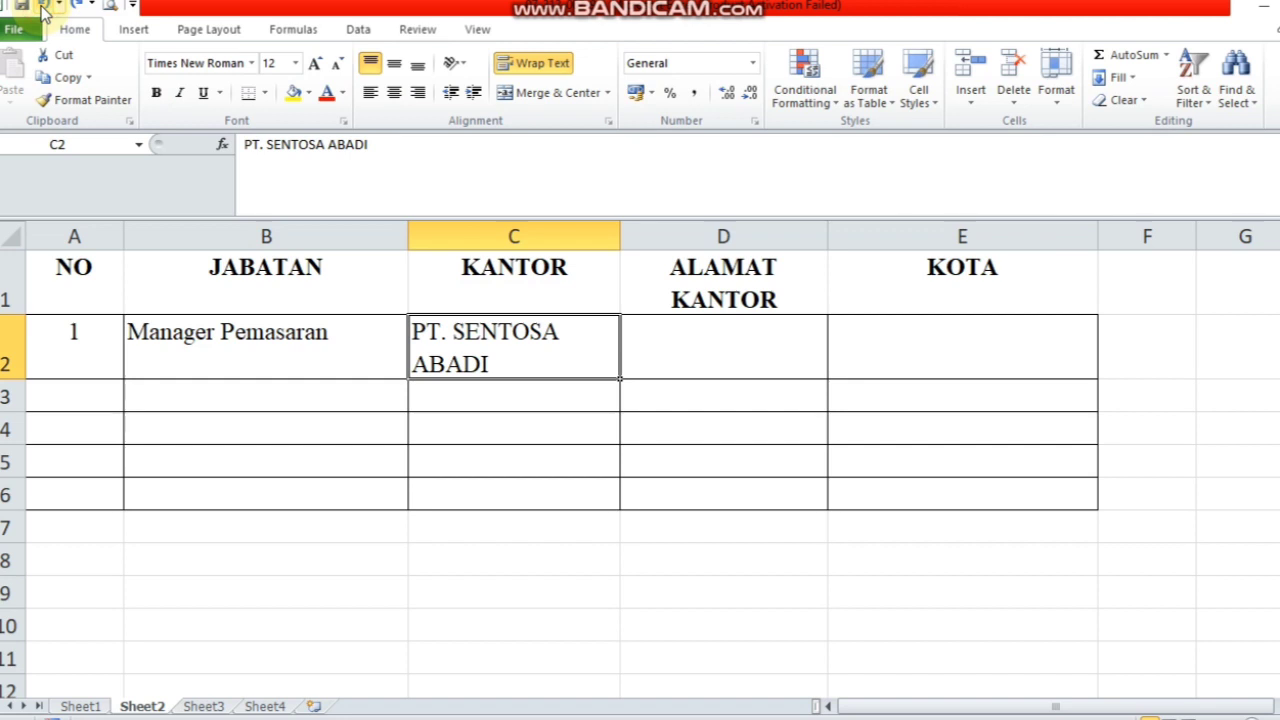
{"action": "left_click", "coordinate": [42, 8]}
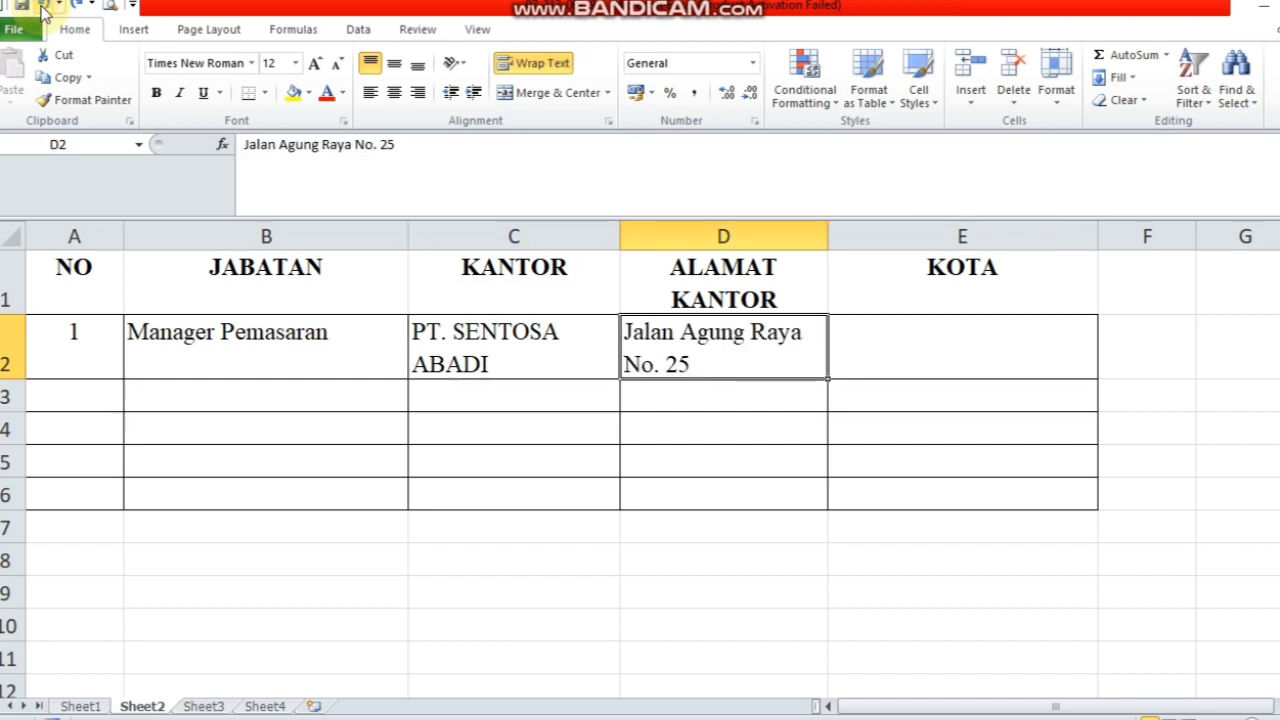
{"action": "left_click", "coordinate": [42, 8]}
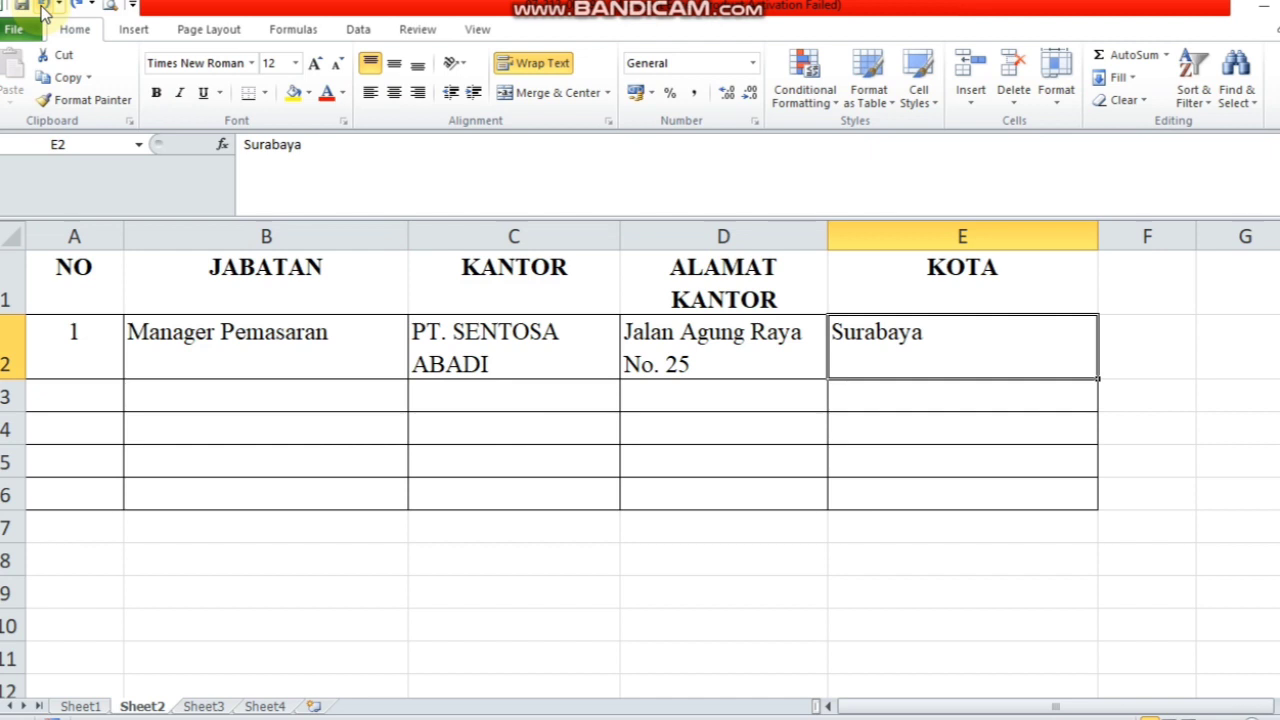
- Undo the clearing of row 3, restoring recipient 2: Manager Pemasaran, PT. Karya Baja Sentosa, the office address and Malang
{"action": "left_click", "coordinate": [42, 8]}
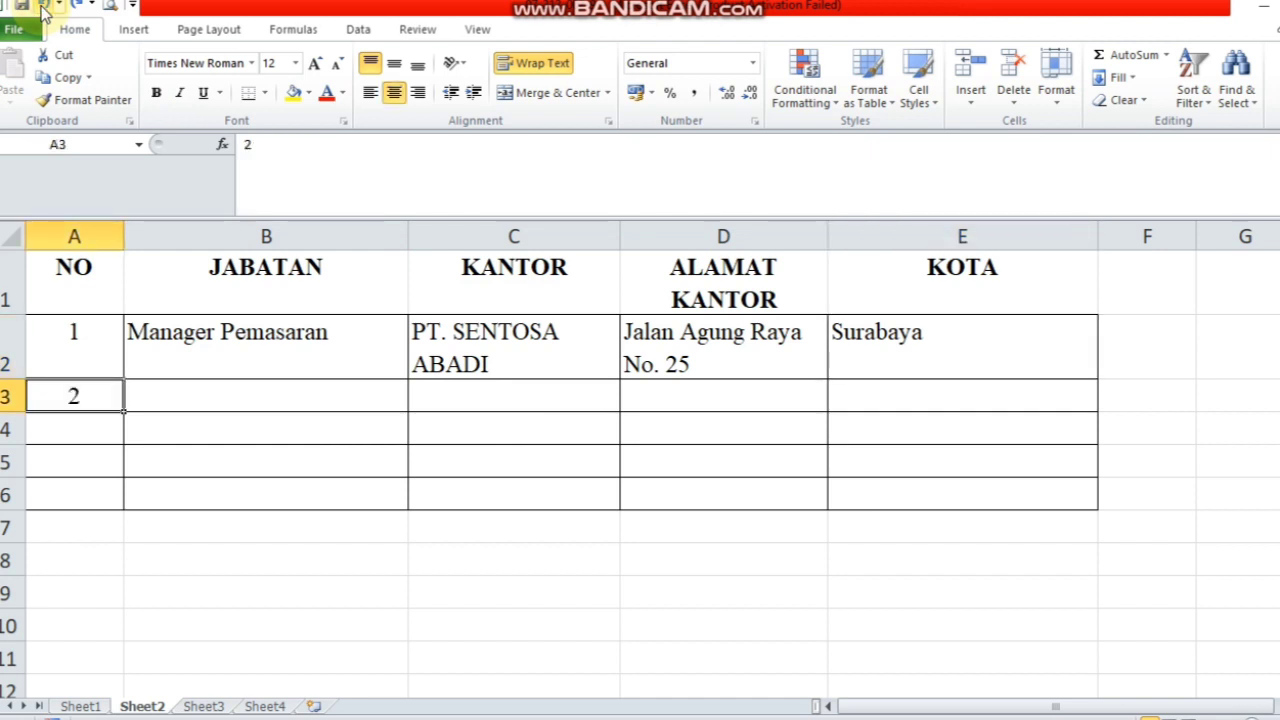
{"action": "left_click", "coordinate": [42, 8]}
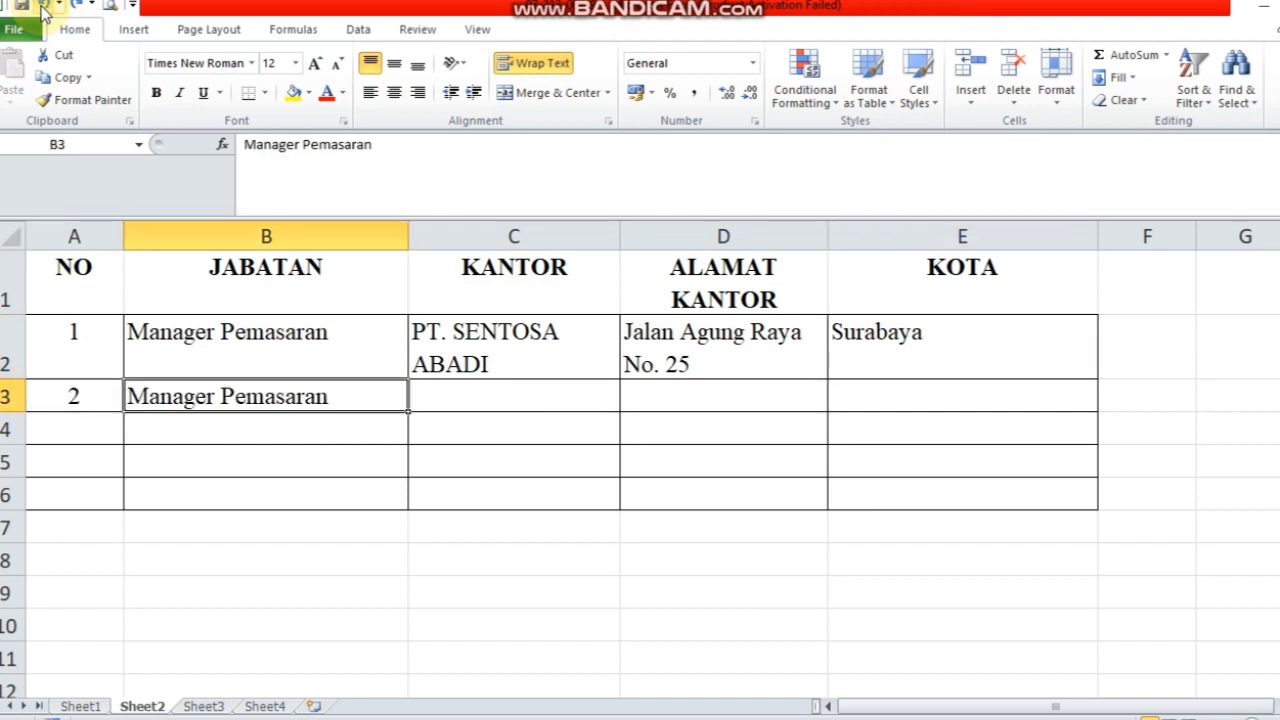
{"action": "left_click", "coordinate": [42, 8]}
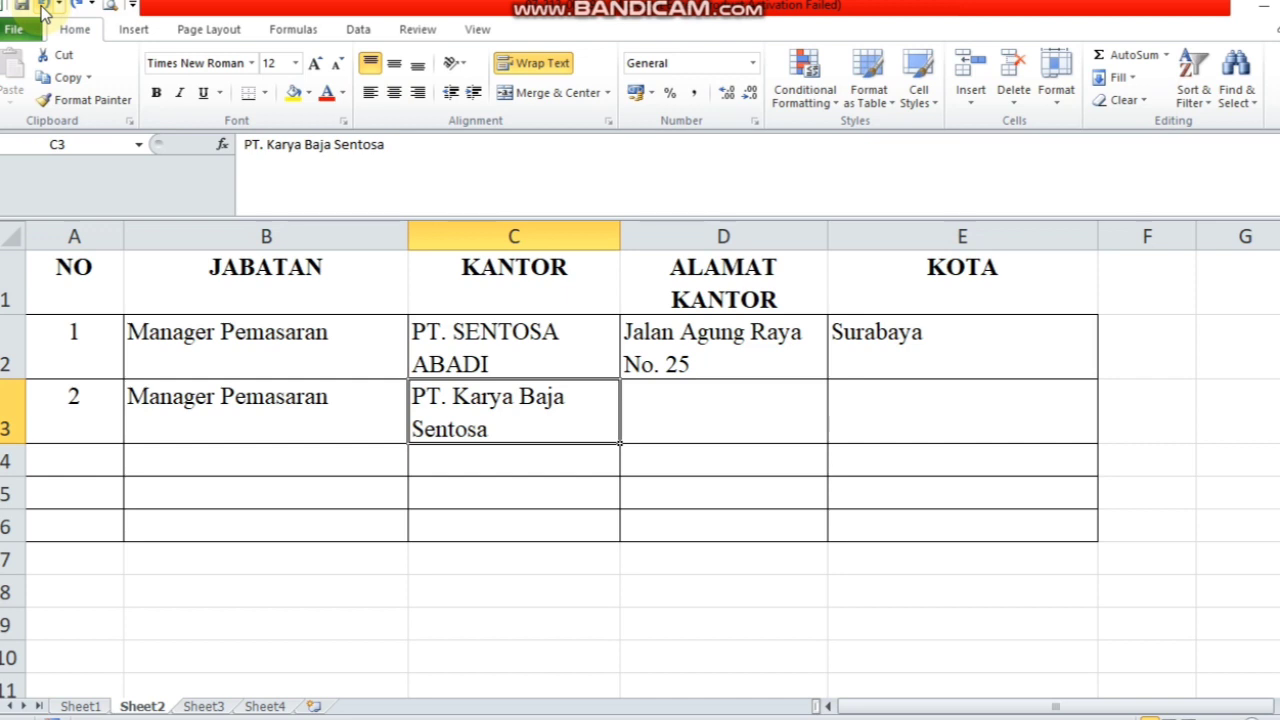
{"action": "left_click", "coordinate": [42, 8]}
{"action": "left_click", "coordinate": [42, 8]}
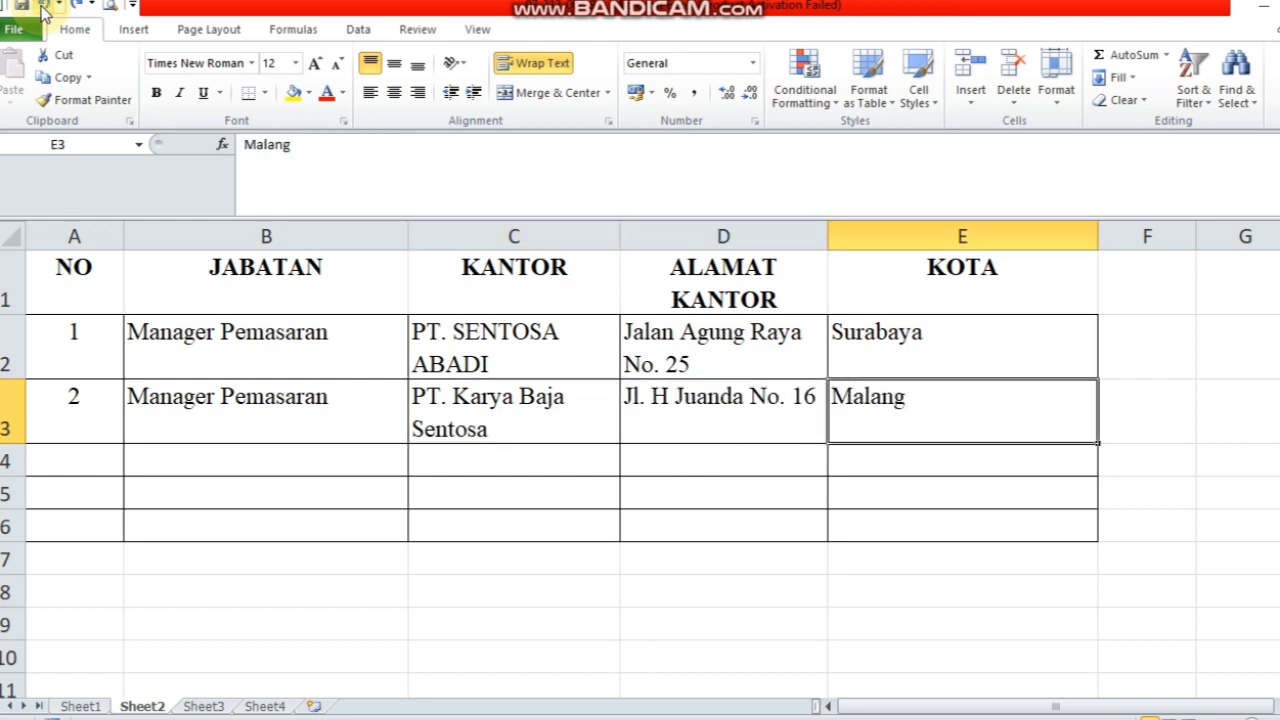
- Undo the clearing of row 4, restoring recipient 3: Direktur, PT. Khosima Jaya Perkasa, the office address and Malang
{"action": "left_click", "coordinate": [42, 8]}
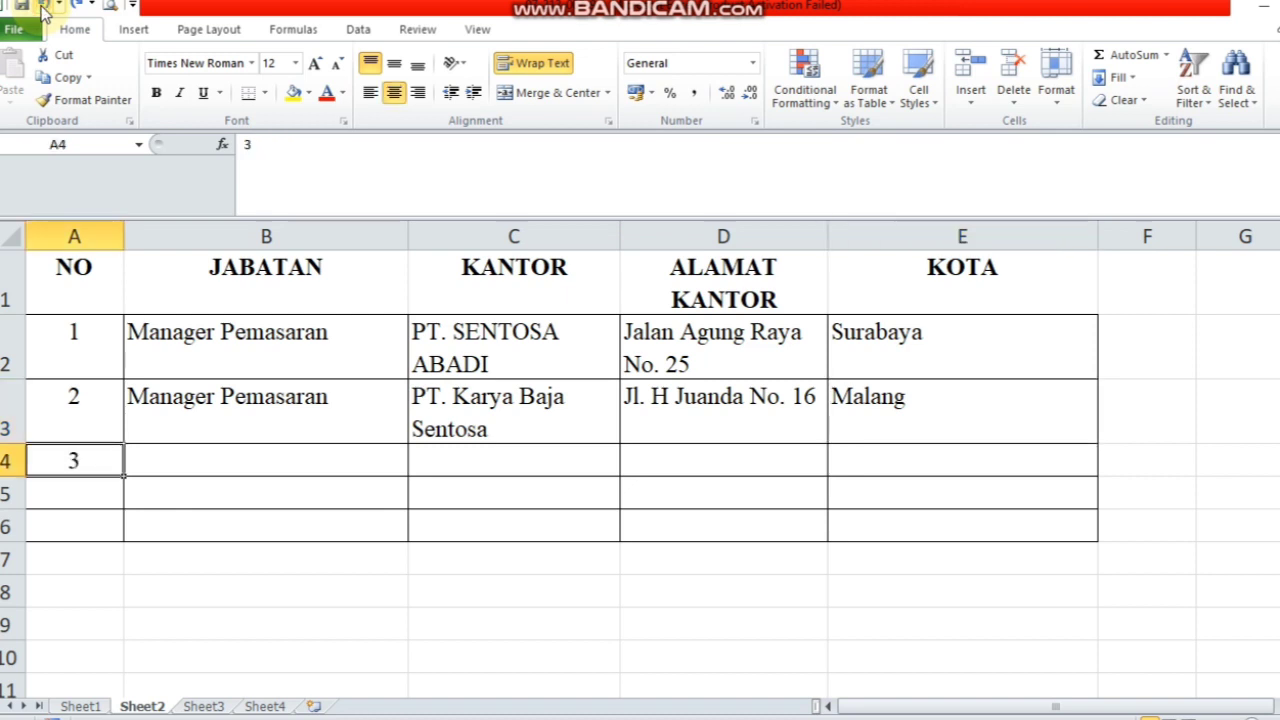
{"action": "left_click", "coordinate": [42, 8]}
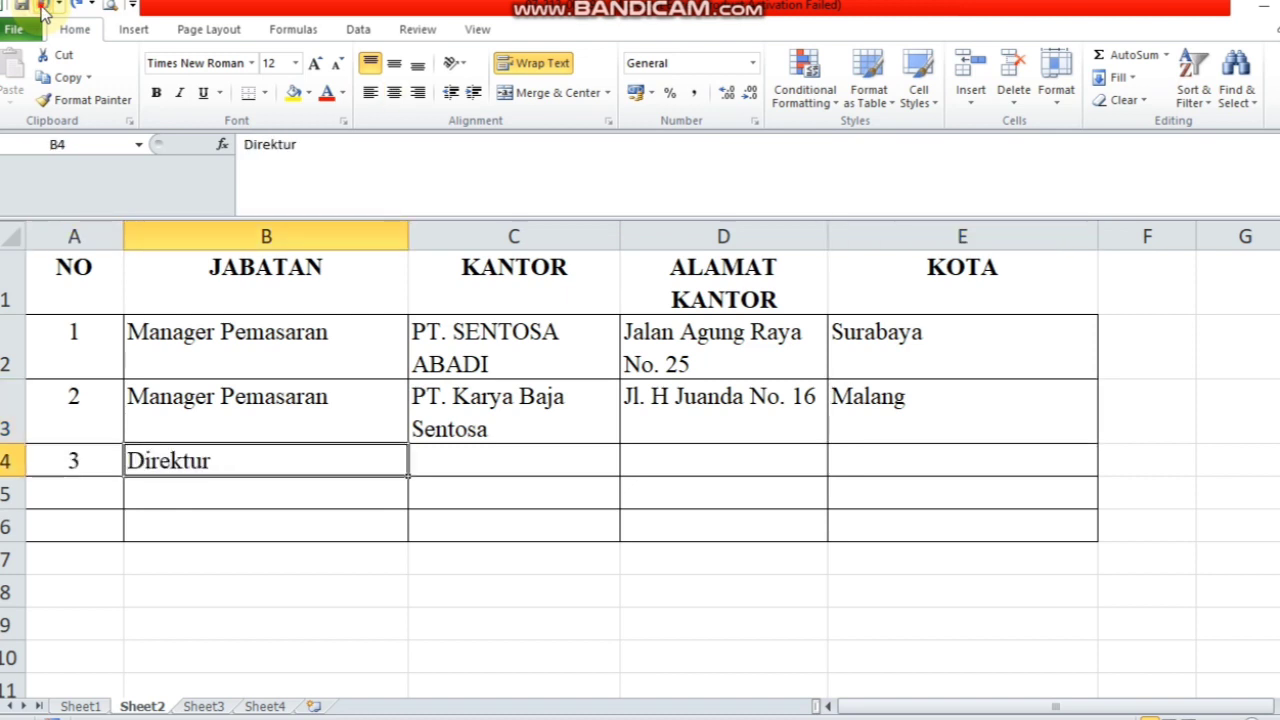
{"action": "left_click", "coordinate": [42, 8]}
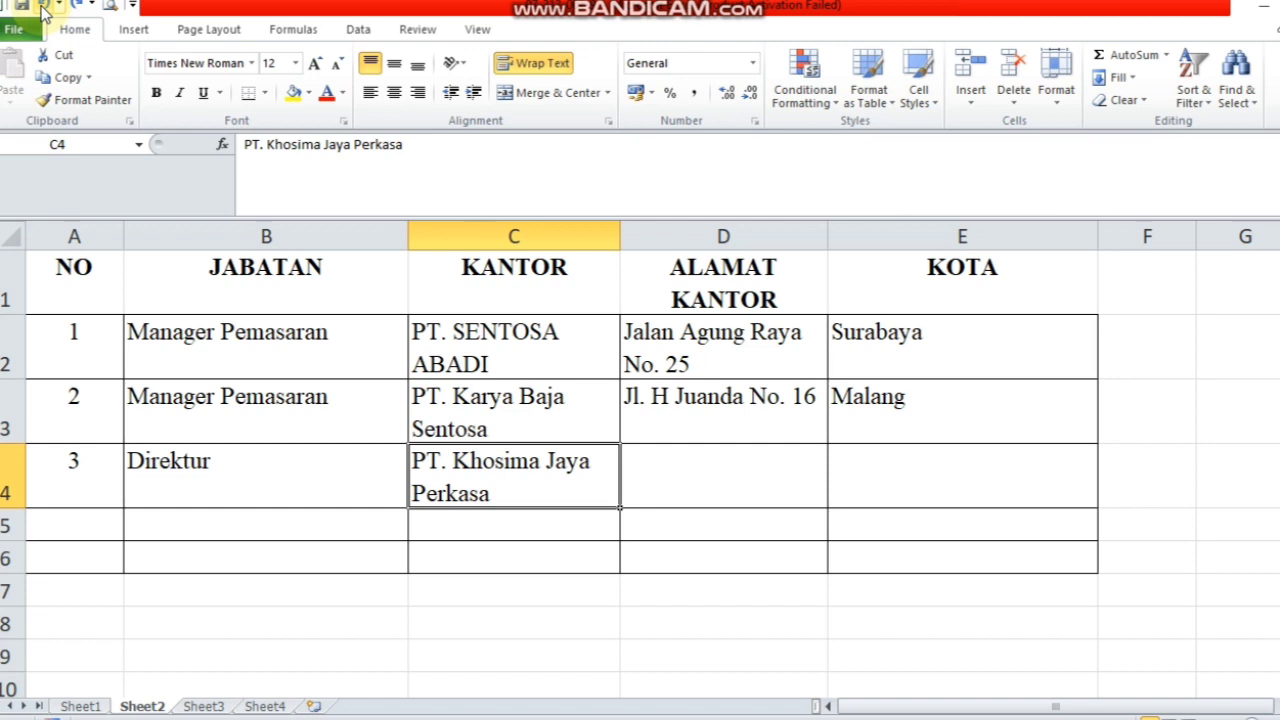
{"action": "left_click", "coordinate": [42, 8]}
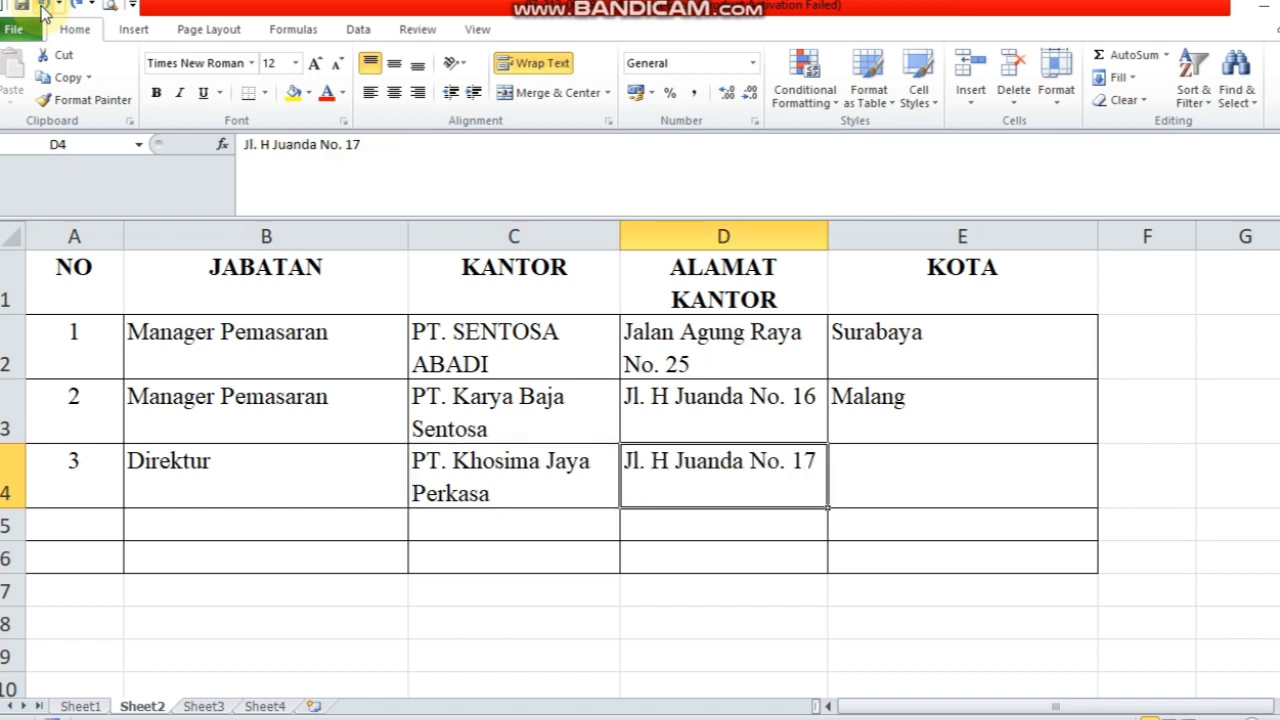
{"action": "left_click", "coordinate": [42, 8]}
- Undo the clearing of row 5, restoring recipient 4: Direktur, PT Merdeka Offset, the office address and Surabaya
{"action": "left_click", "coordinate": [42, 8]}
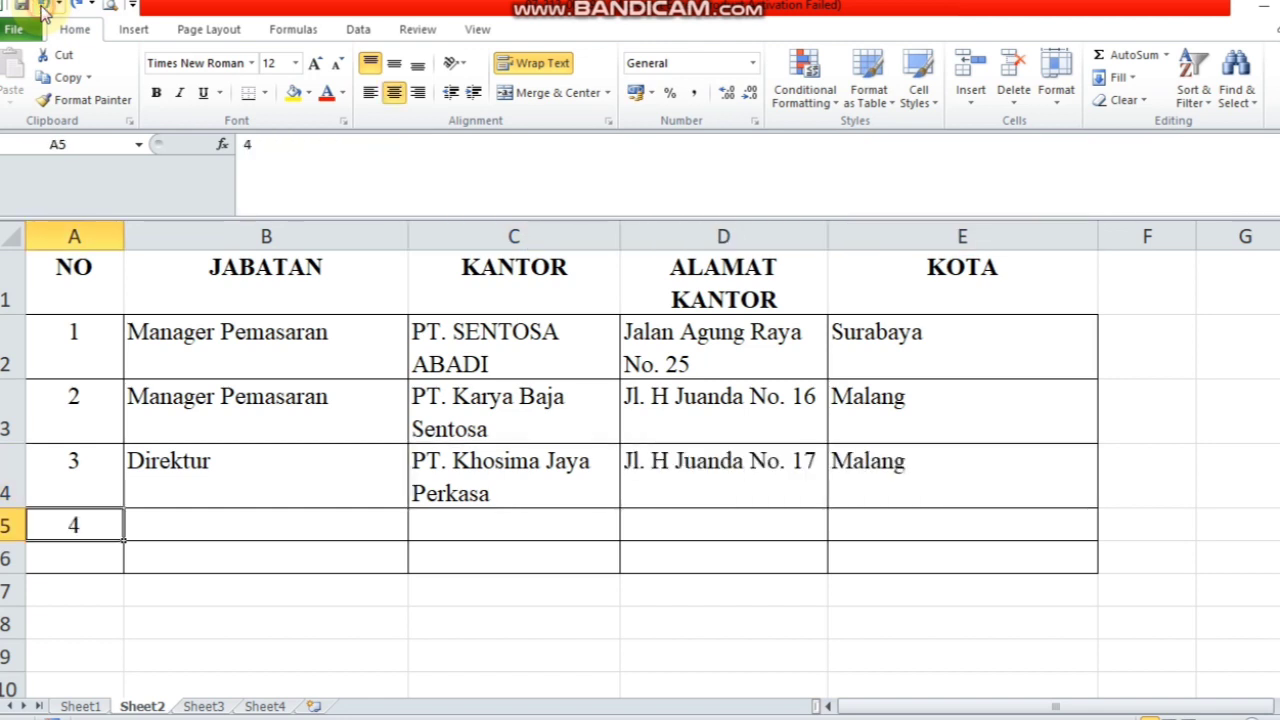
{"action": "left_click", "coordinate": [42, 8]}
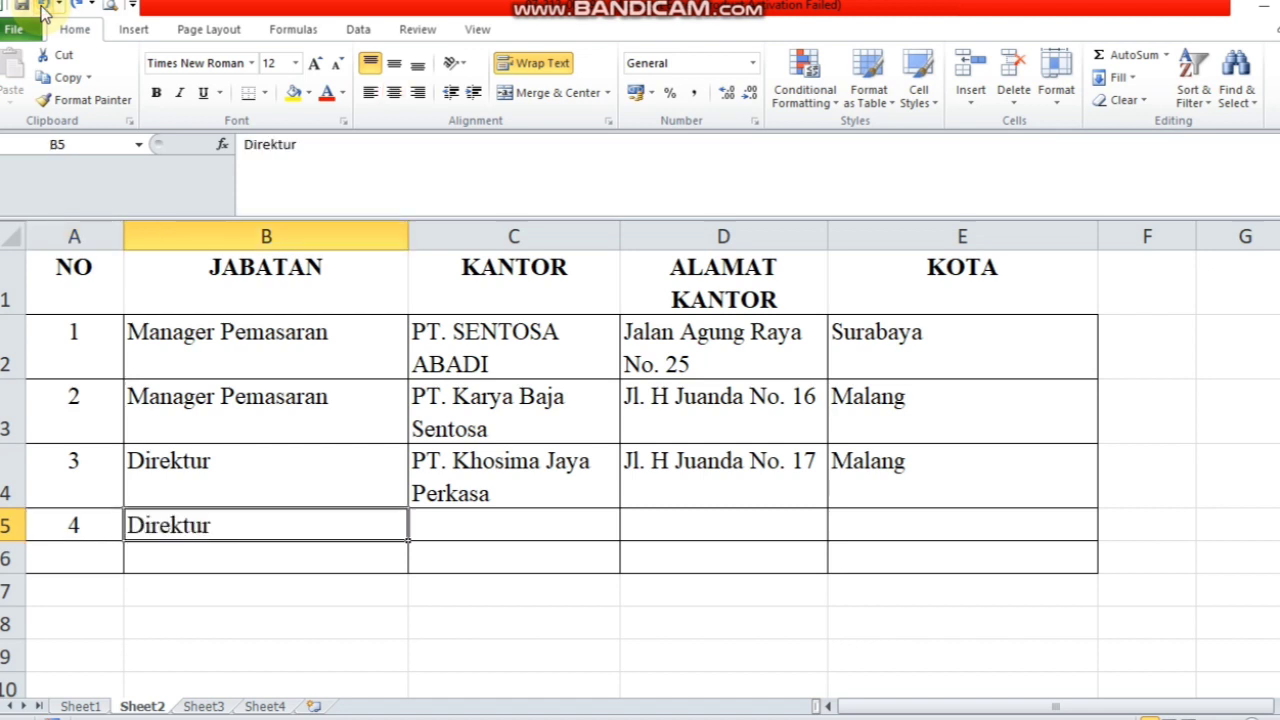
{"action": "left_click", "coordinate": [42, 8]}
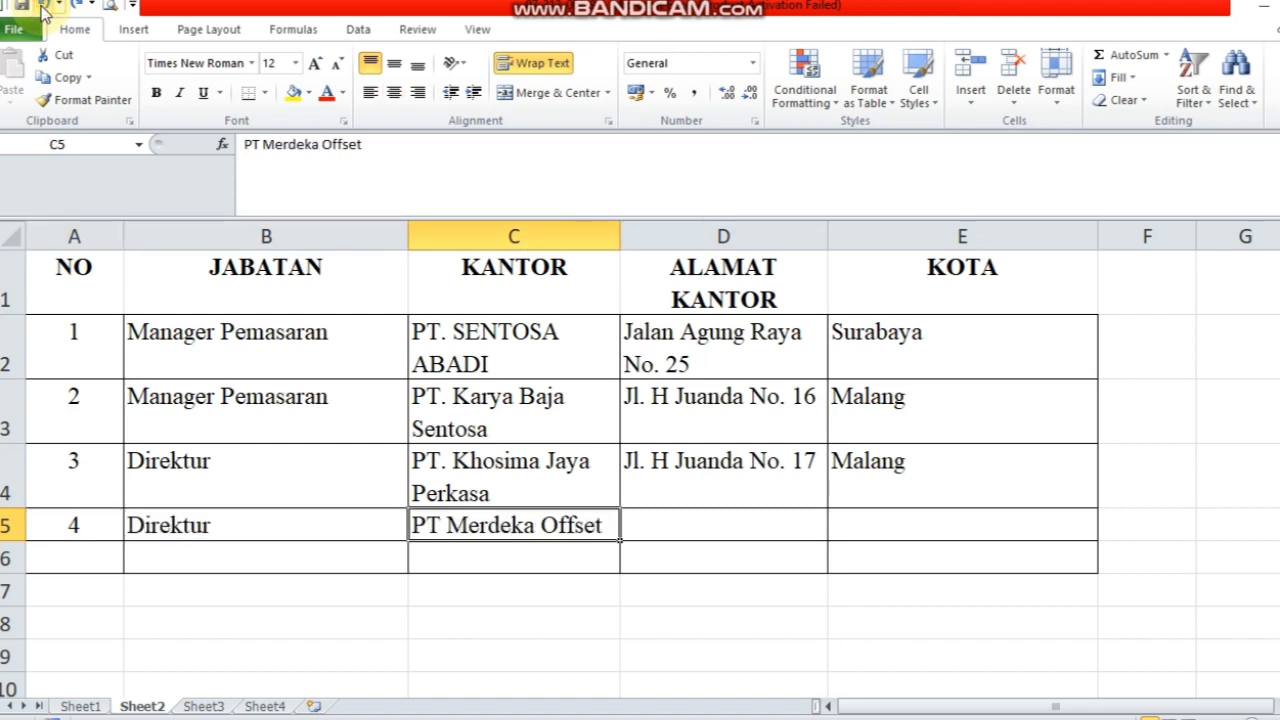
{"action": "left_click", "coordinate": [42, 8]}
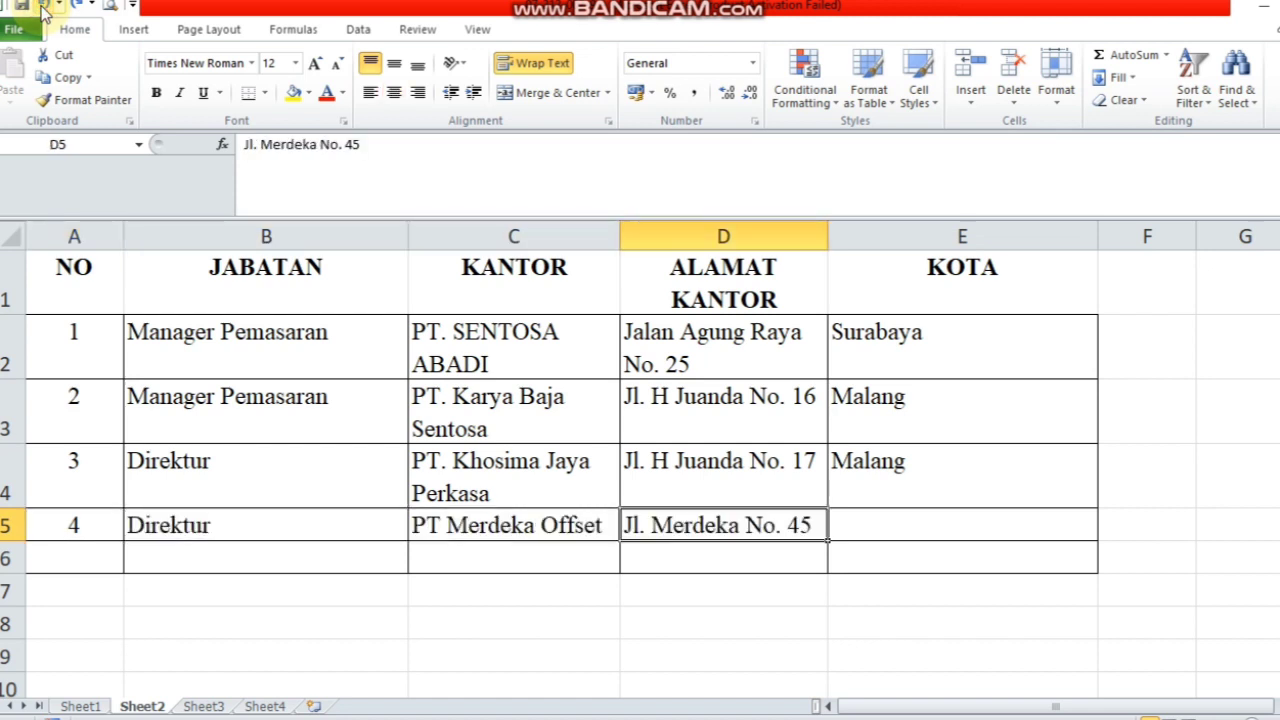
{"action": "left_click", "coordinate": [42, 8]}
- Undo the clearing of row 6, restoring recipient 5: Direktur, PT. Surya Kencana, the office address and Sidoarjo, and stay on Sheet2
{"action": "left_click", "coordinate": [42, 8]}
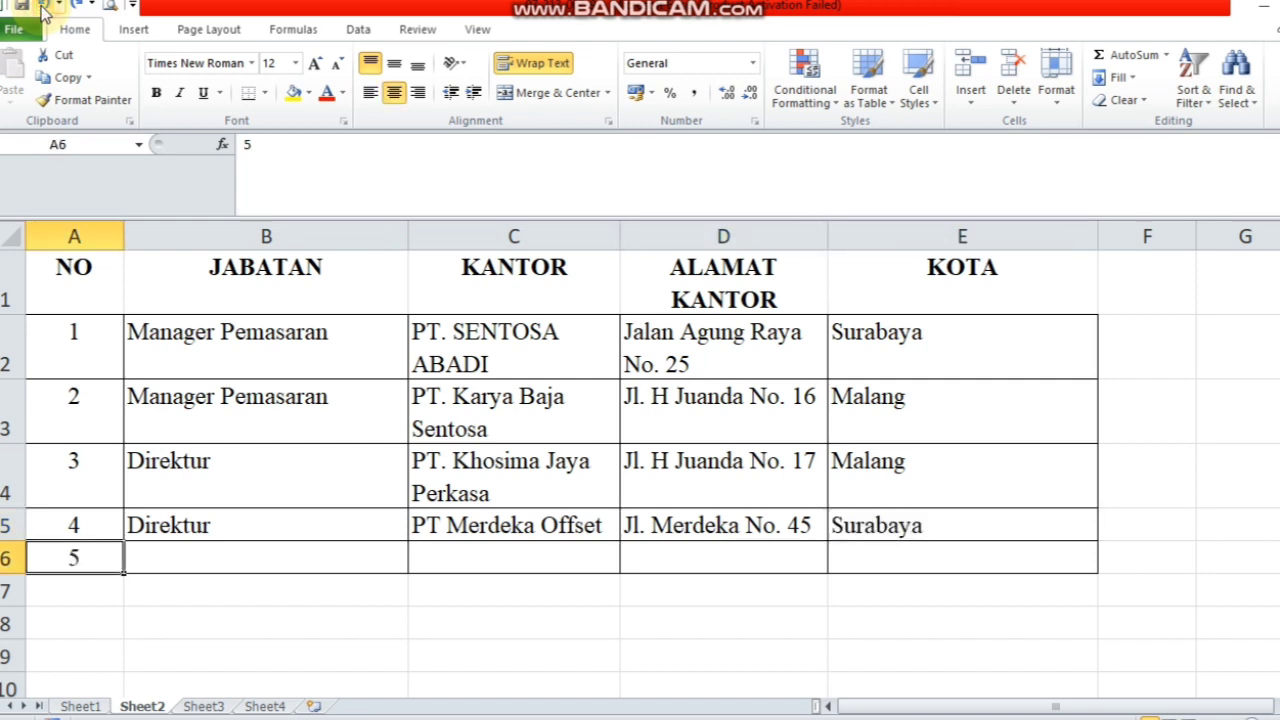
{"action": "left_click", "coordinate": [42, 8]}
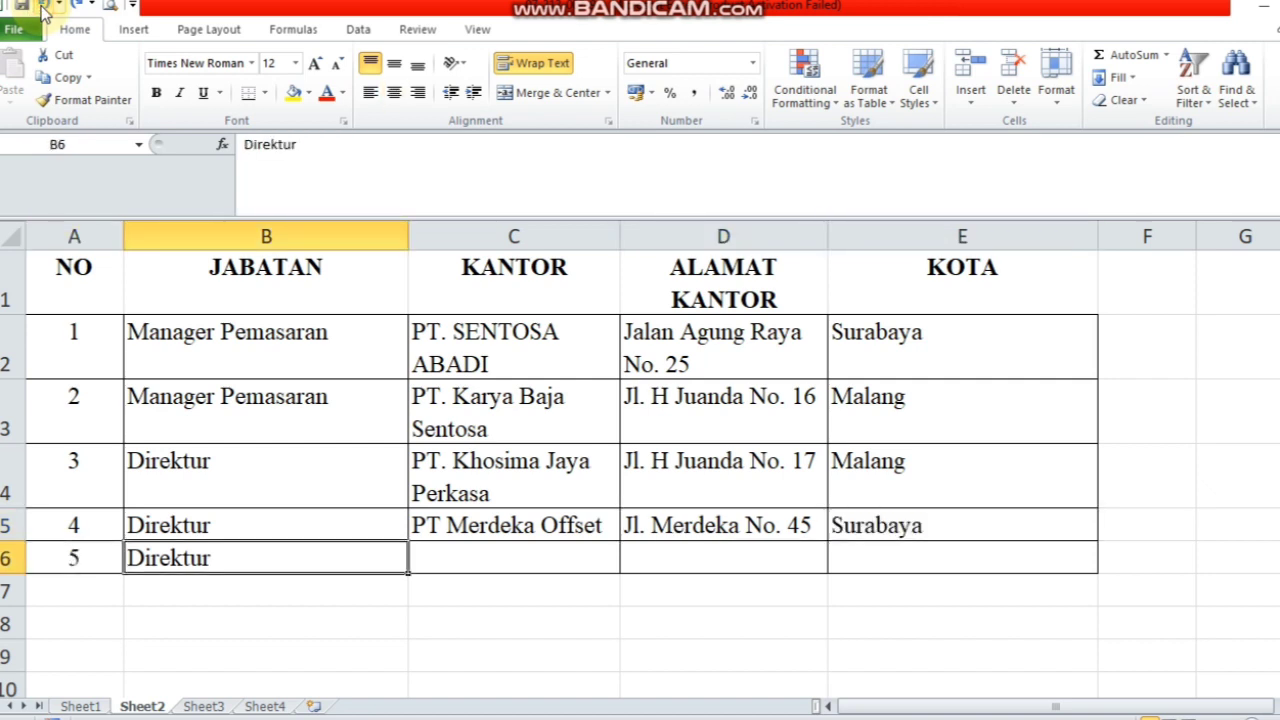
{"action": "left_click", "coordinate": [42, 8]}
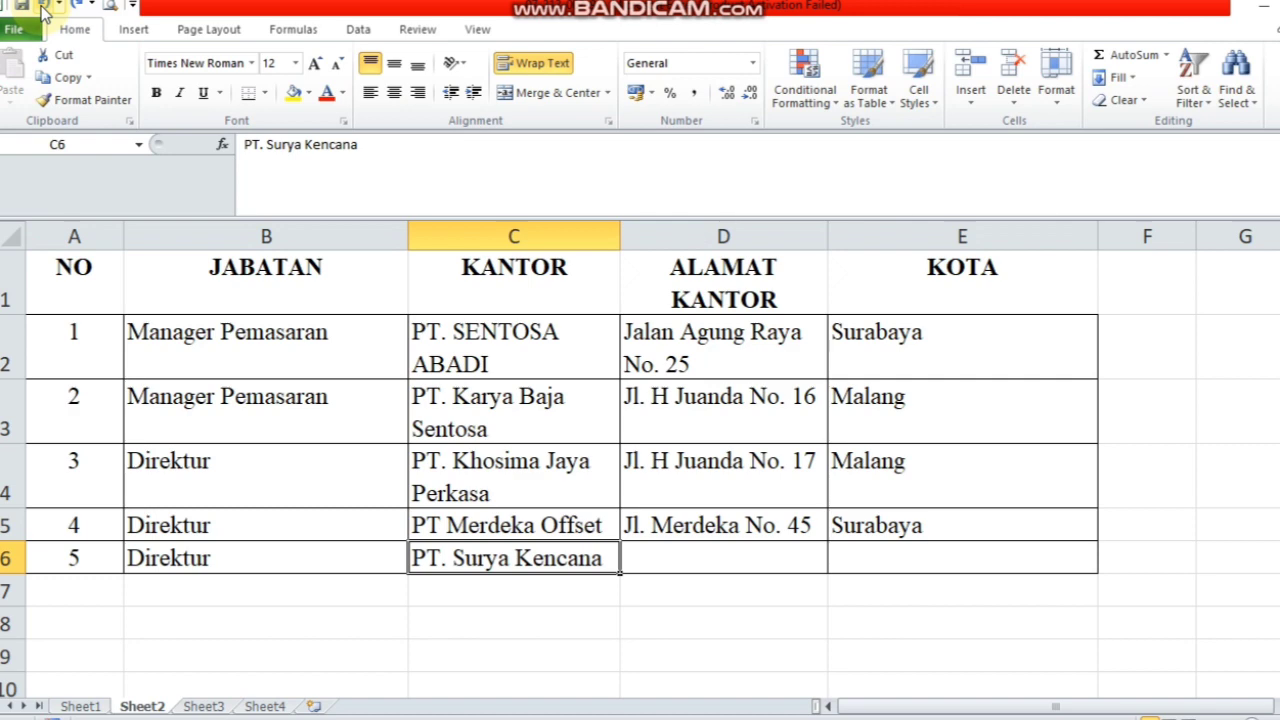
{"action": "left_click", "coordinate": [42, 8]}
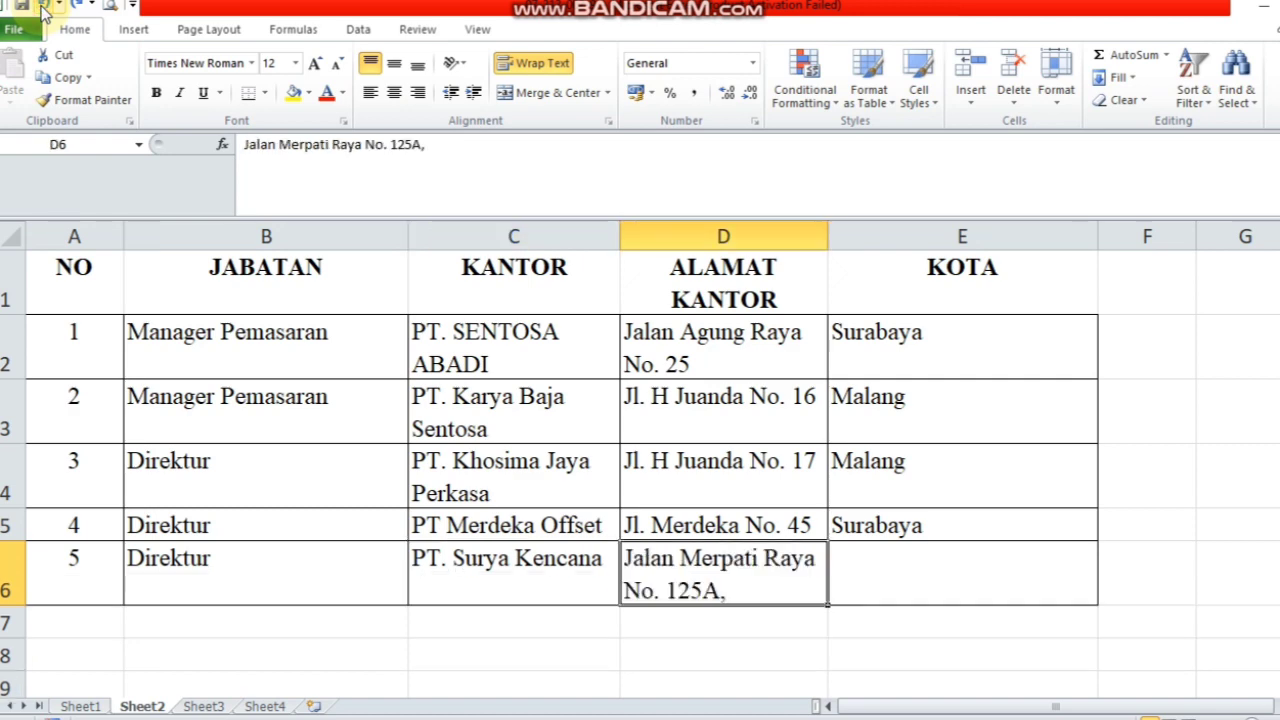
{"action": "left_click", "coordinate": [42, 8]}
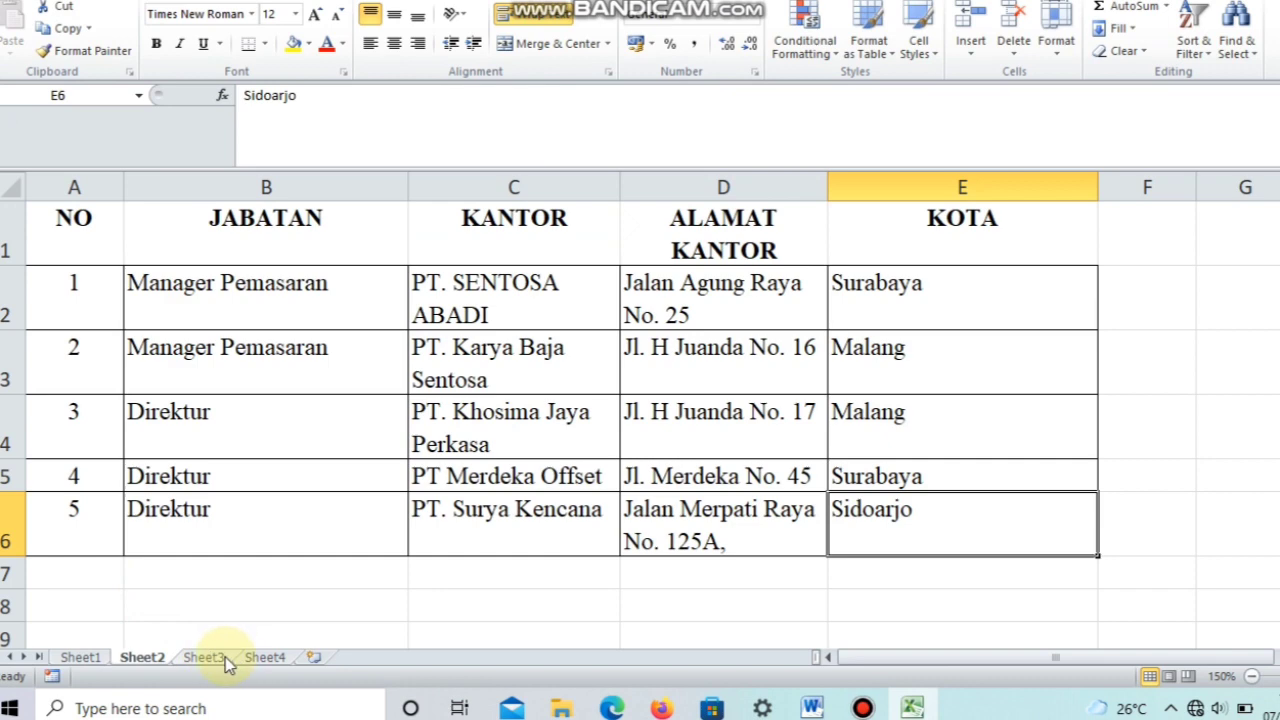
{"action": "left_click", "coordinate": [203, 706]}
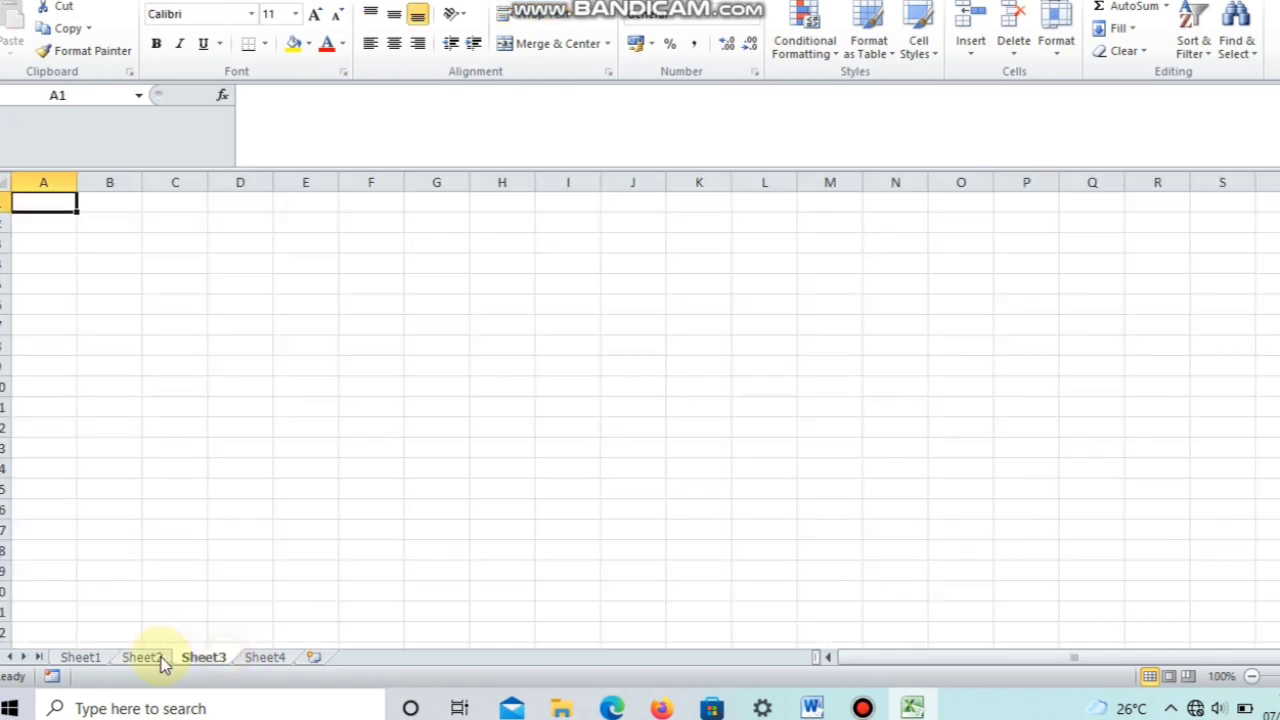
{"action": "left_click", "coordinate": [150, 658]}
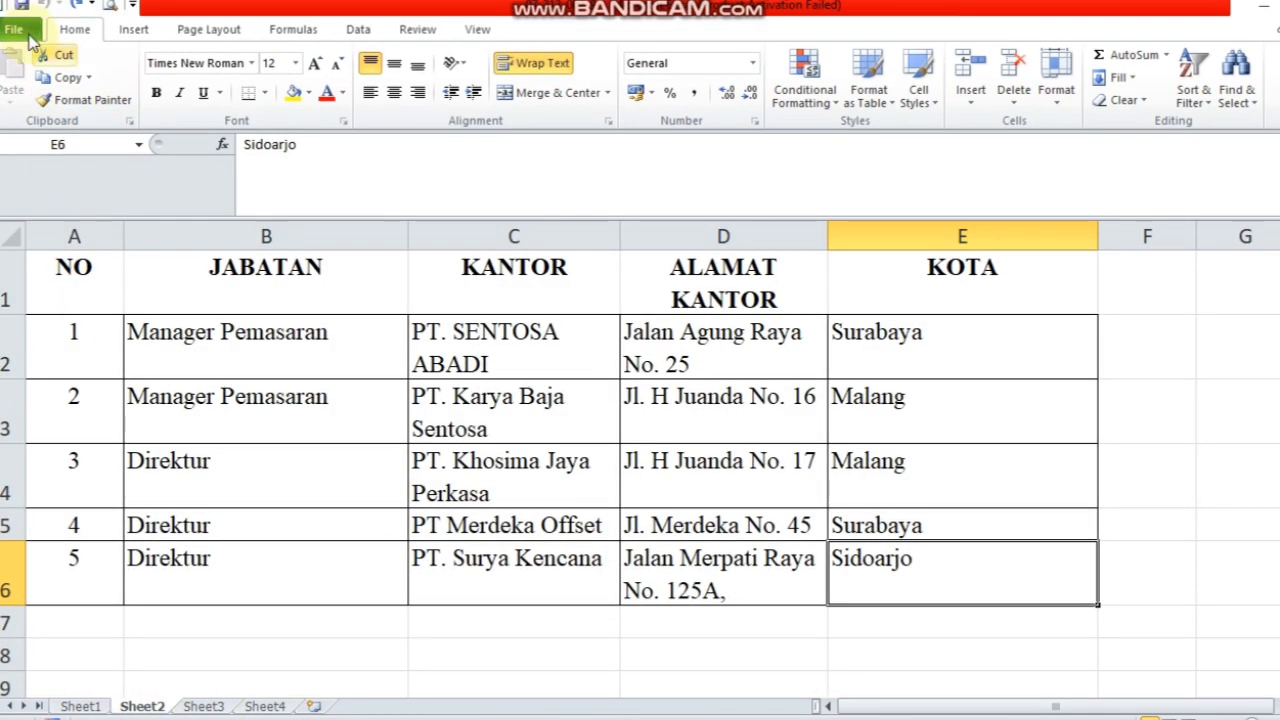
- Save a copy of the recipient workbook as 200 in the UJIAN folder on drive D
{"action": "left_click", "coordinate": [18, 30]}
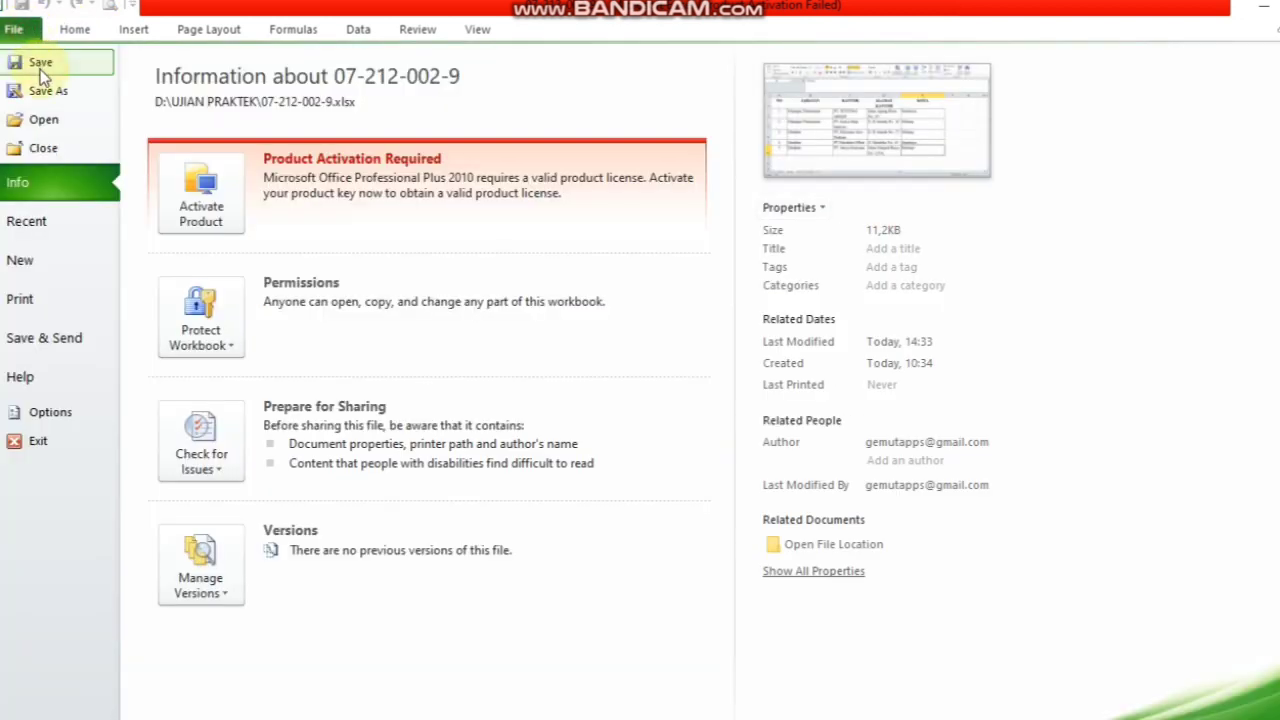
{"action": "left_click", "coordinate": [46, 98]}
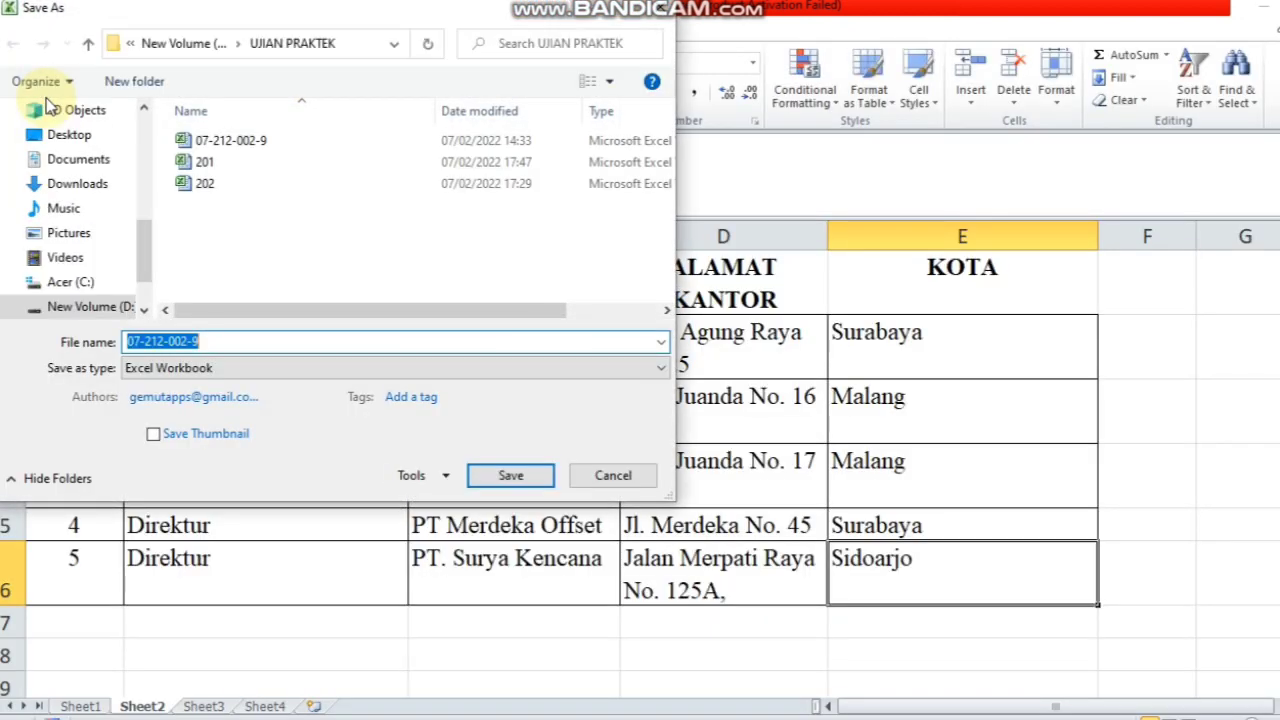
{"action": "left_click", "coordinate": [96, 312]}
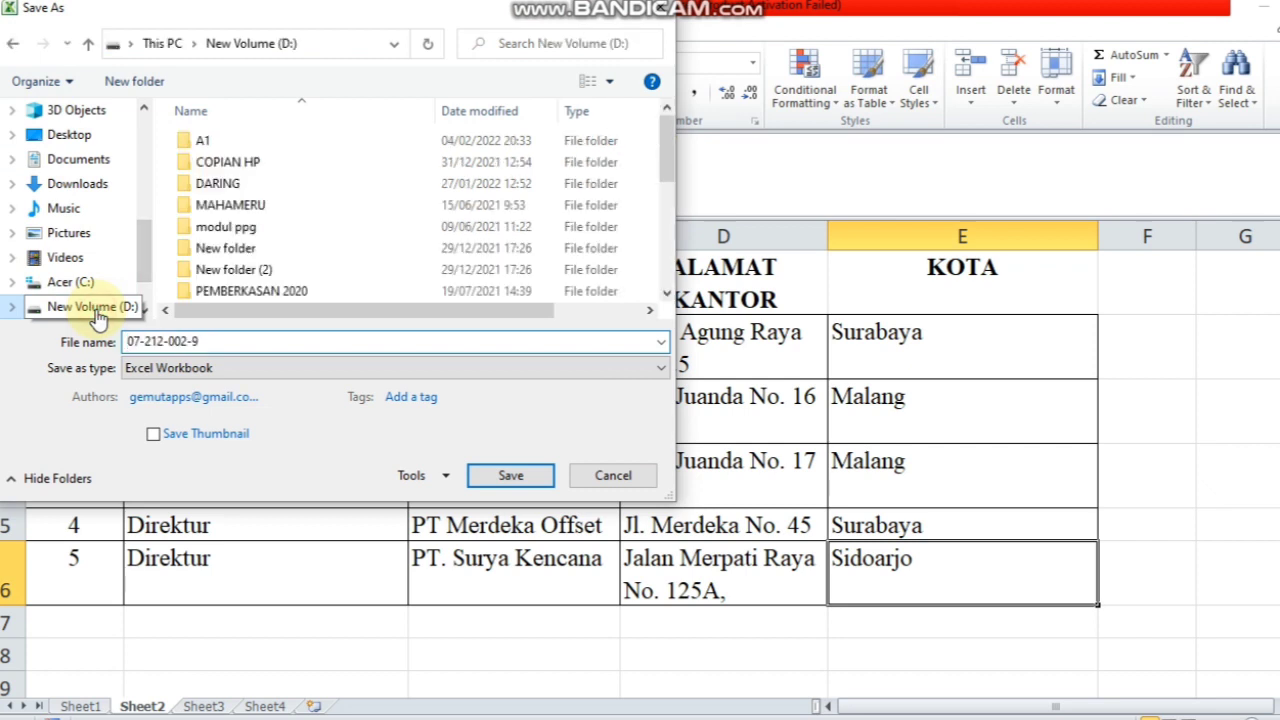
{"action": "left_click", "coordinate": [240, 250]}
{"action": "scroll", "coordinate": [240, 250], "scroll_direction": "down", "scroll_amount": 3}
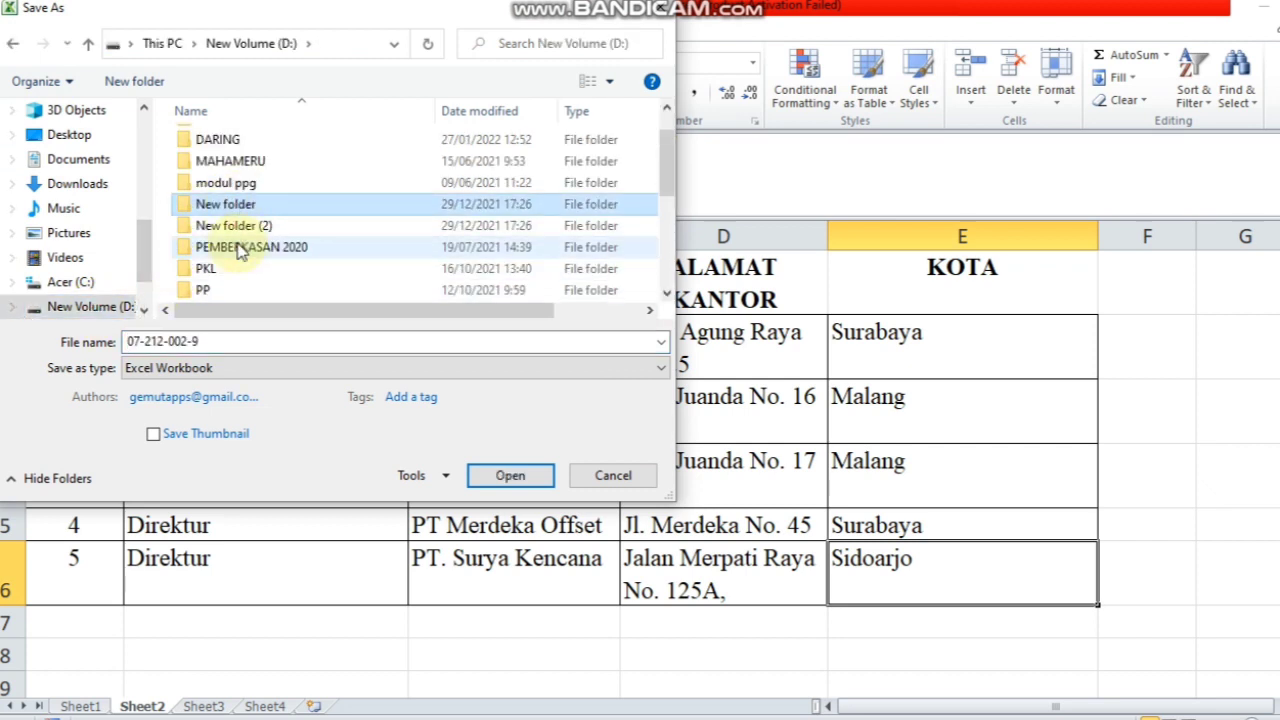
{"action": "double_click", "coordinate": [212, 288]}
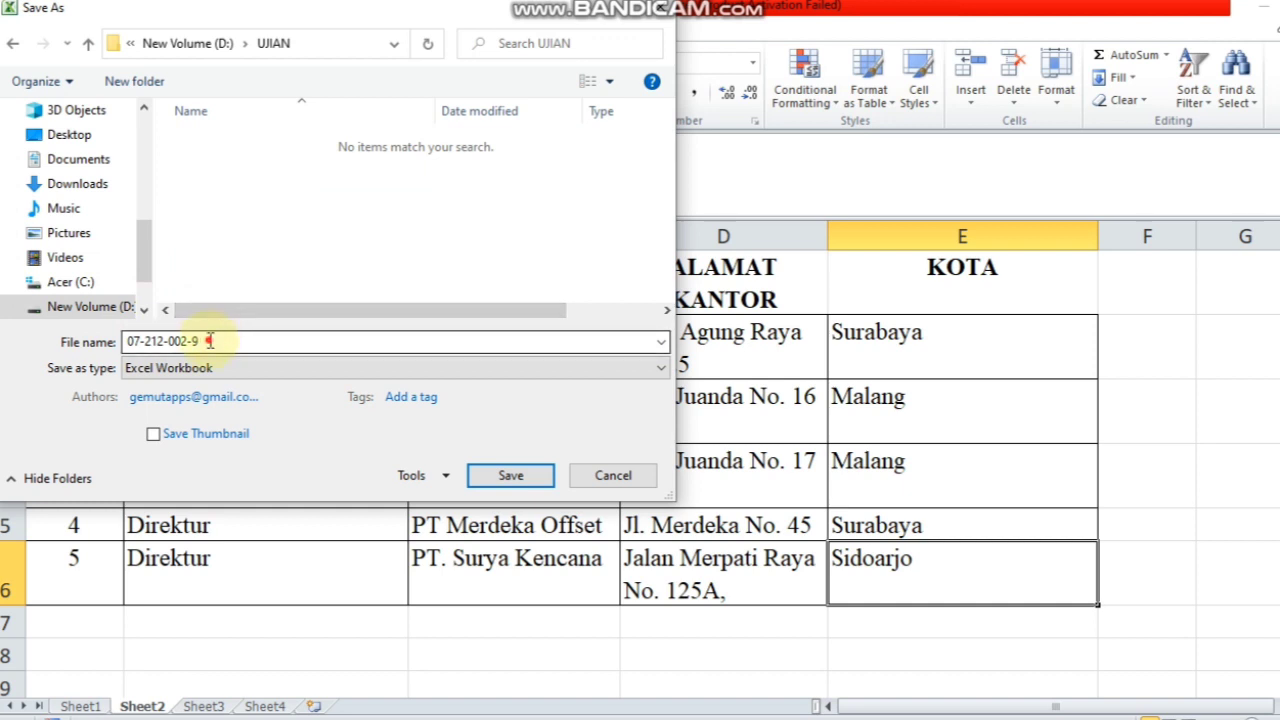
{"action": "double_click", "coordinate": [200, 341]}
{"action": "type", "text": "200"}
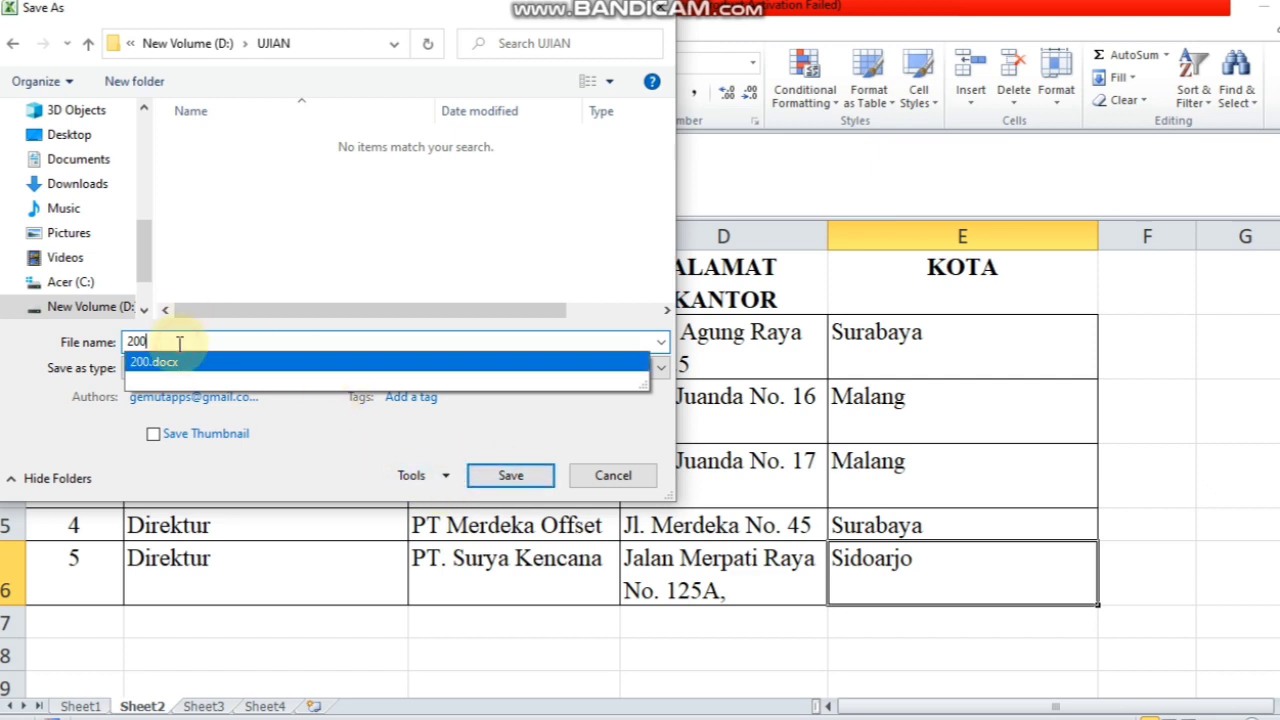
{"action": "left_click", "coordinate": [503, 477]}
{"action": "left_click", "coordinate": [503, 477]}
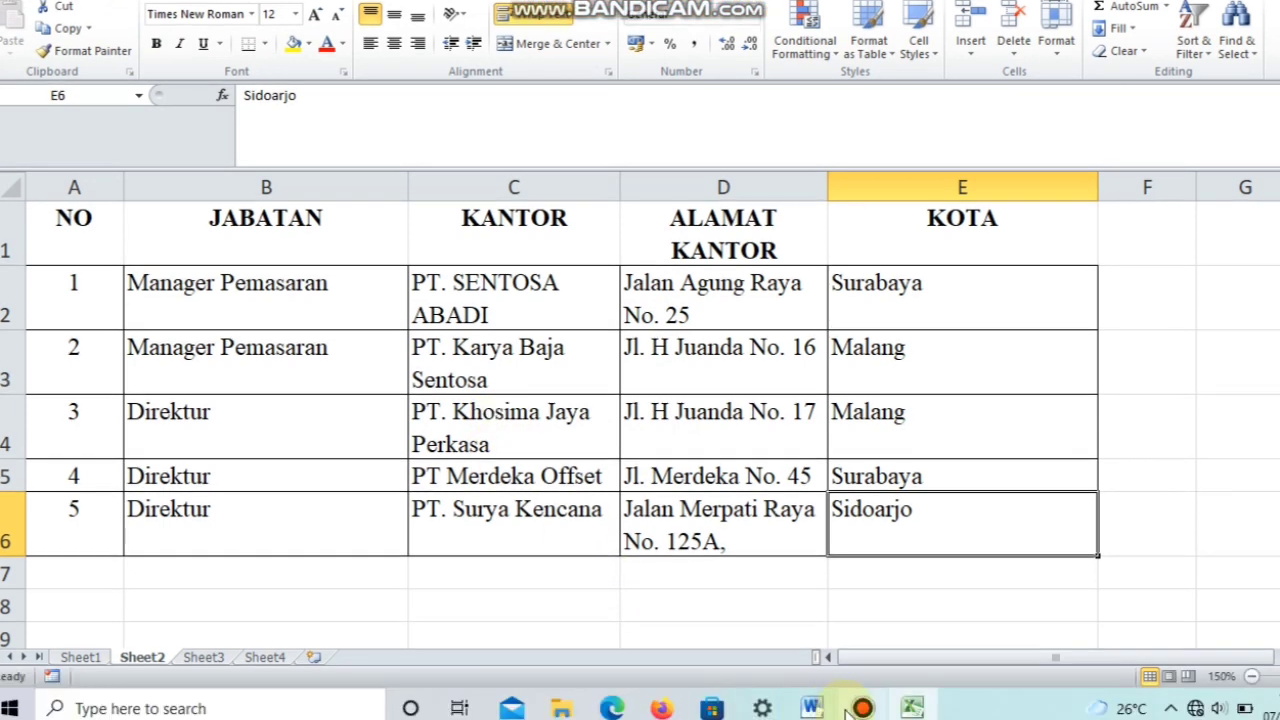
- Switch to the invitation letter in Word, place the cursor after "Yth.", and reset the letter to a Normal Word Document
{"action": "left_click", "coordinate": [770, 700]}
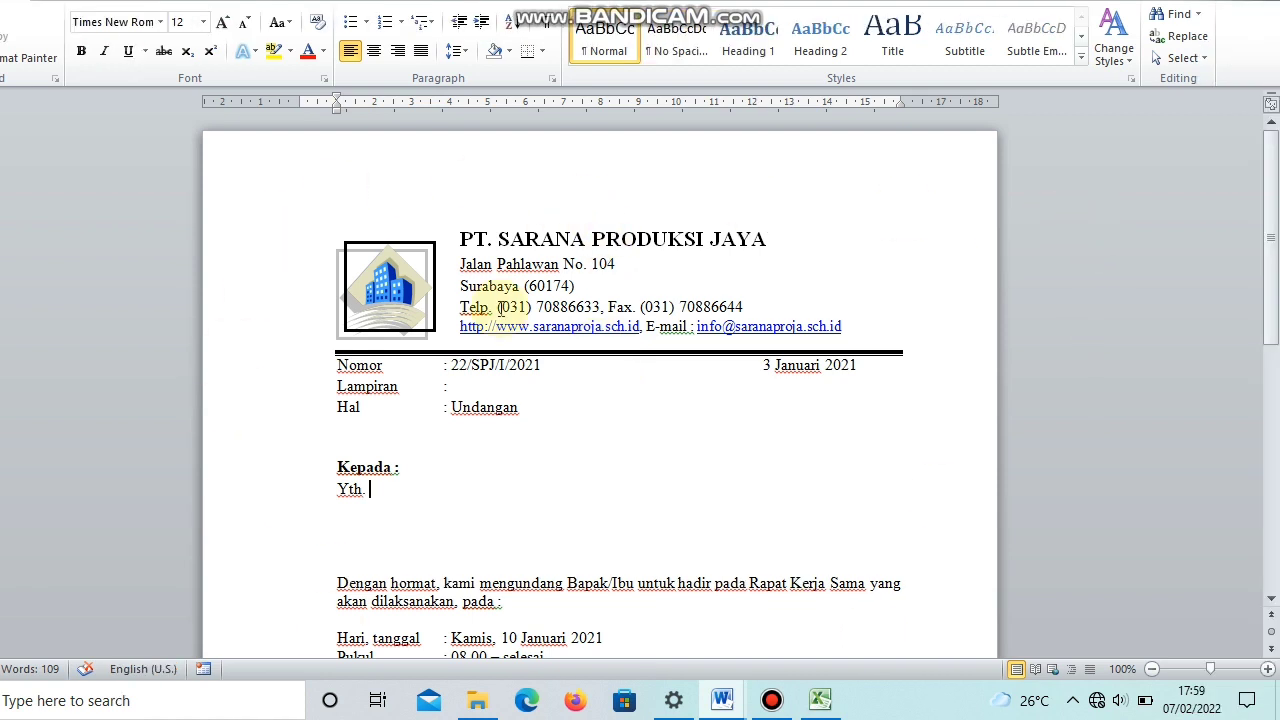
{"action": "left_click", "coordinate": [369, 486]}
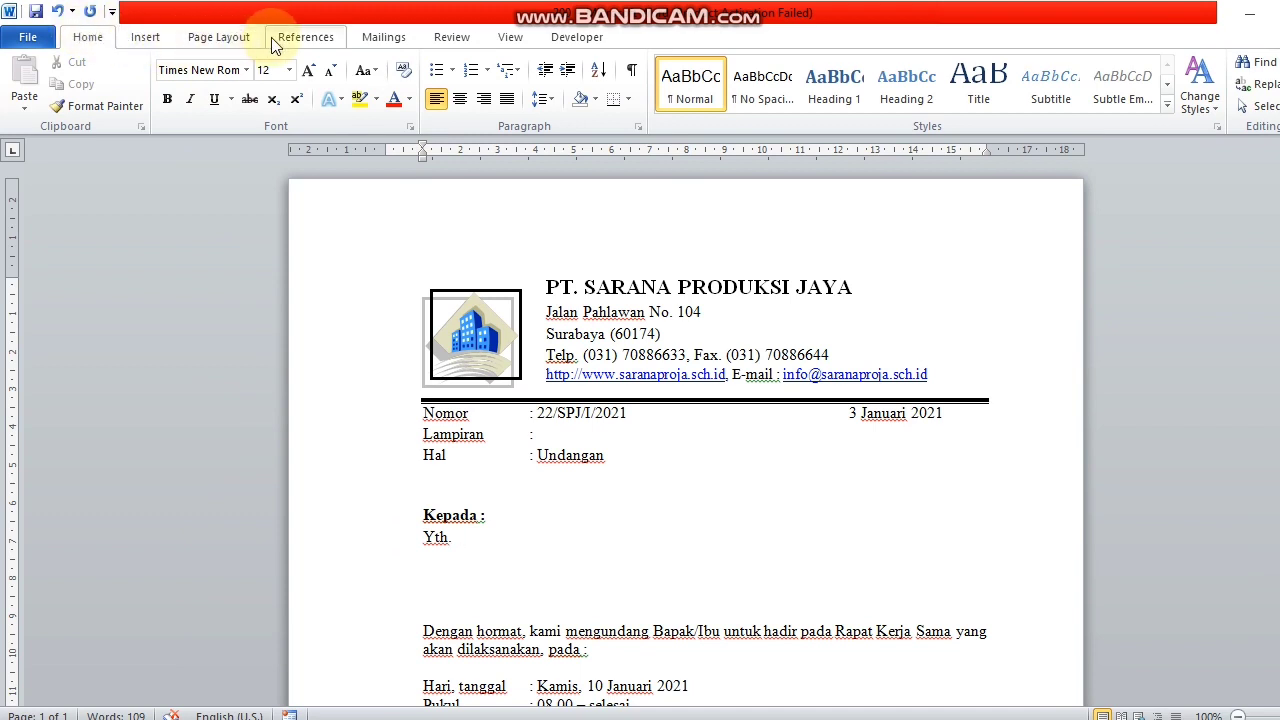
{"action": "left_click", "coordinate": [380, 40]}
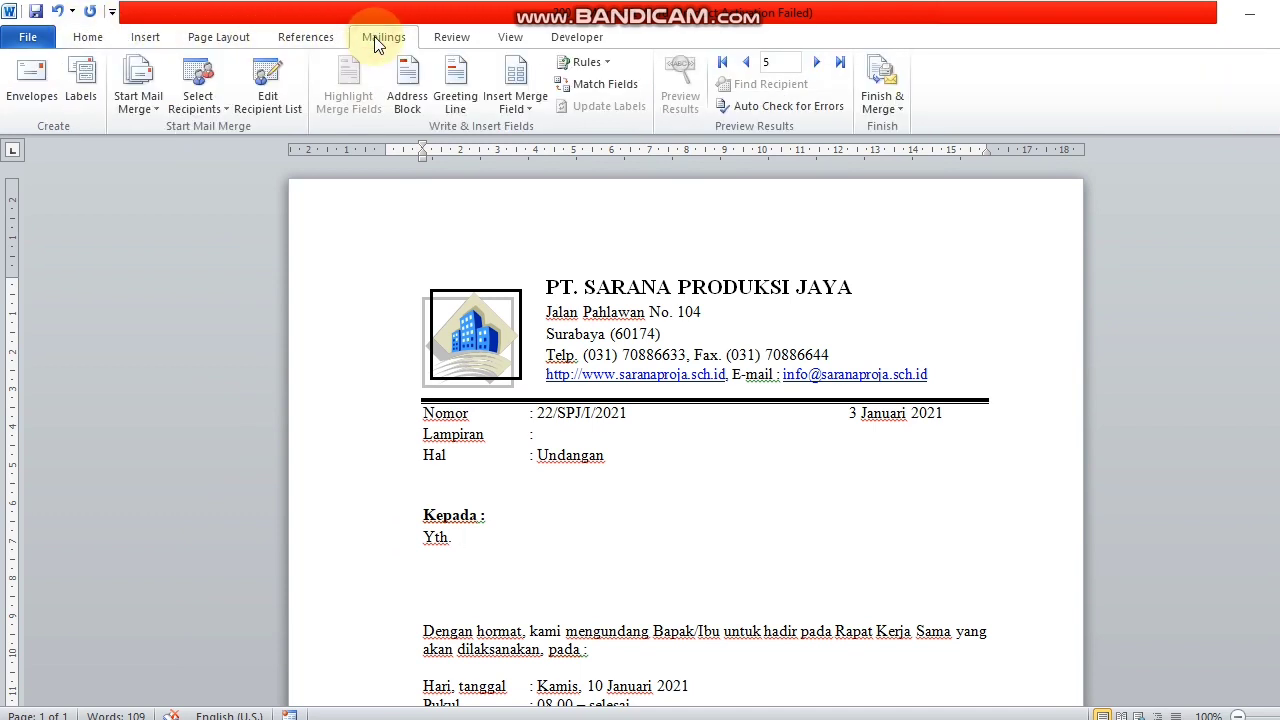
{"action": "left_click", "coordinate": [149, 105]}
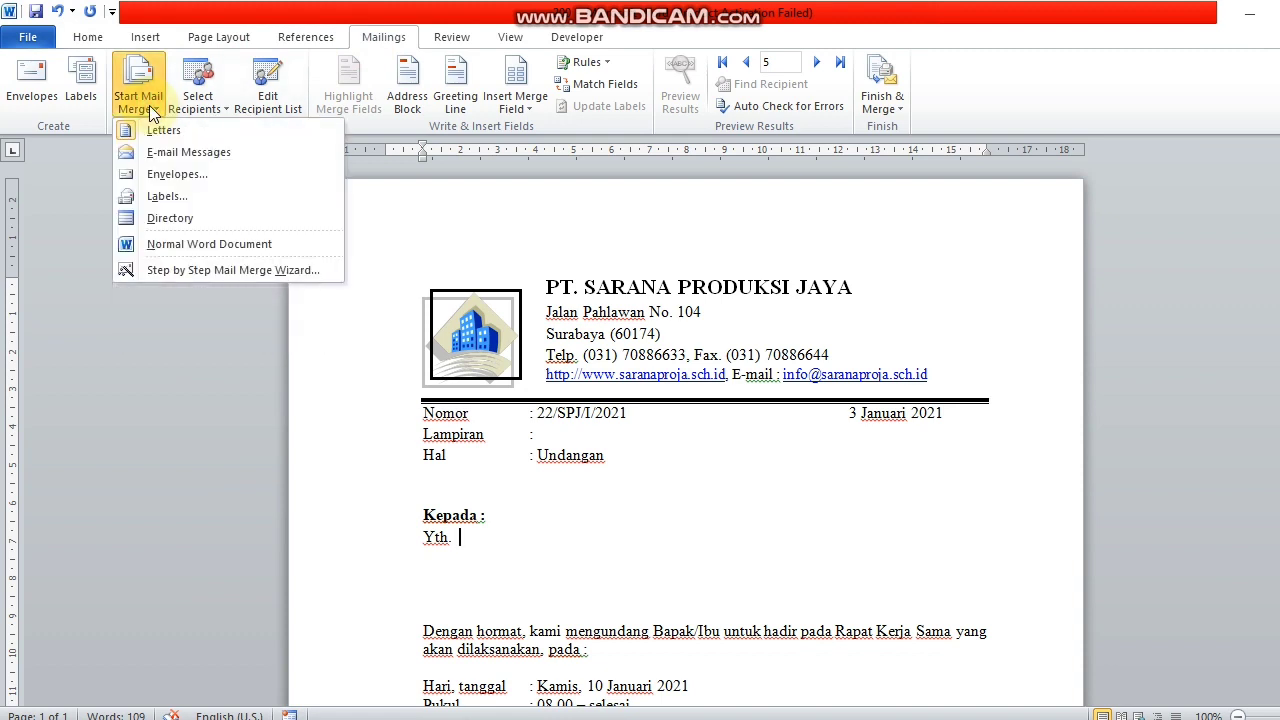
{"action": "left_click", "coordinate": [180, 248]}
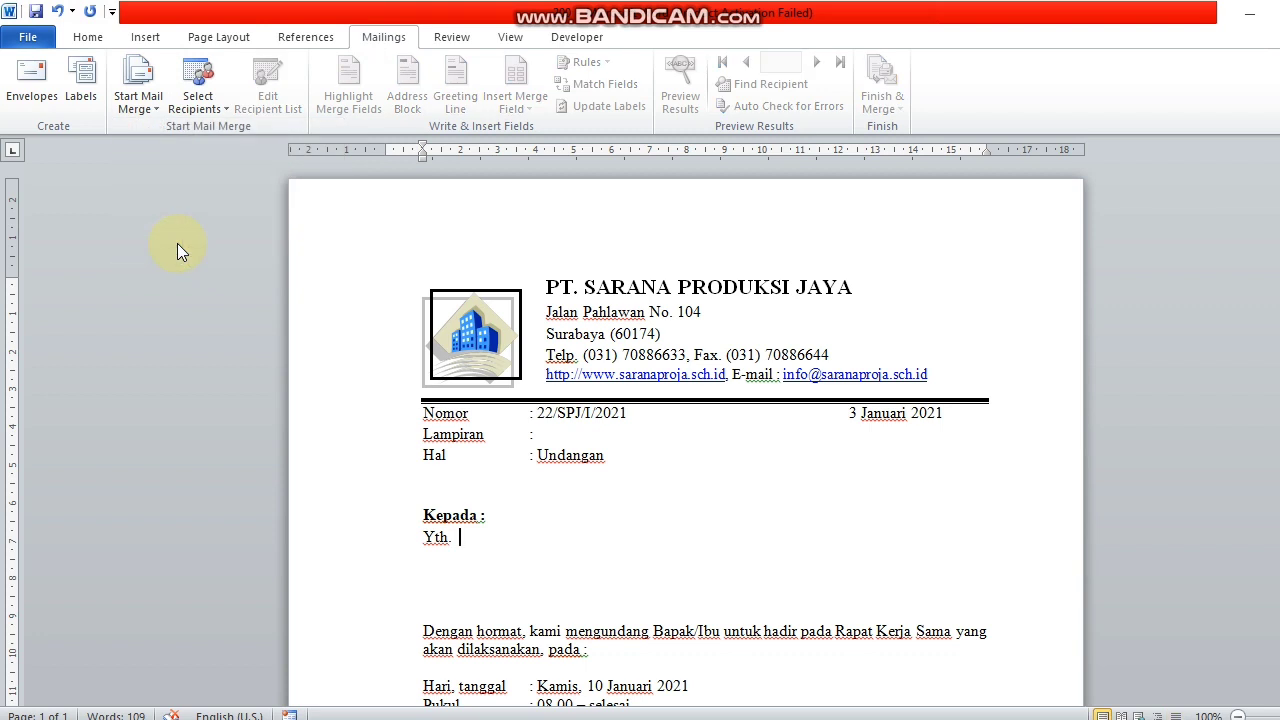
- Use the Excel workbook 200 from D:\UJIAN as the existing recipient list, taking Sheet2$ with its first row as column headers
{"action": "left_click", "coordinate": [222, 108]}
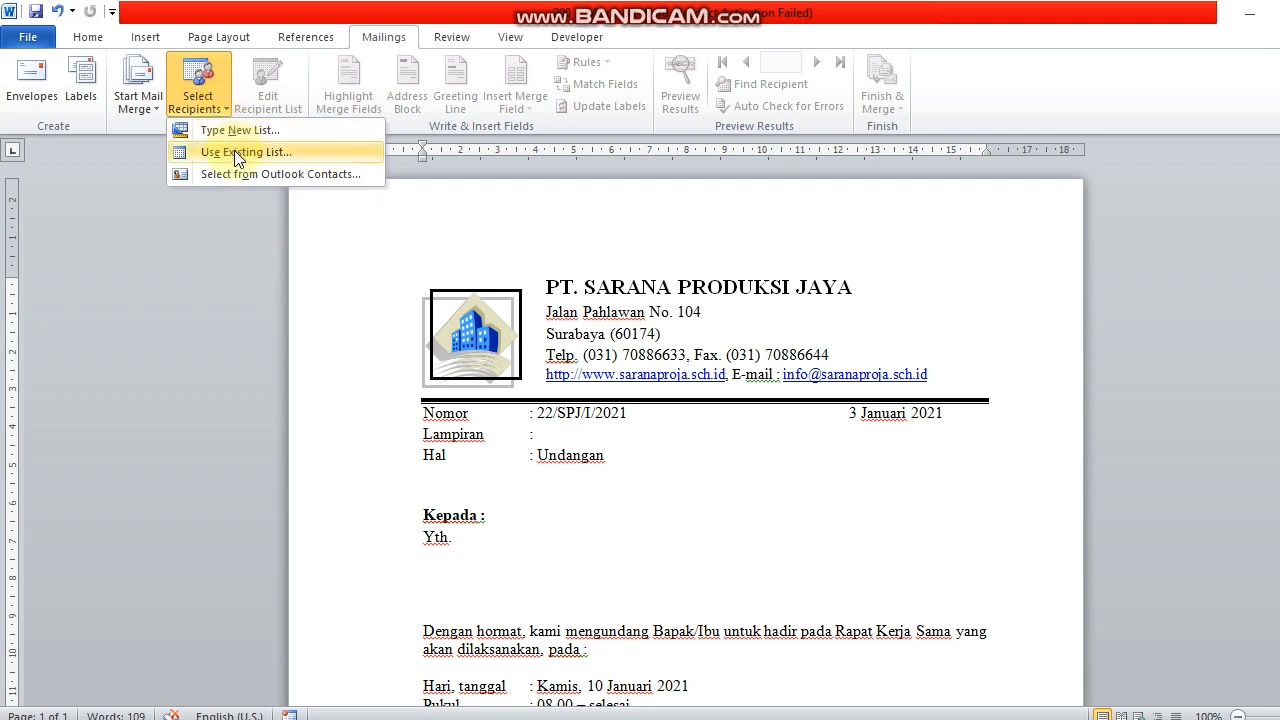
{"action": "left_click", "coordinate": [236, 152]}
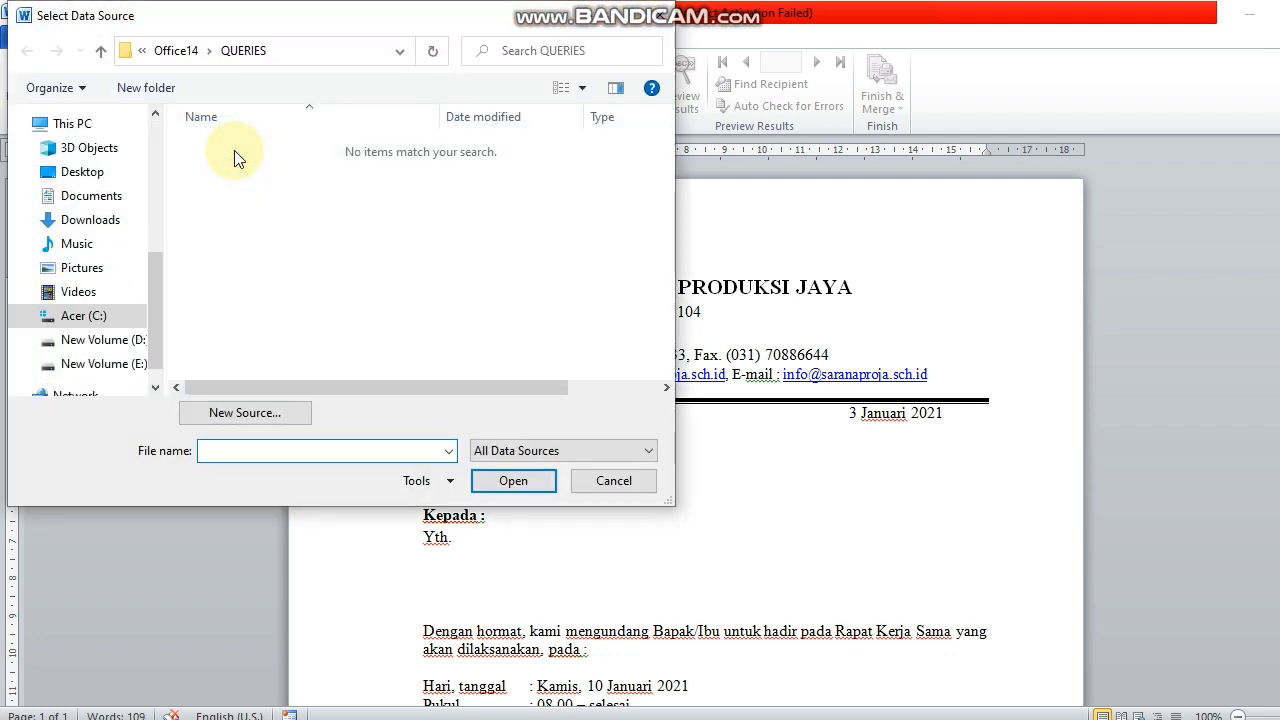
{"action": "left_click", "coordinate": [140, 341]}
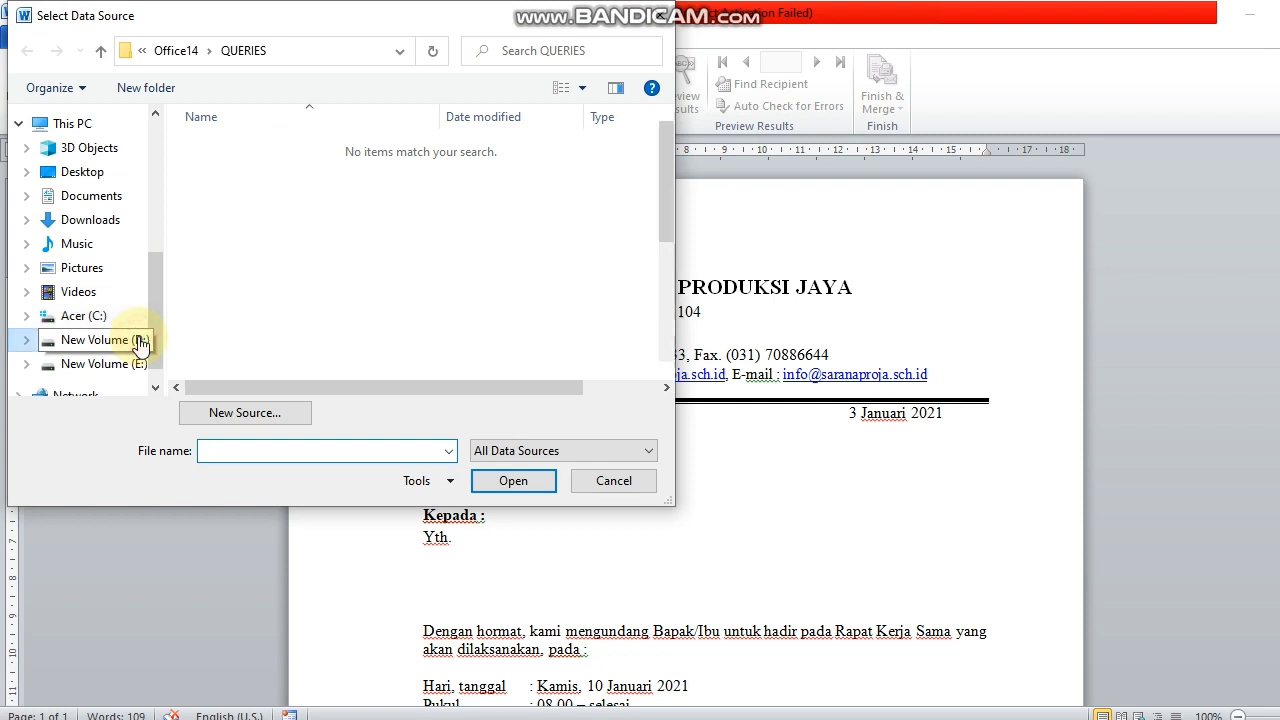
{"action": "left_click", "coordinate": [267, 318]}
{"action": "scroll", "coordinate": [267, 322], "scroll_direction": "down", "scroll_amount": 2}
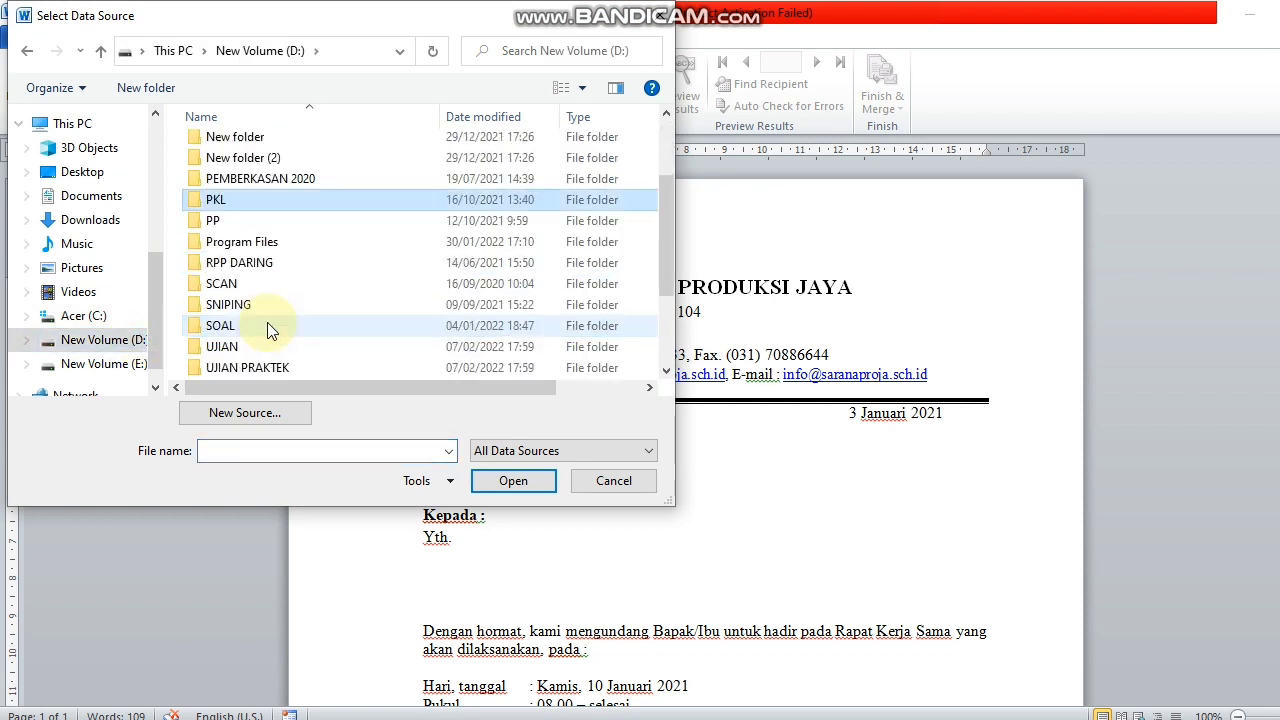
{"action": "double_click", "coordinate": [248, 345]}
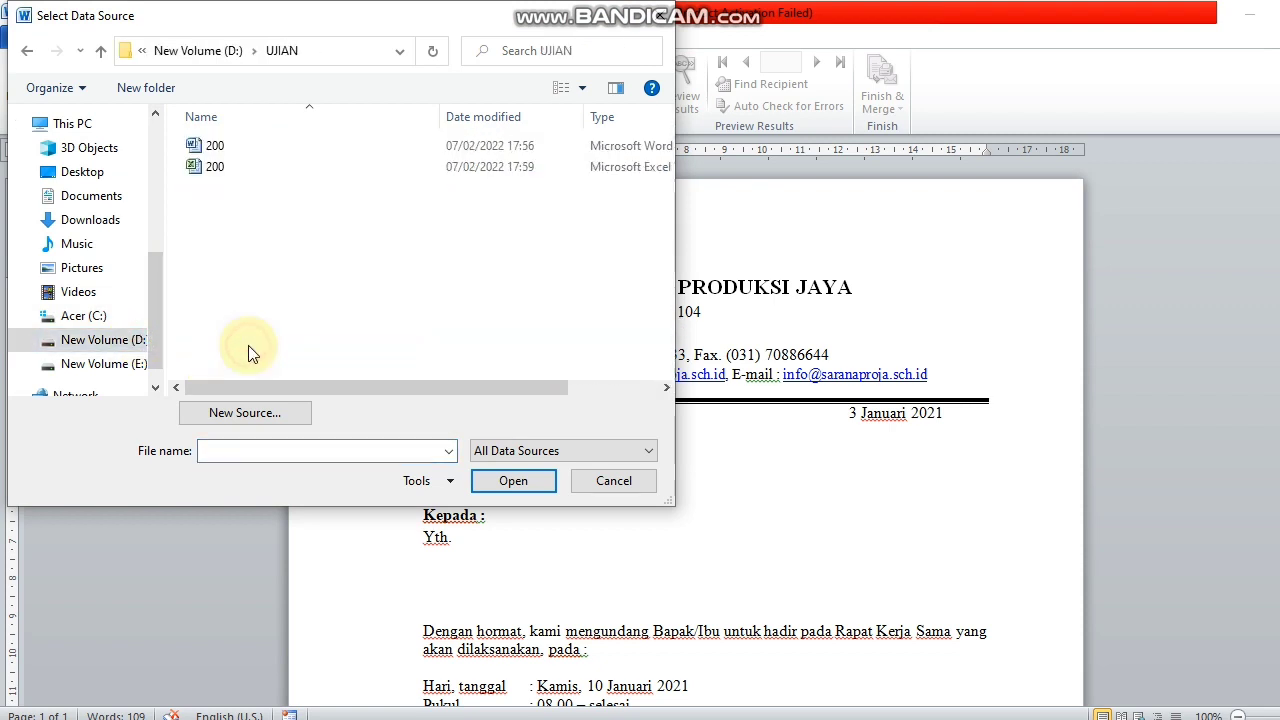
{"action": "left_click", "coordinate": [212, 170]}
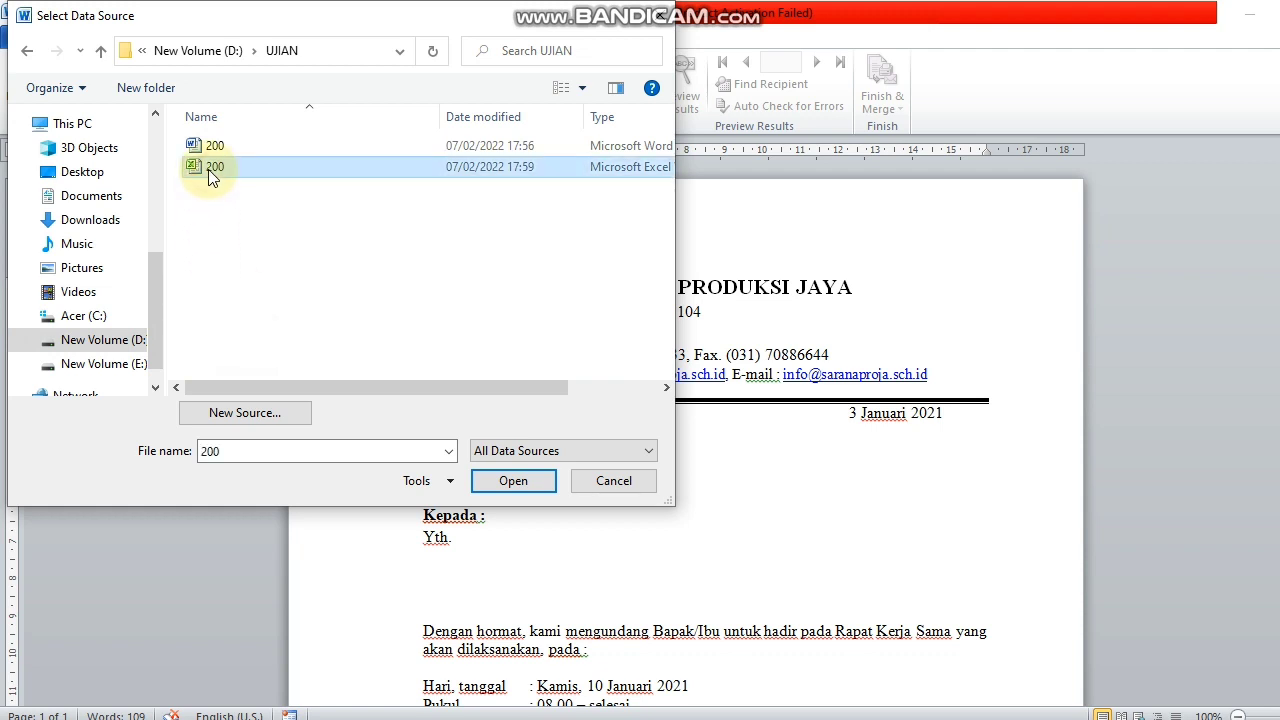
{"action": "left_click", "coordinate": [506, 478]}
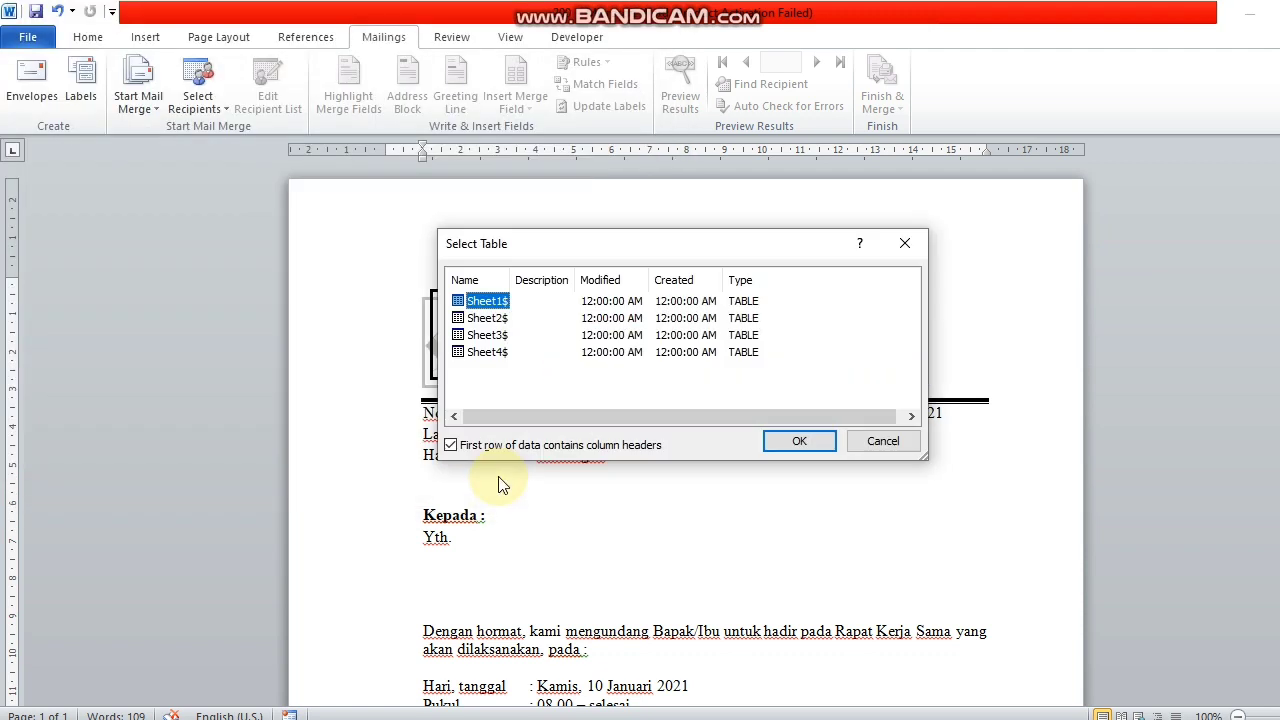
{"action": "left_click", "coordinate": [484, 318]}
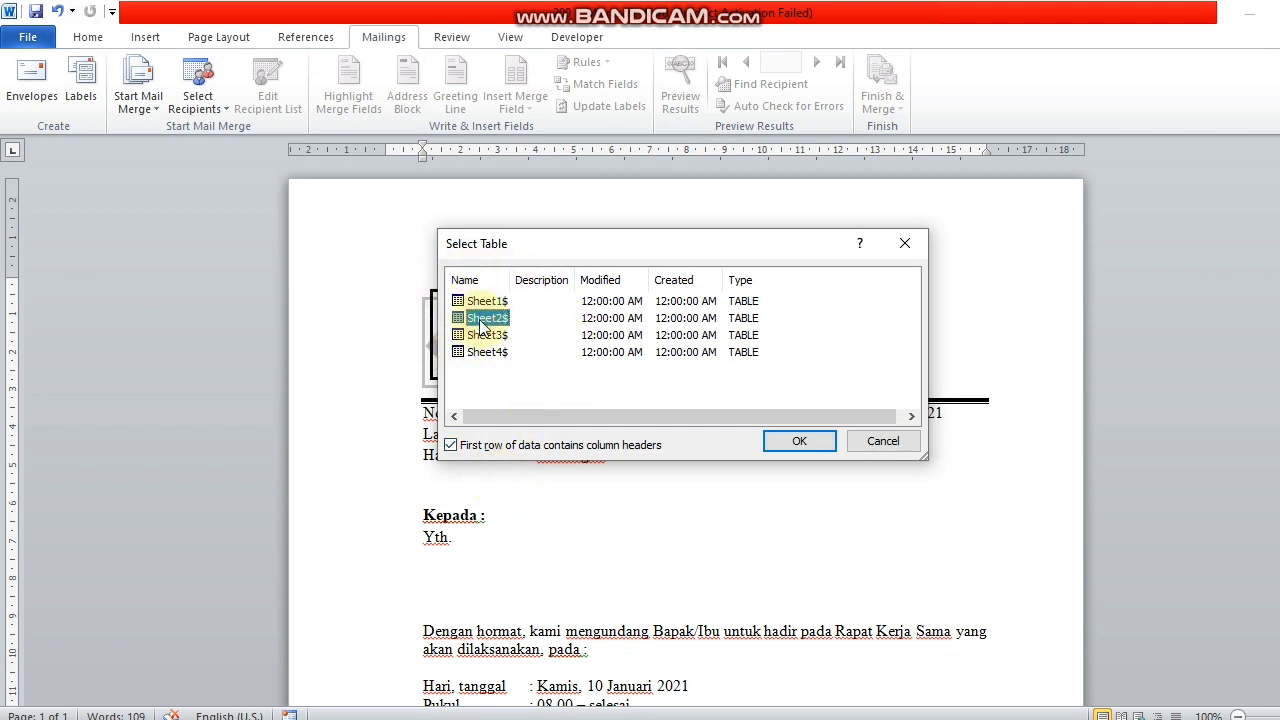
{"action": "left_click", "coordinate": [814, 442]}
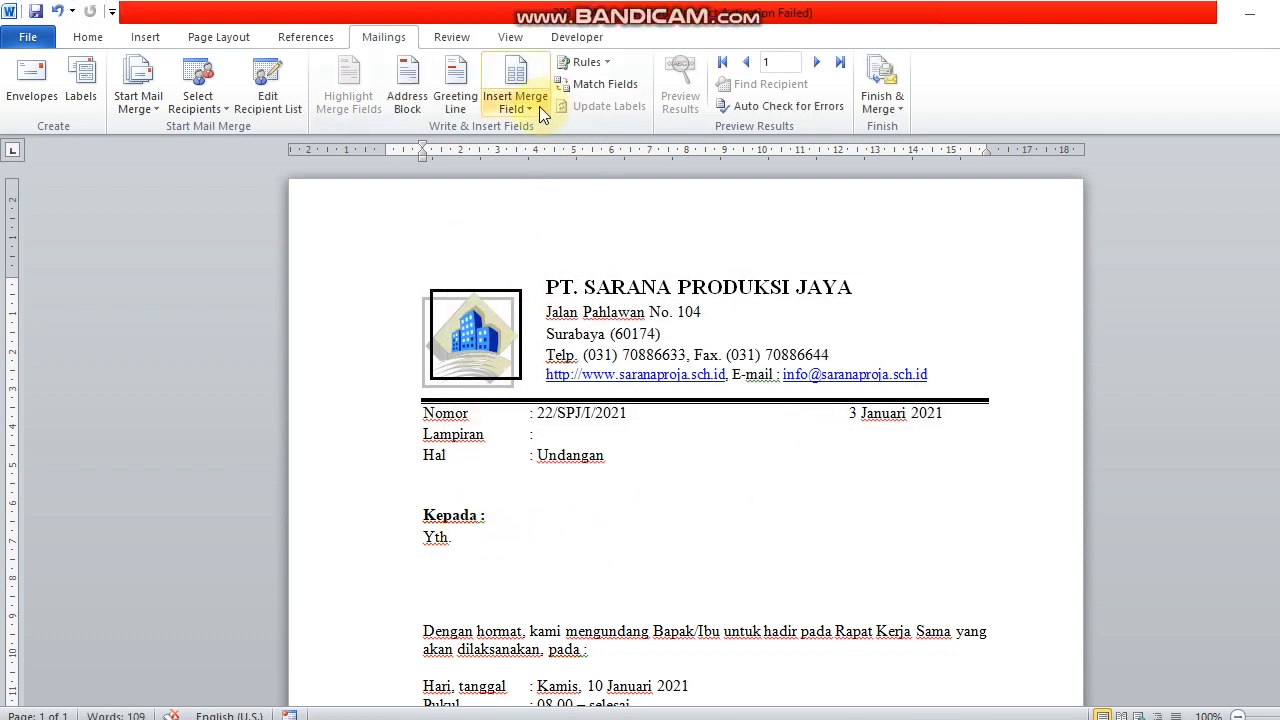
- Insert the JABATAN merge field after "Yth." and the KANTOR merge field on the line below it
{"action": "left_click", "coordinate": [531, 107]}
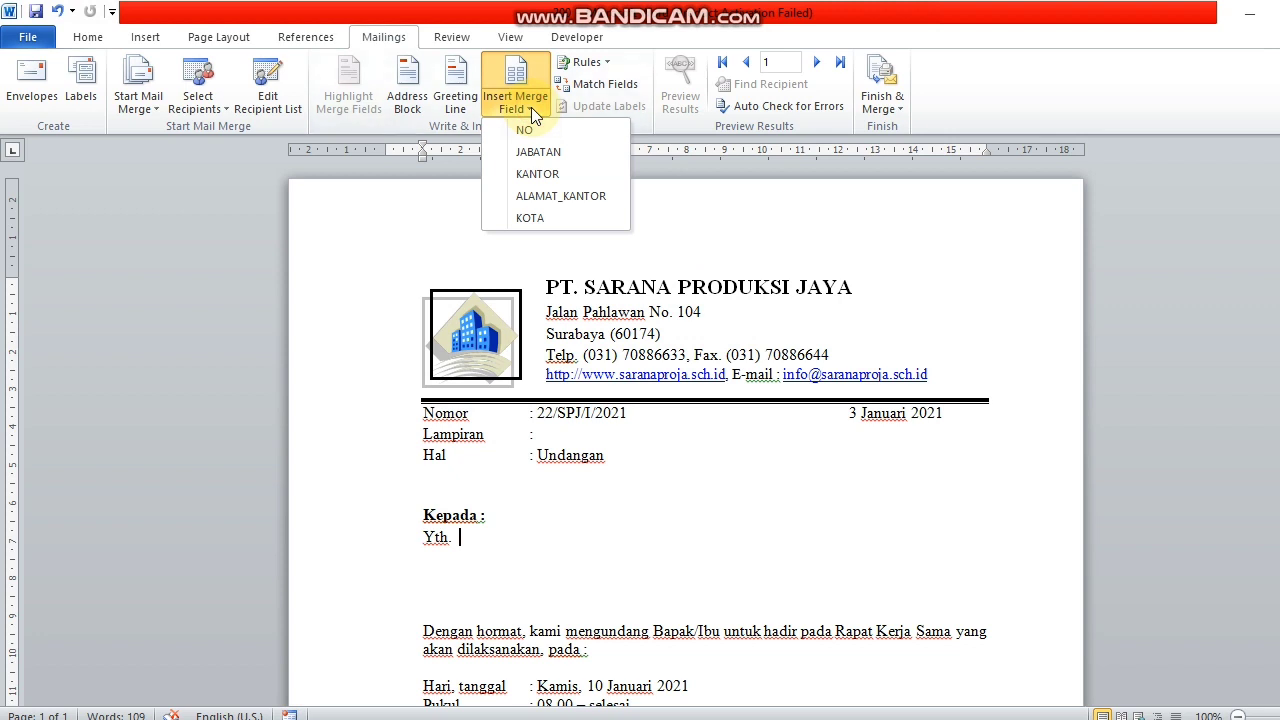
{"action": "left_click", "coordinate": [534, 152]}
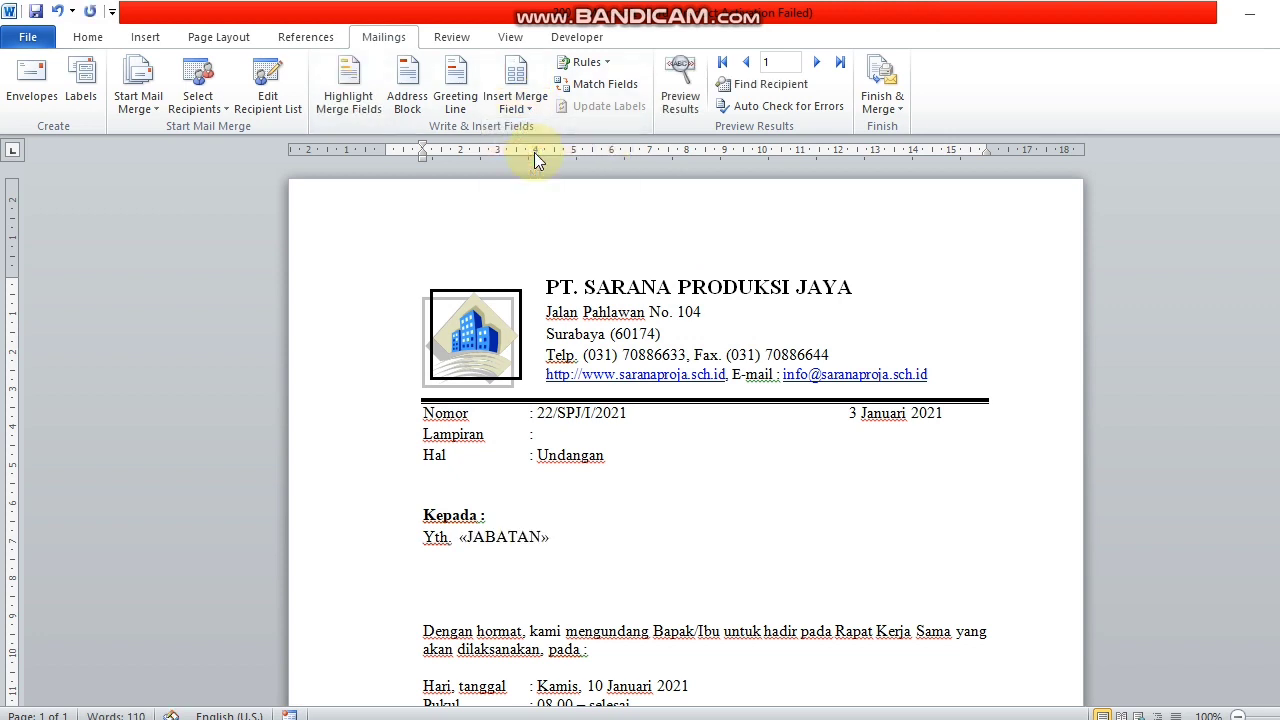
{"action": "left_click", "coordinate": [425, 562]}
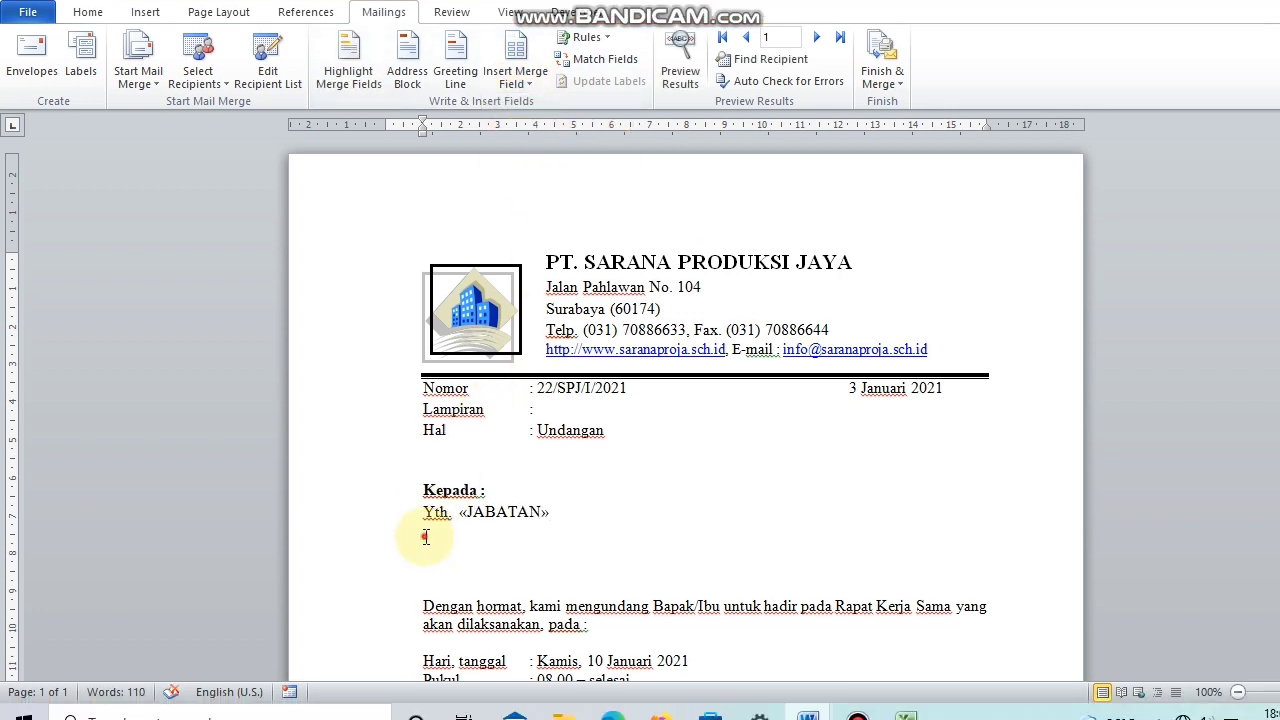
{"action": "left_click", "coordinate": [529, 108]}
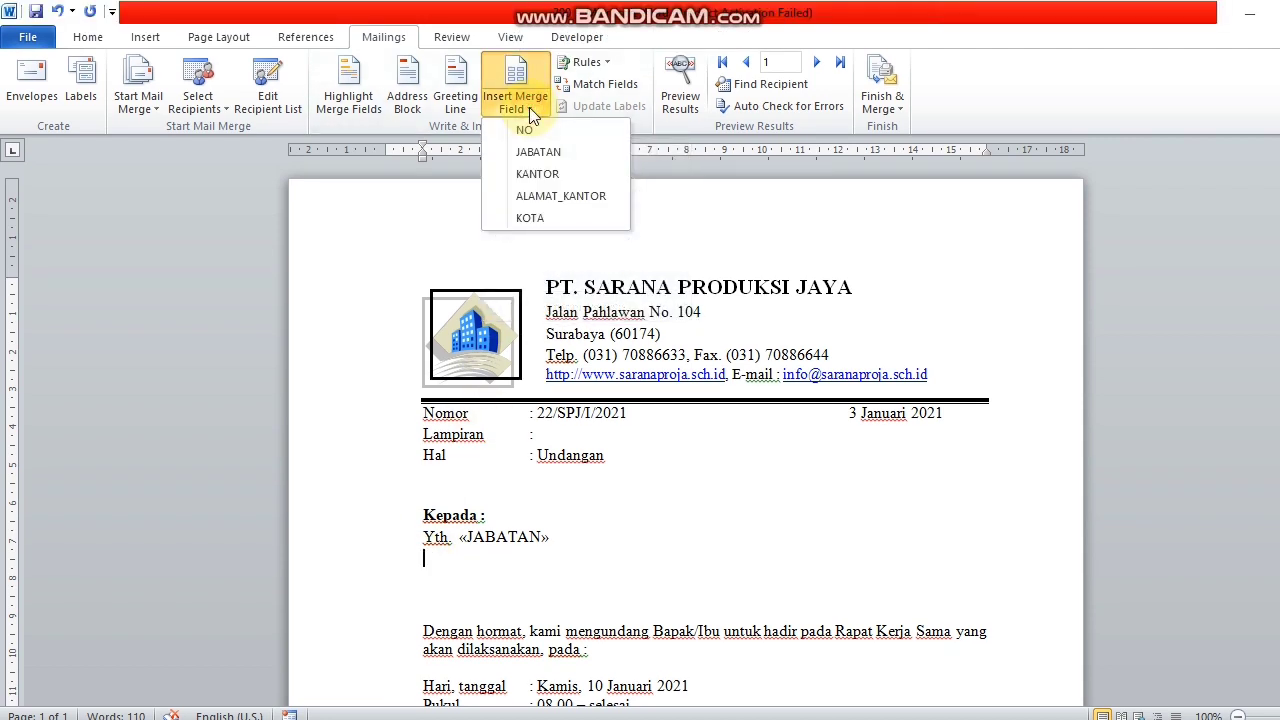
{"action": "left_click", "coordinate": [536, 174]}
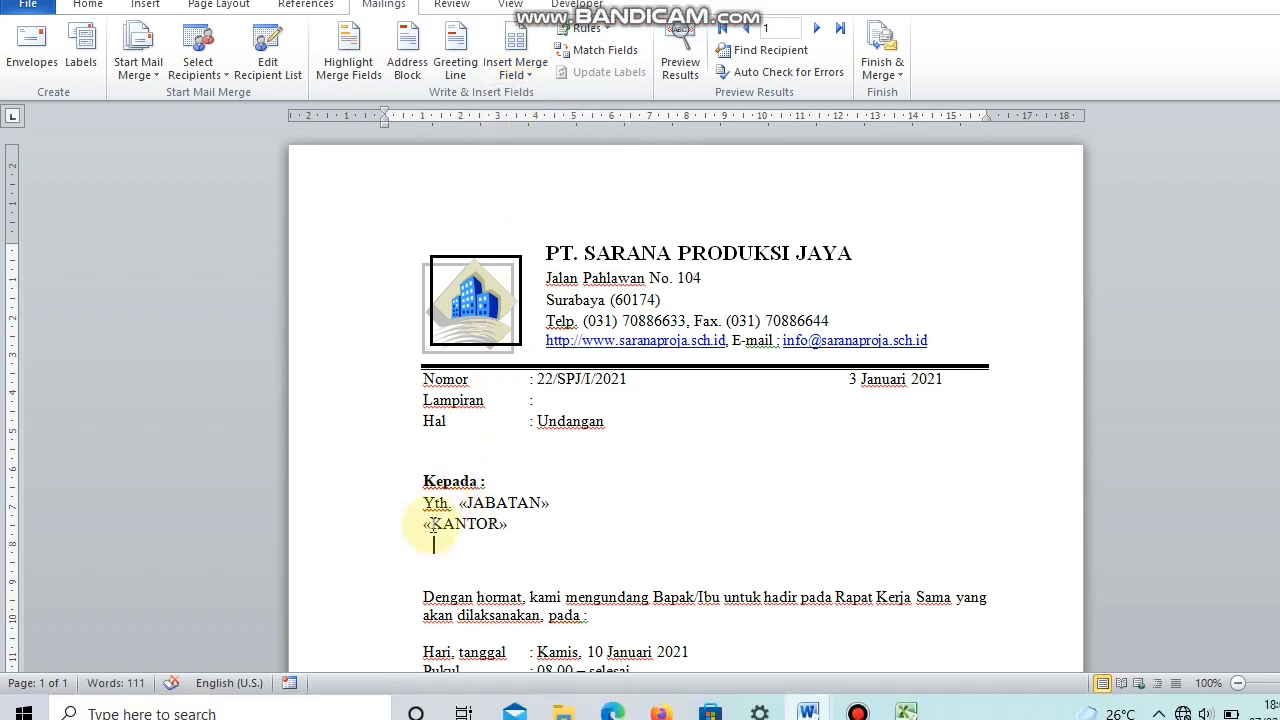
- Insert the ALAMAT_KANTOR merge field below KANTOR and the KOTA merge field on the line after it
{"action": "left_click", "coordinate": [531, 79]}
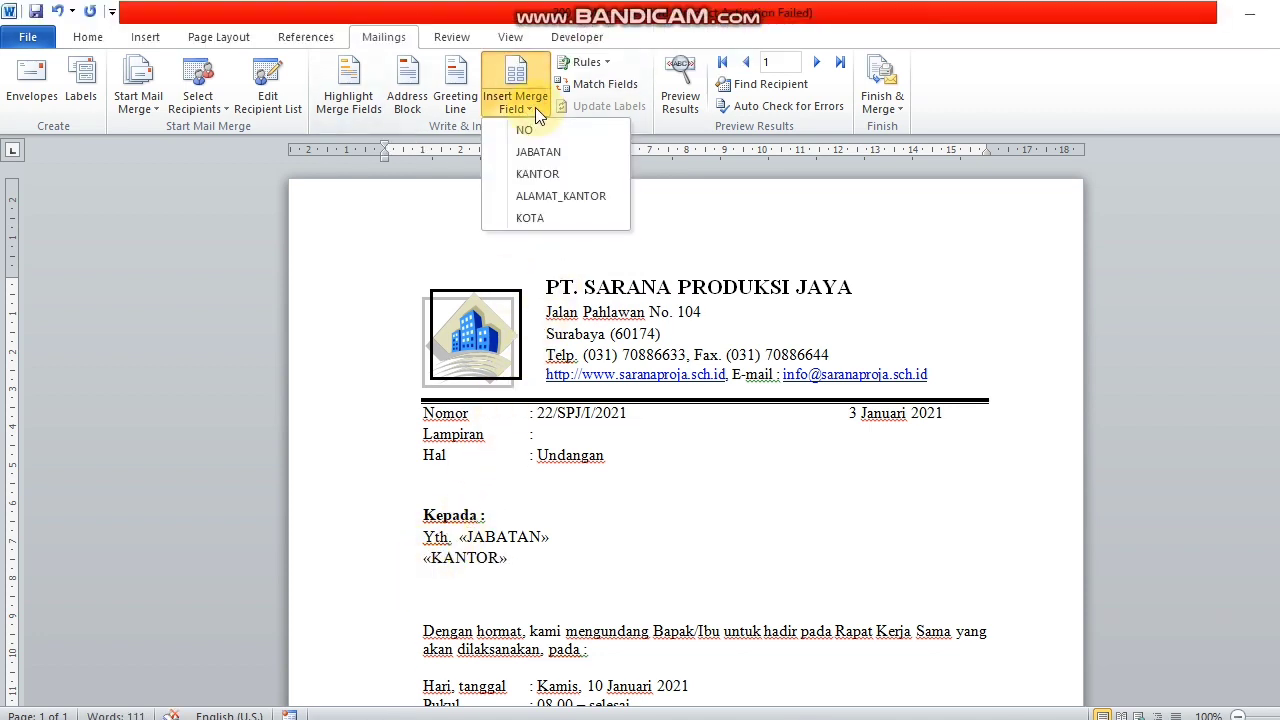
{"action": "left_click", "coordinate": [544, 196]}
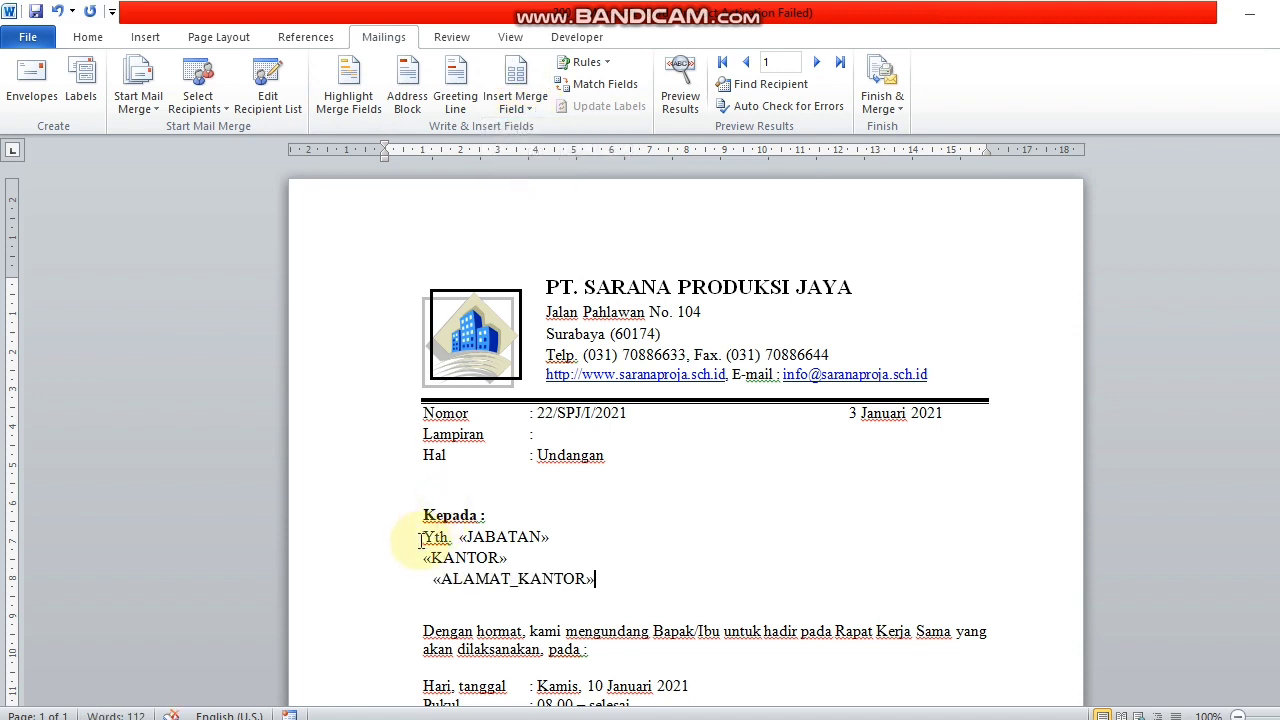
{"action": "left_click", "coordinate": [420, 577]}
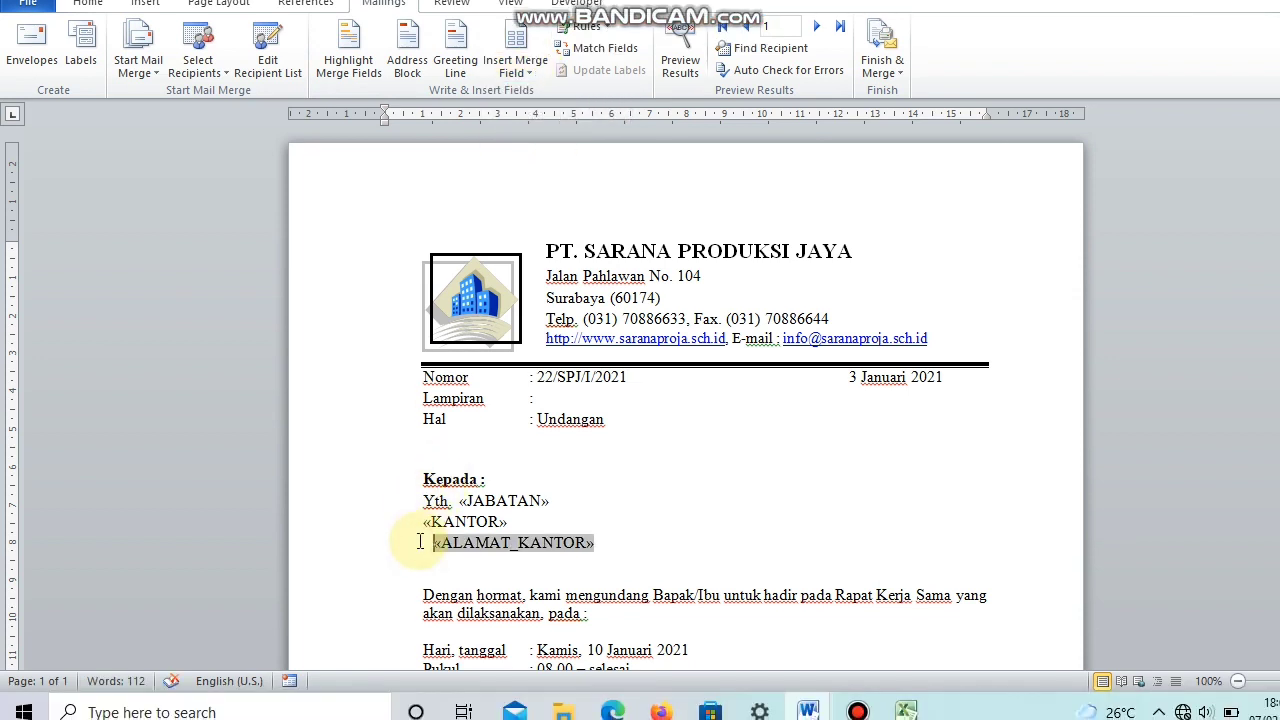
{"action": "left_click", "coordinate": [422, 561]}
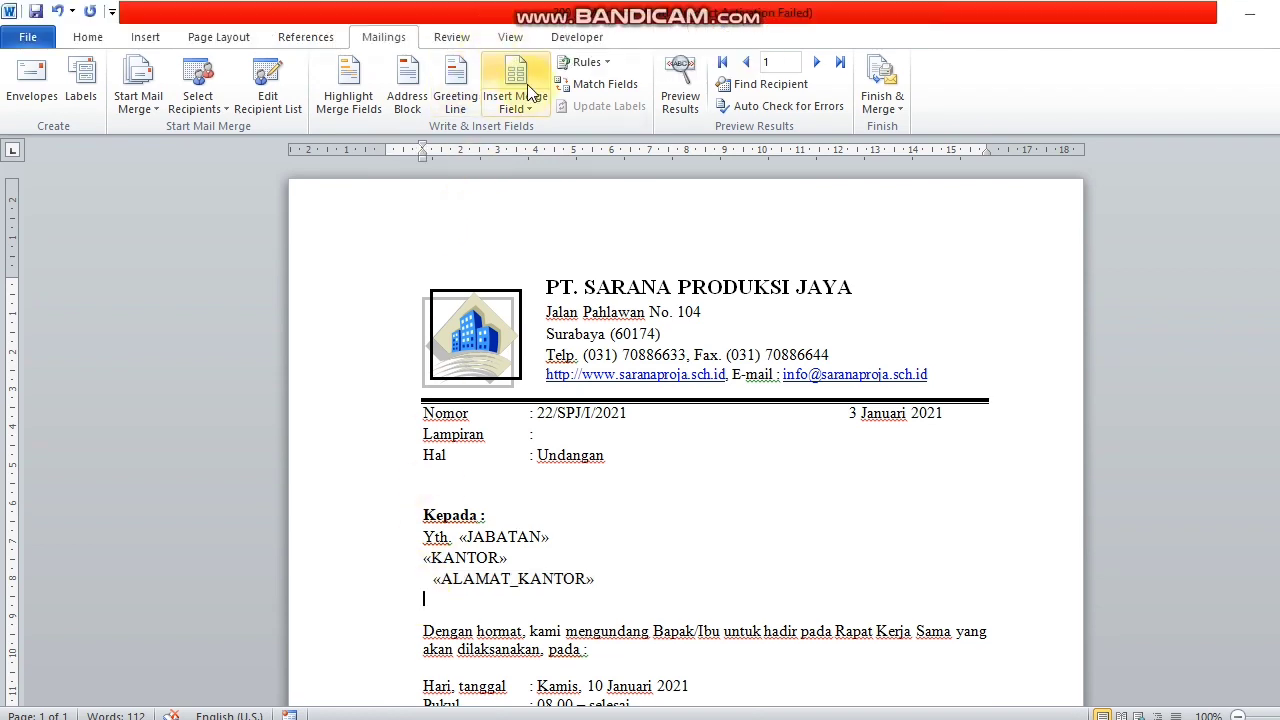
{"action": "left_click", "coordinate": [533, 106]}
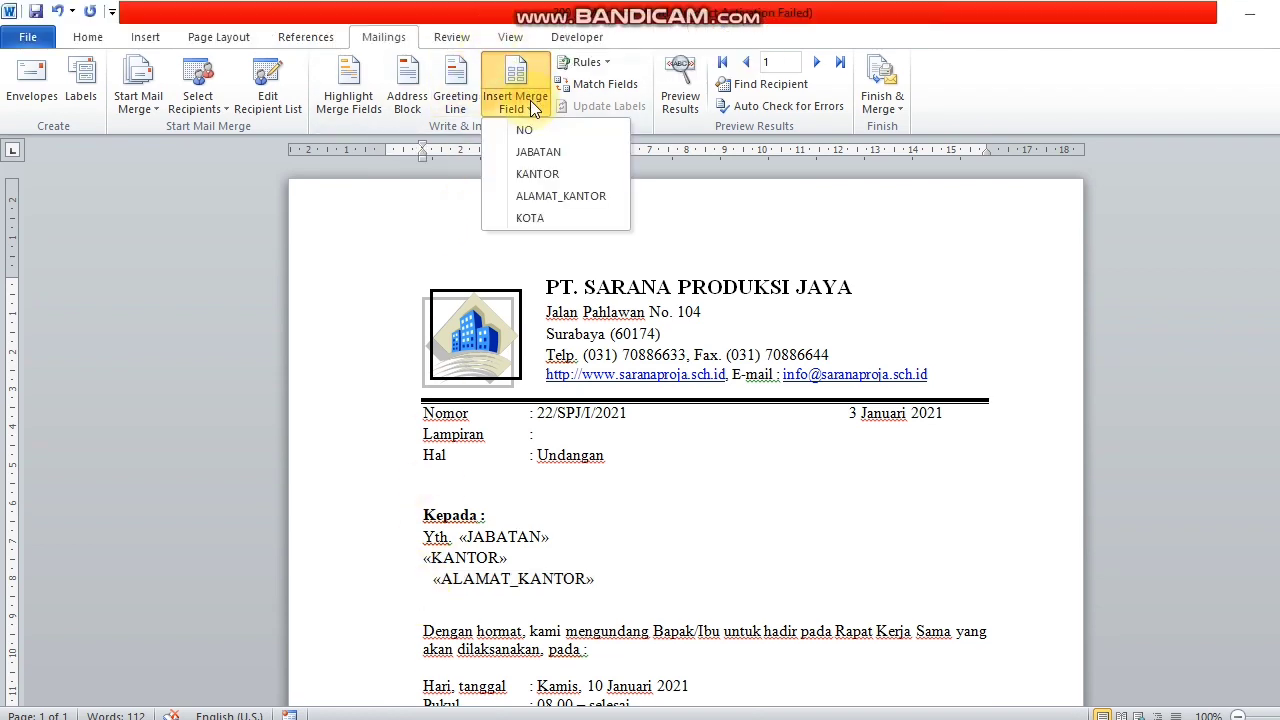
{"action": "left_click", "coordinate": [538, 218]}
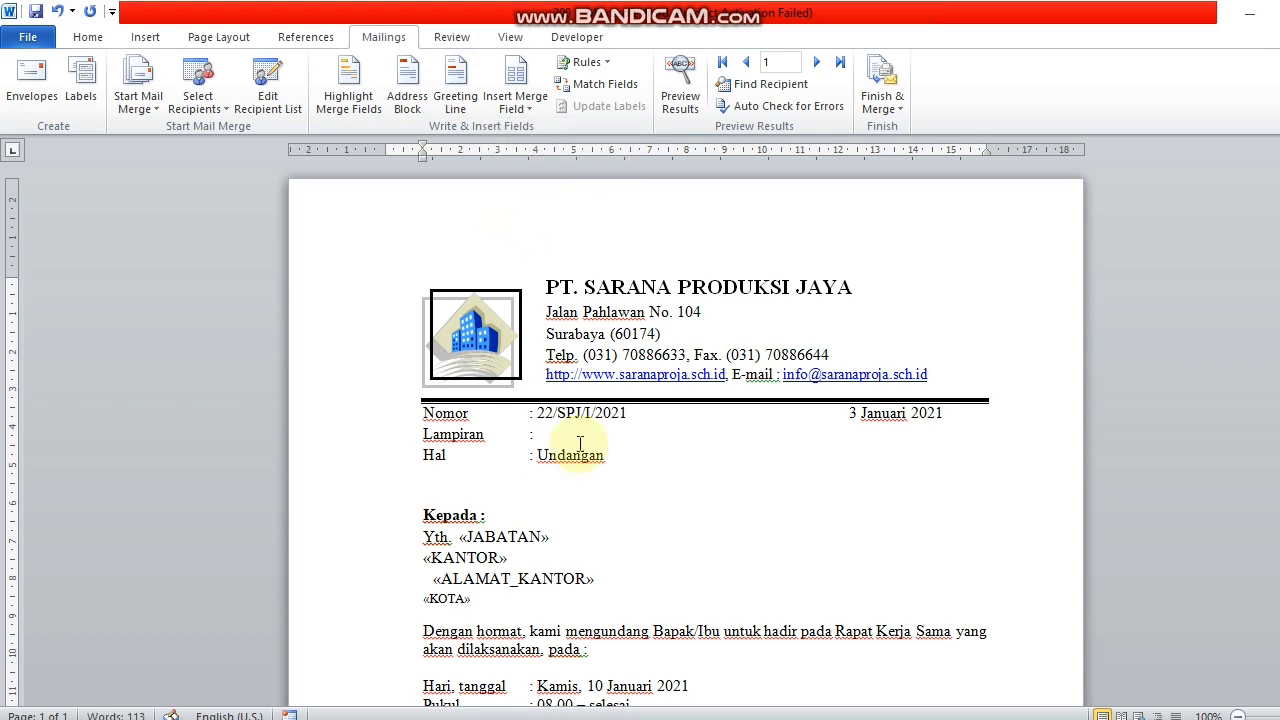
- Preview the merge results in the letter and page through the recipients up to record 5, then back to record 4
{"action": "left_click", "coordinate": [686, 65]}
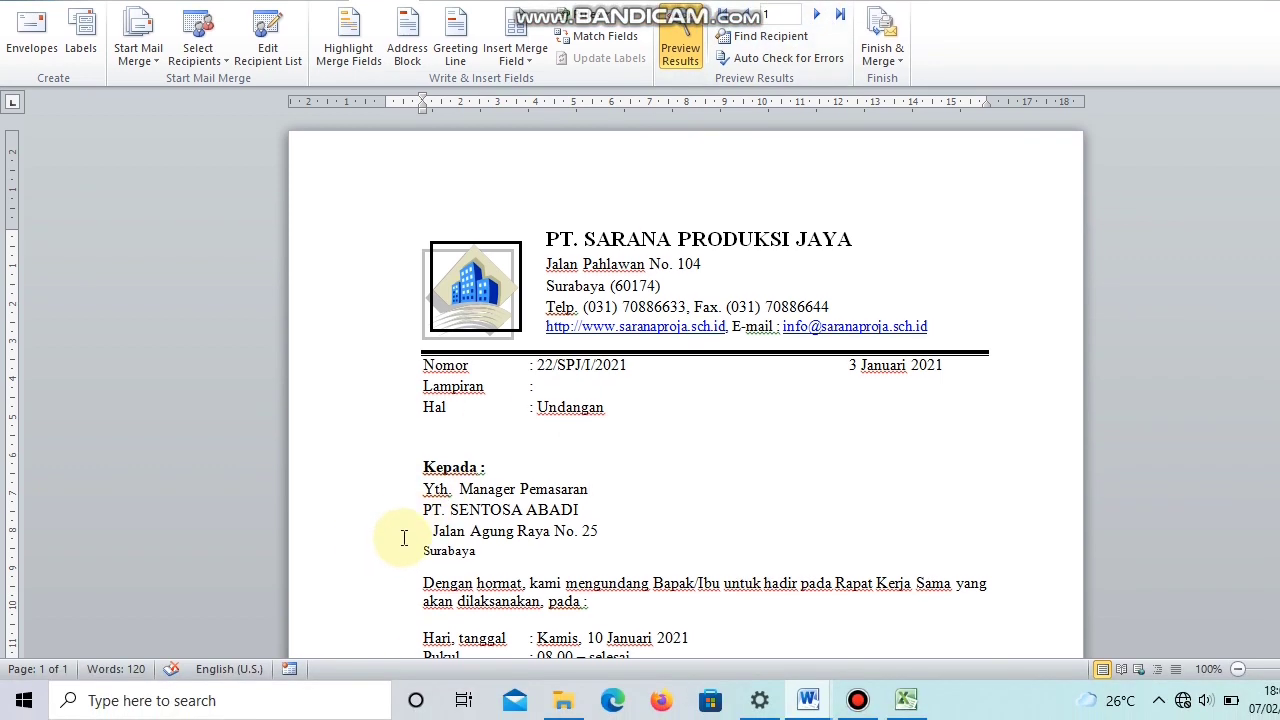
{"action": "left_click", "coordinate": [419, 531]}
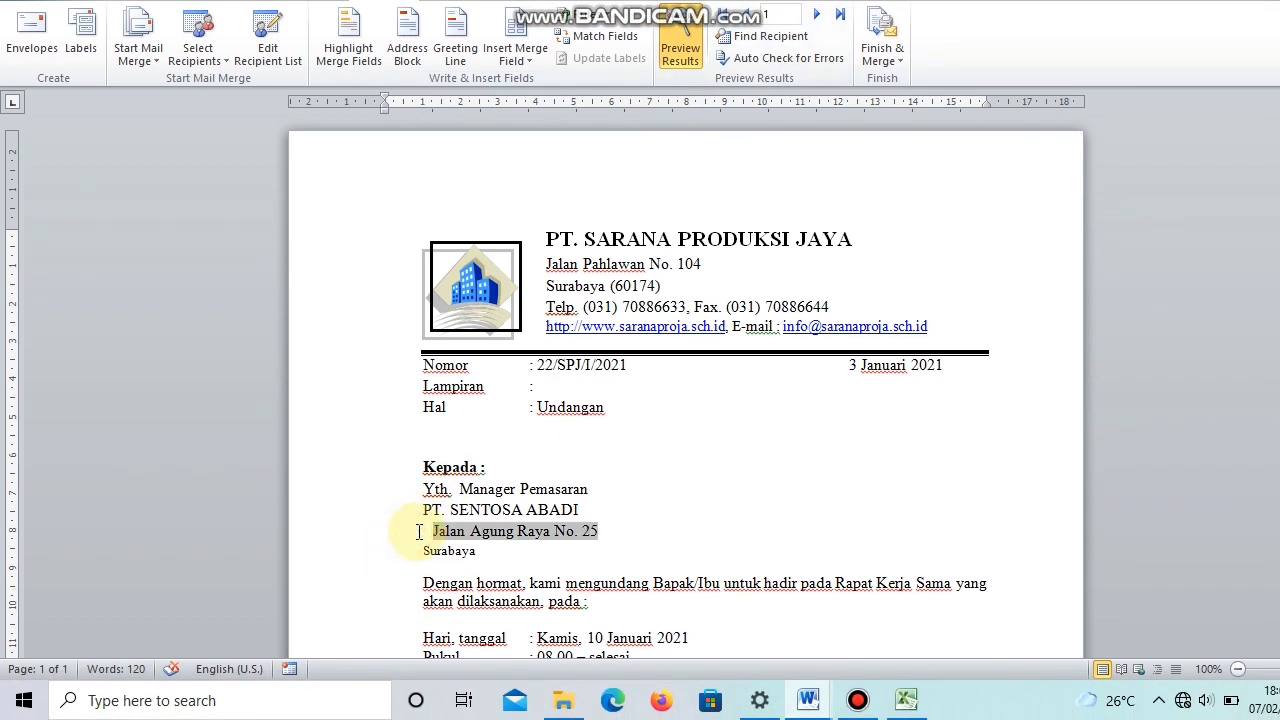
{"action": "left_click", "coordinate": [418, 531]}
{"action": "left_click", "coordinate": [419, 531]}
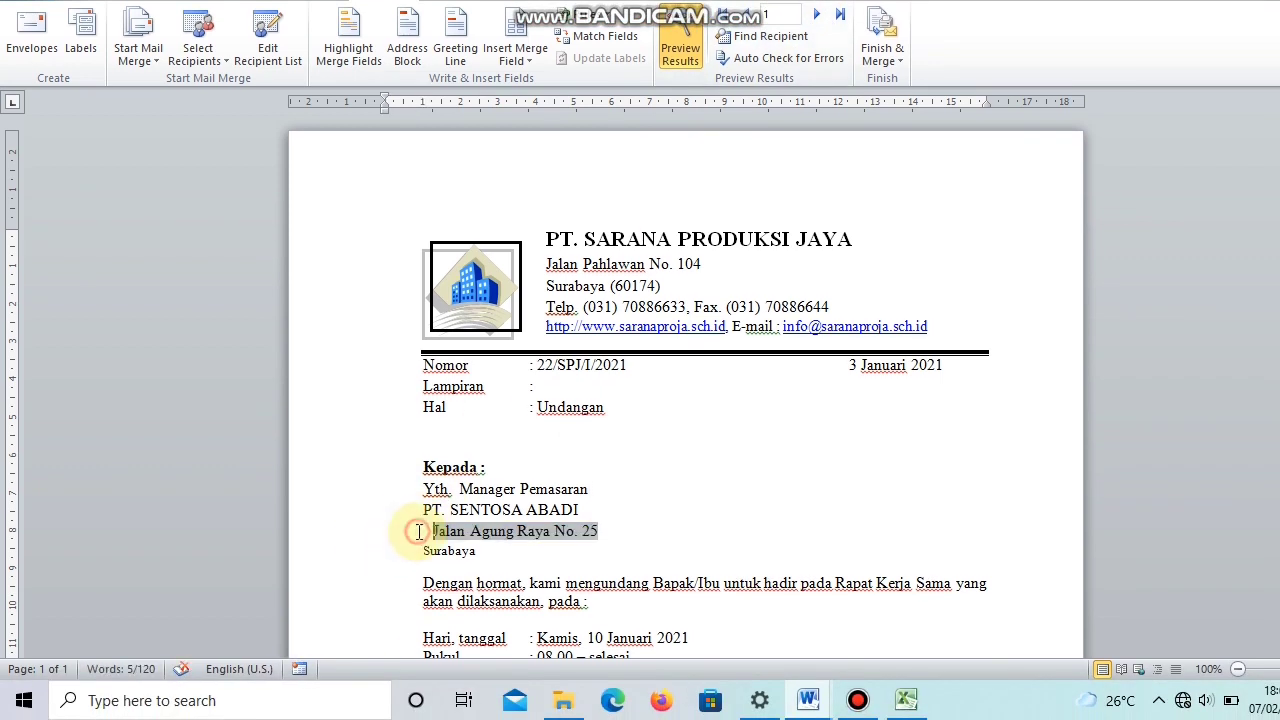
{"action": "left_click", "coordinate": [789, 245]}
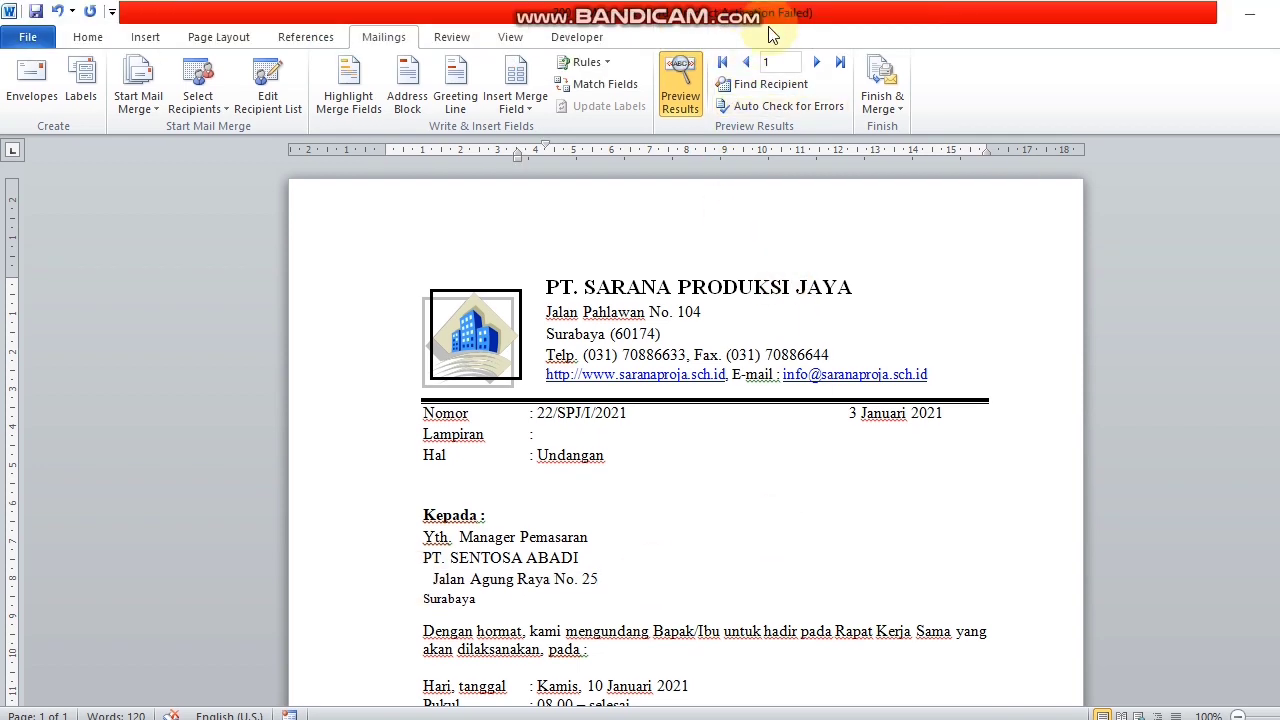
{"action": "left_click", "coordinate": [817, 62]}
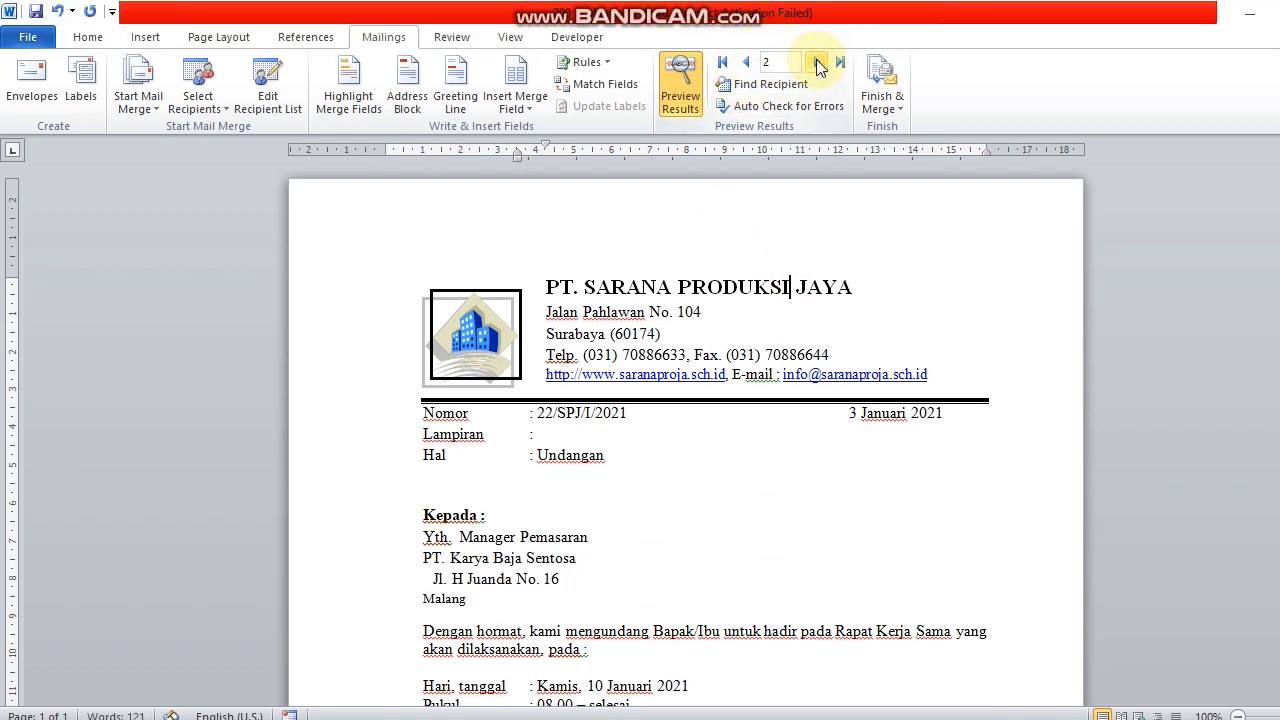
{"action": "left_click", "coordinate": [817, 62]}
{"action": "left_click", "coordinate": [818, 63]}
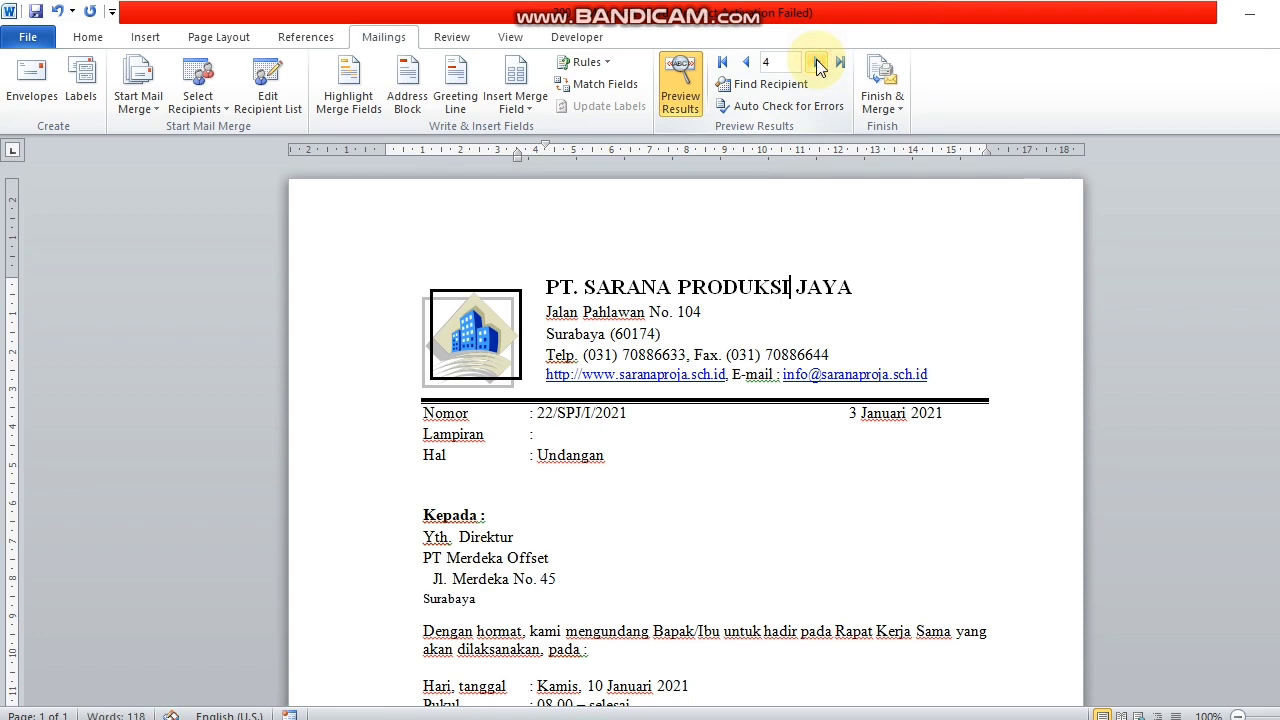
{"action": "left_click", "coordinate": [817, 62]}
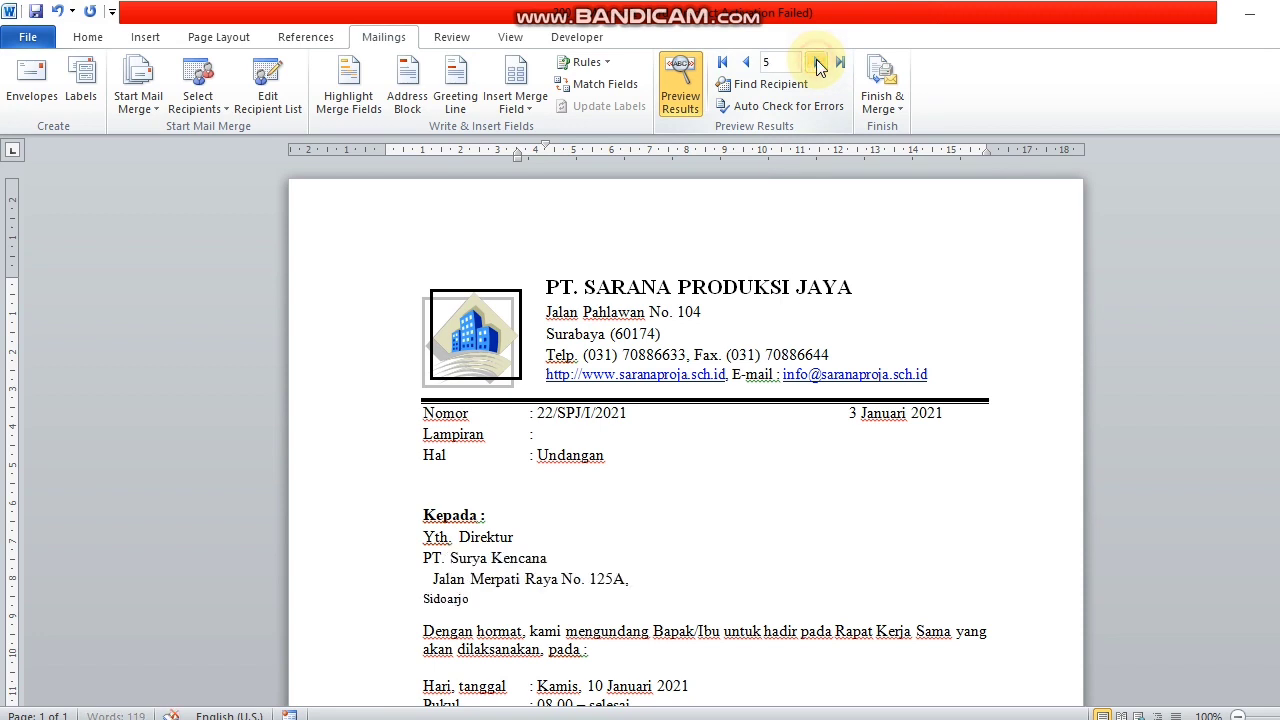
{"action": "left_click", "coordinate": [746, 63]}
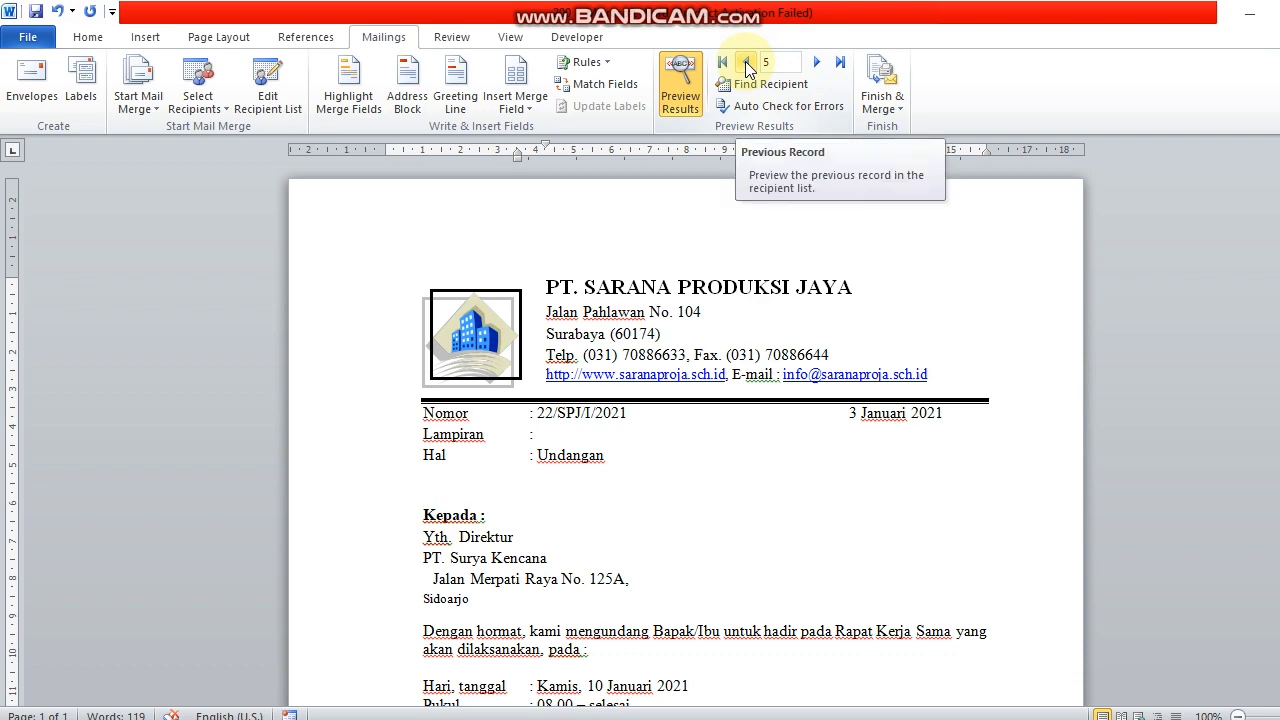
{"action": "left_click", "coordinate": [746, 63]}
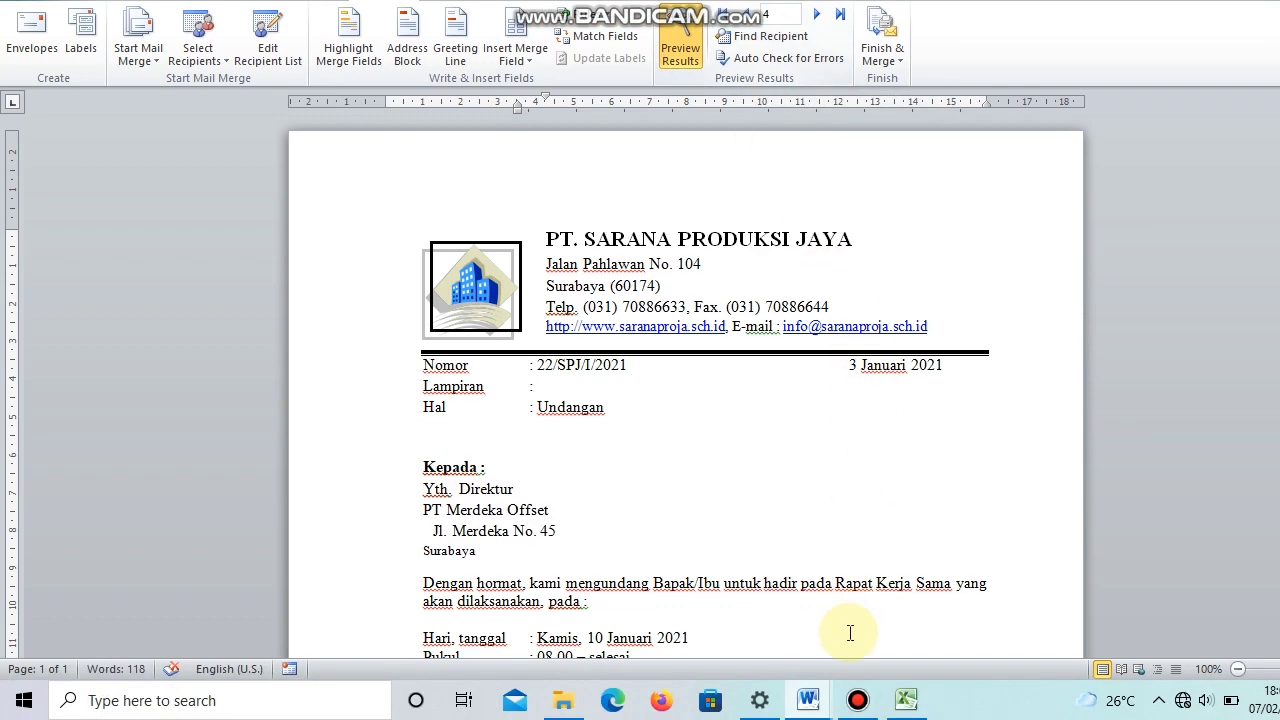
- Switch to Gmail in Chrome, return to the inbox and start a new message
{"action": "left_click", "coordinate": [928, 700]}
{"action": "left_click", "coordinate": [748, 449]}
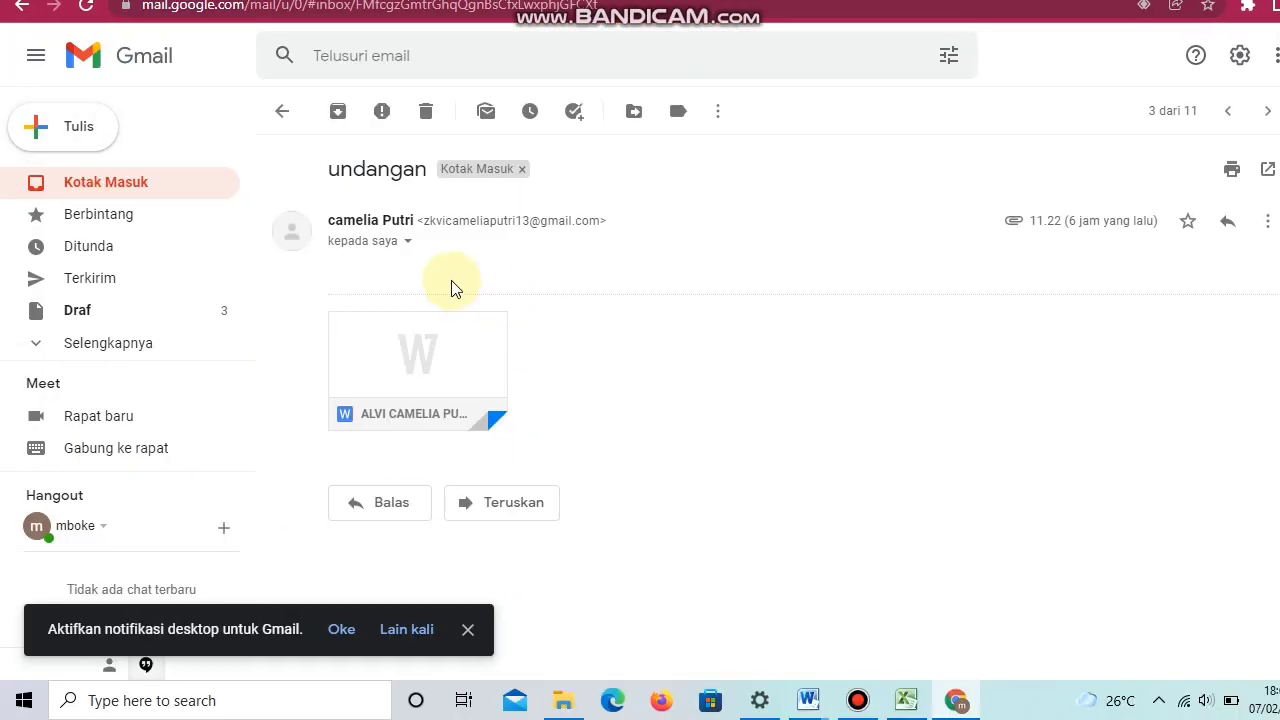
{"action": "left_click", "coordinate": [185, 210]}
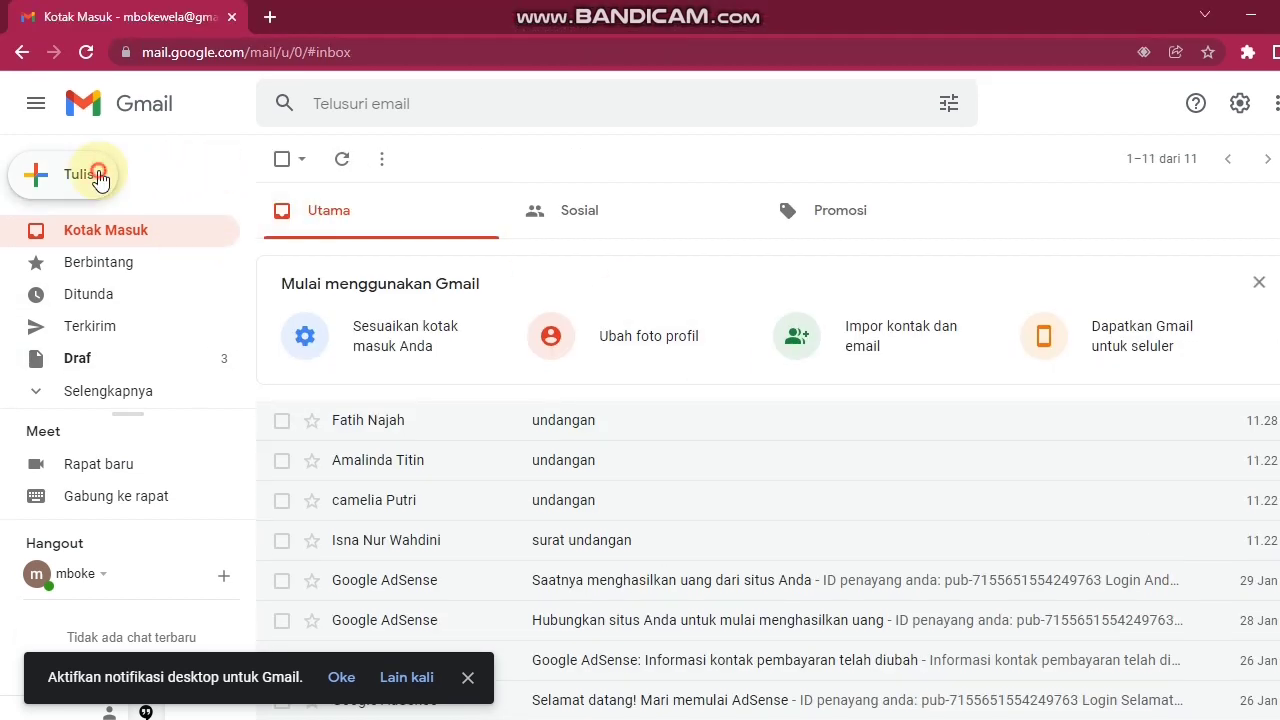
{"action": "left_click", "coordinate": [98, 175]}
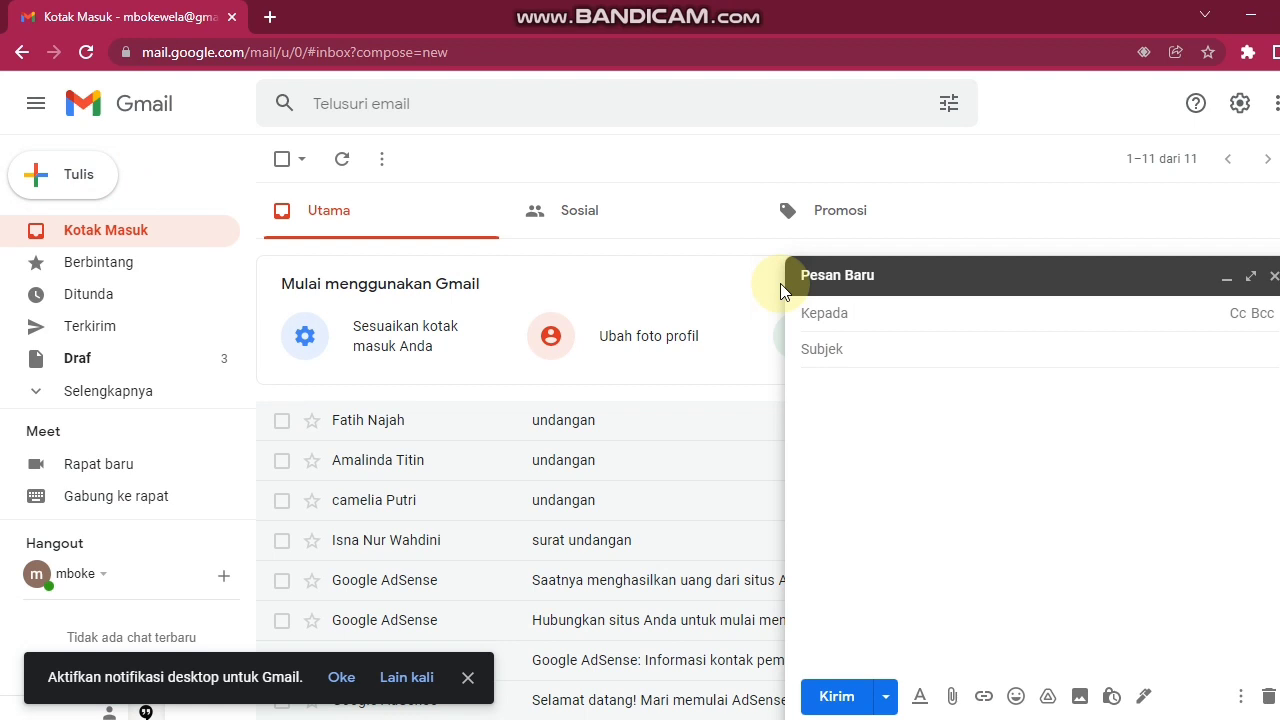
- Address the message to the exam's office e-mail address and enter "undangan" as the subject
{"action": "type", "text": "ukk"}
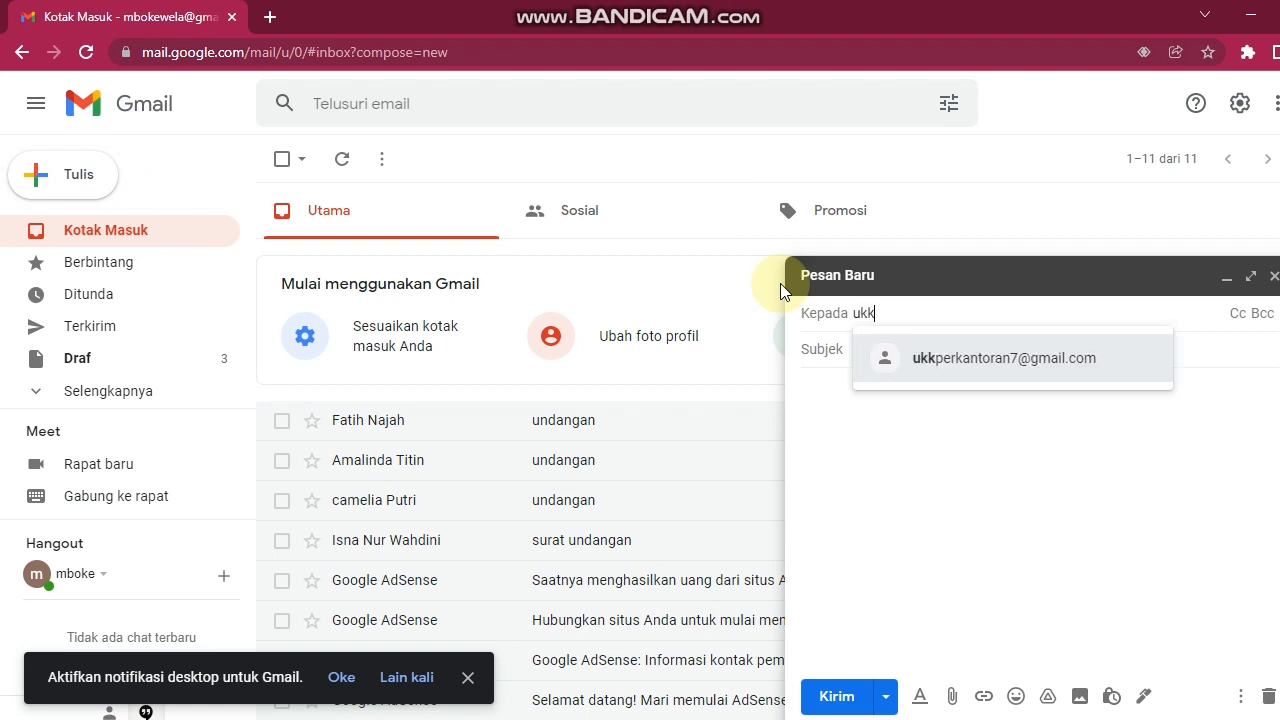
{"action": "type", "text": "perkant"}
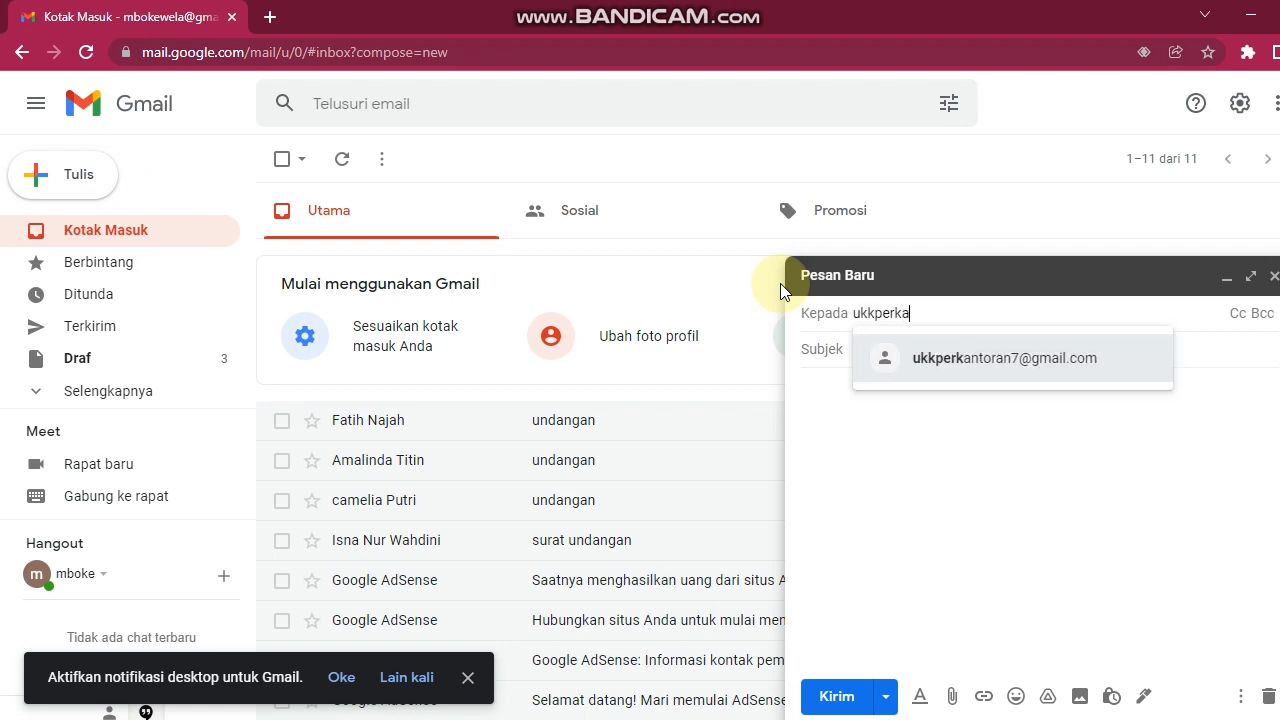
{"action": "left_click", "coordinate": [952, 358]}
{"action": "left_click", "coordinate": [889, 349]}
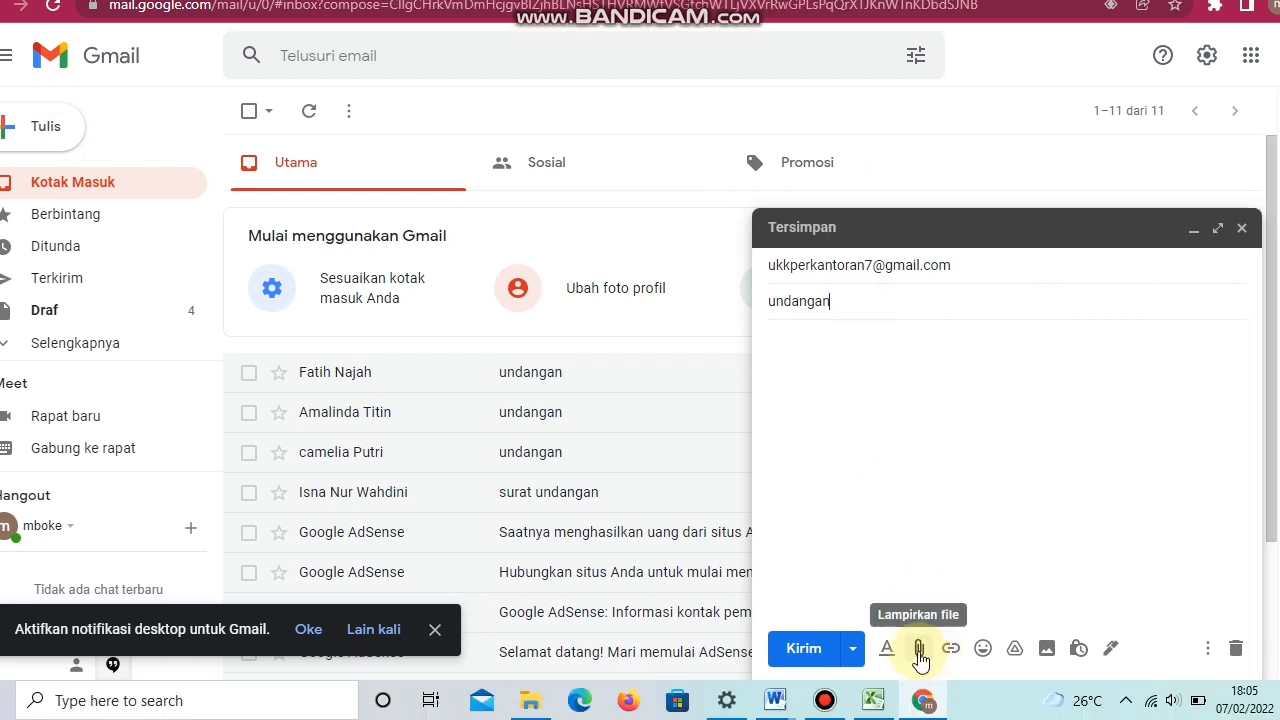
- Attach both the Word and Excel files named 200 from D:\UJIAN to the message
{"action": "left_click", "coordinate": [919, 655]}
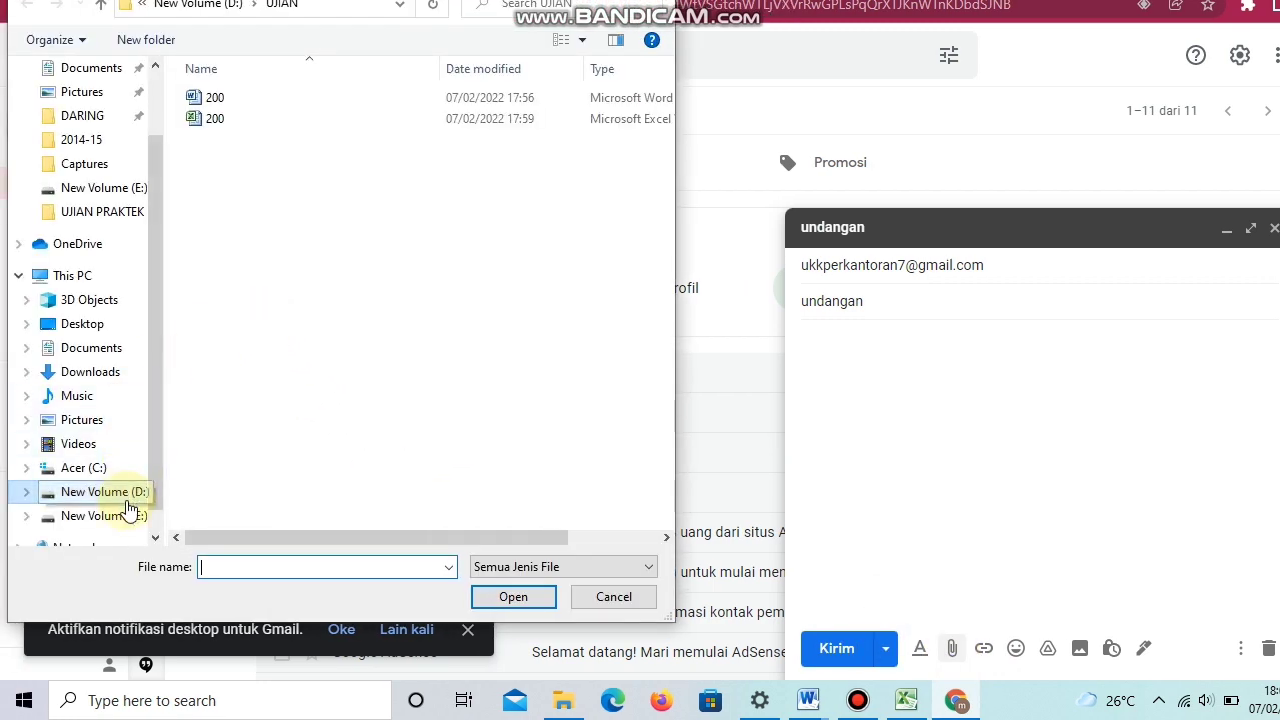
{"action": "left_click", "coordinate": [120, 495]}
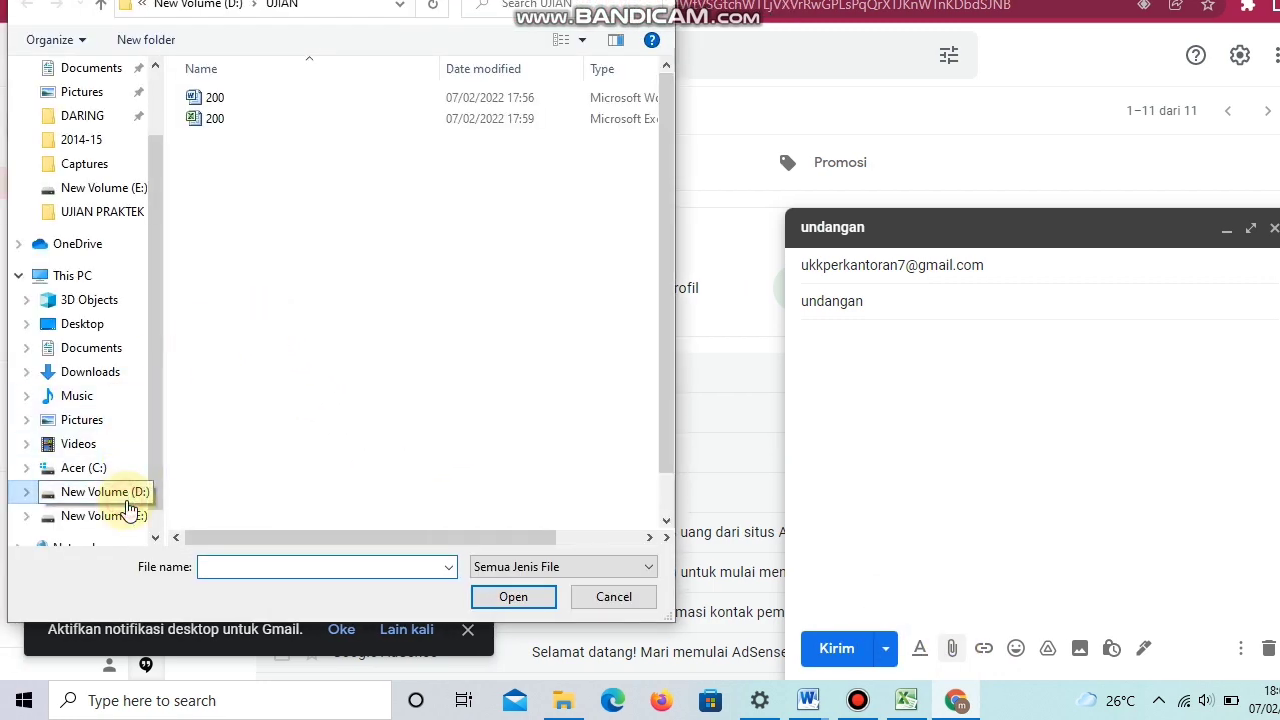
{"action": "left_click", "coordinate": [208, 418]}
{"action": "double_click", "coordinate": [208, 418]}
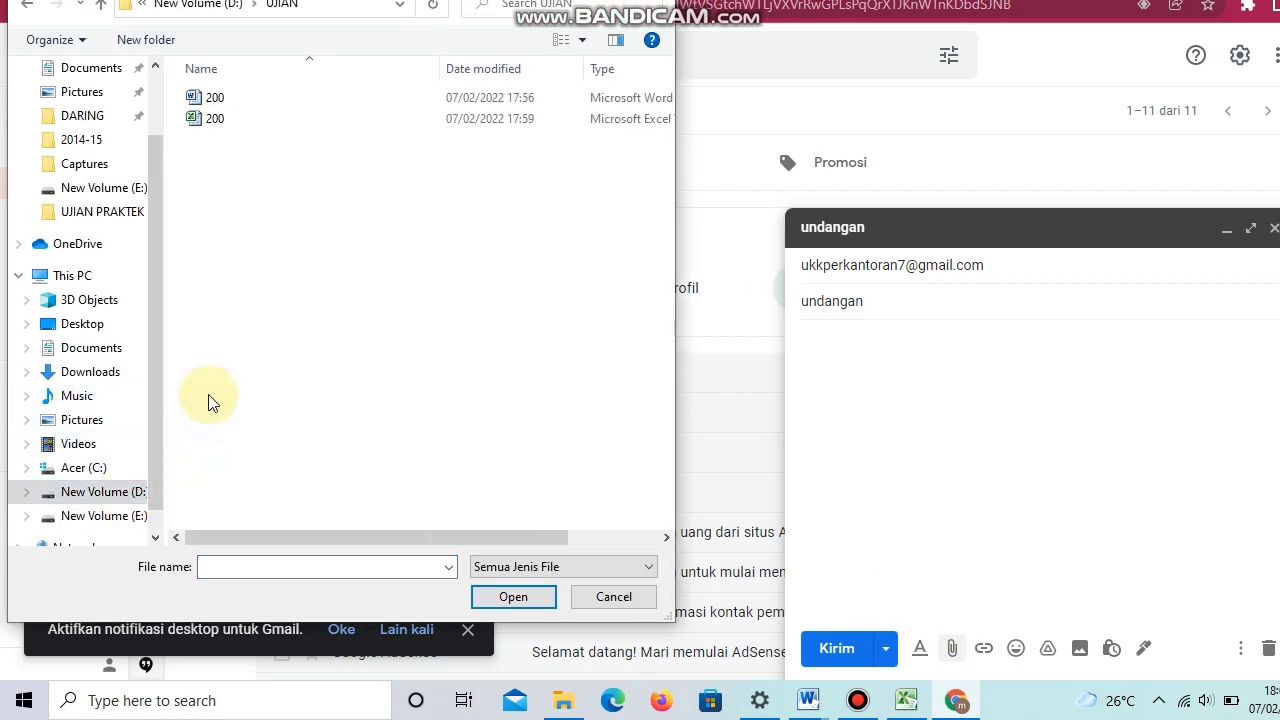
{"action": "left_click", "coordinate": [290, 158]}
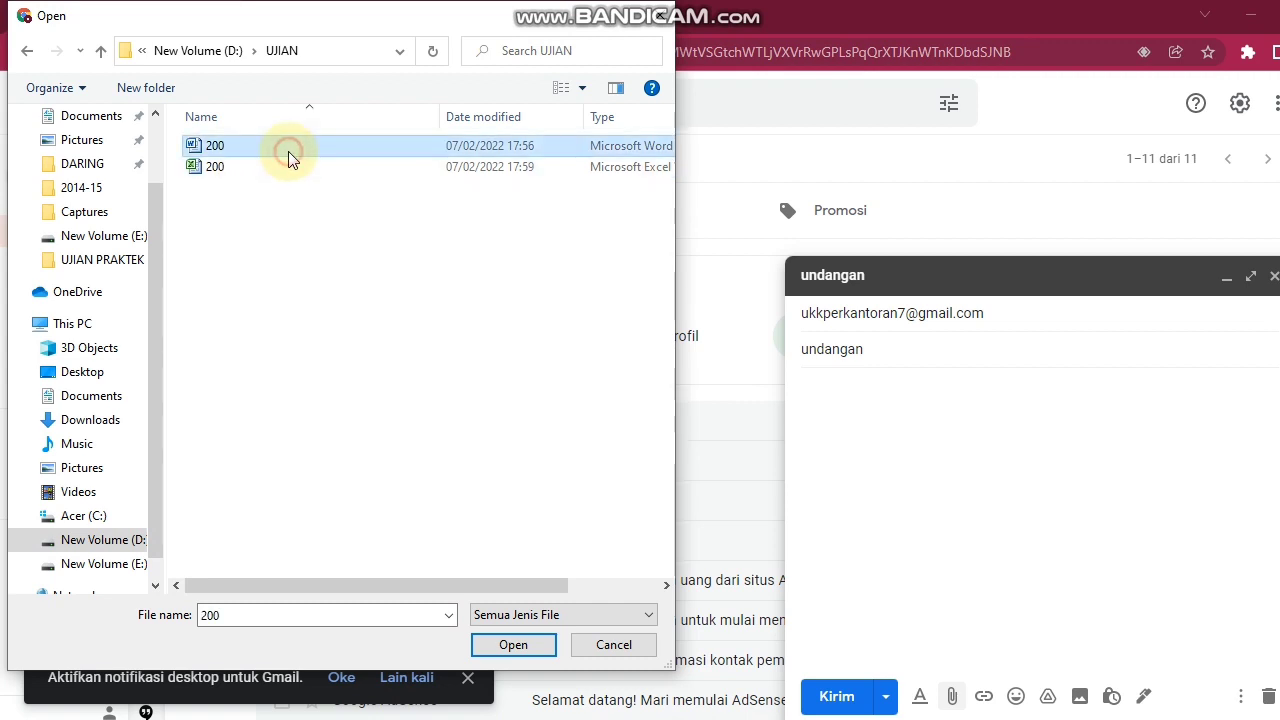
{"action": "key", "text": "ctrl+a"}
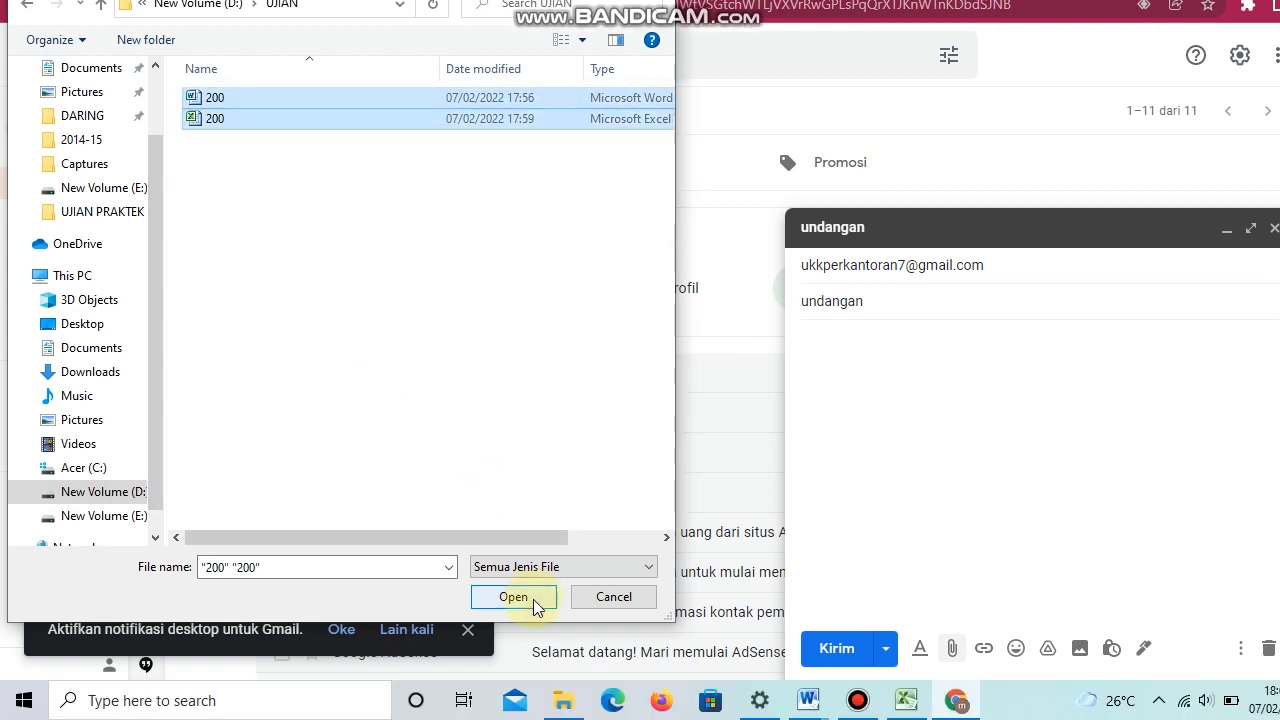
{"action": "left_click", "coordinate": [536, 603]}
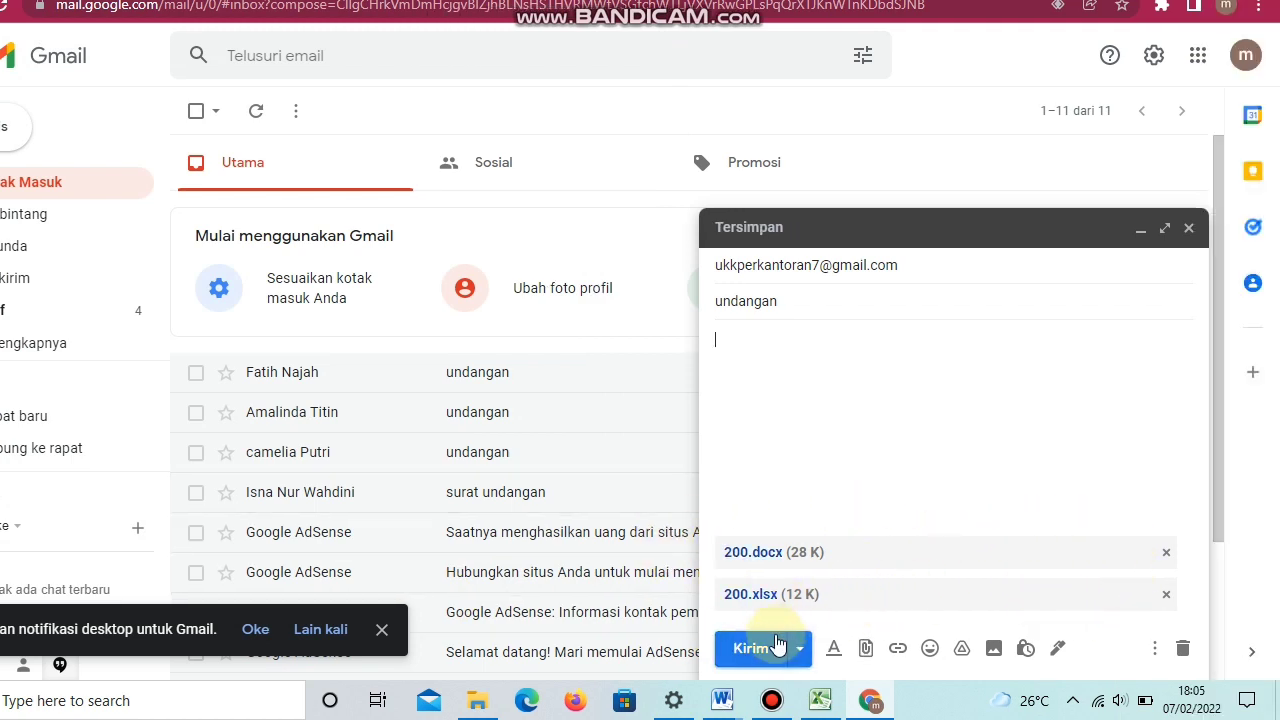
- Send the message with its two attachments and open the sent mail folder to check it
{"action": "left_click", "coordinate": [750, 649]}
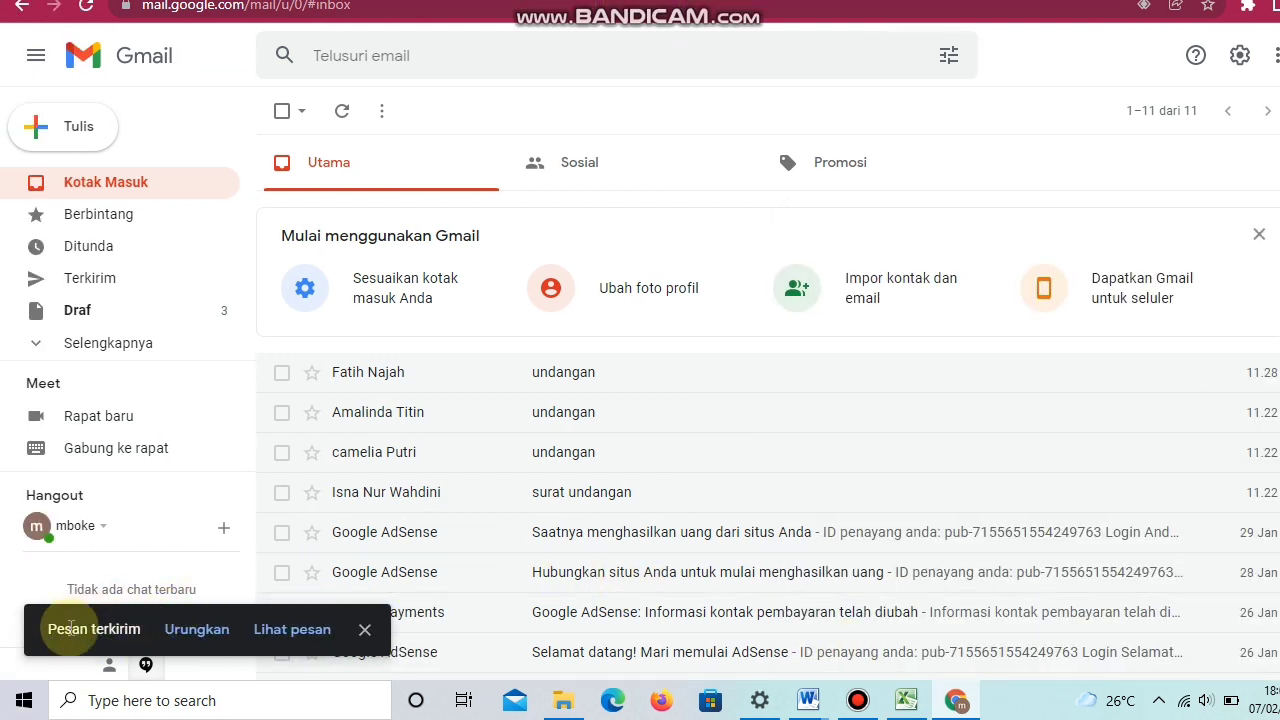
{"action": "left_click", "coordinate": [82, 289]}
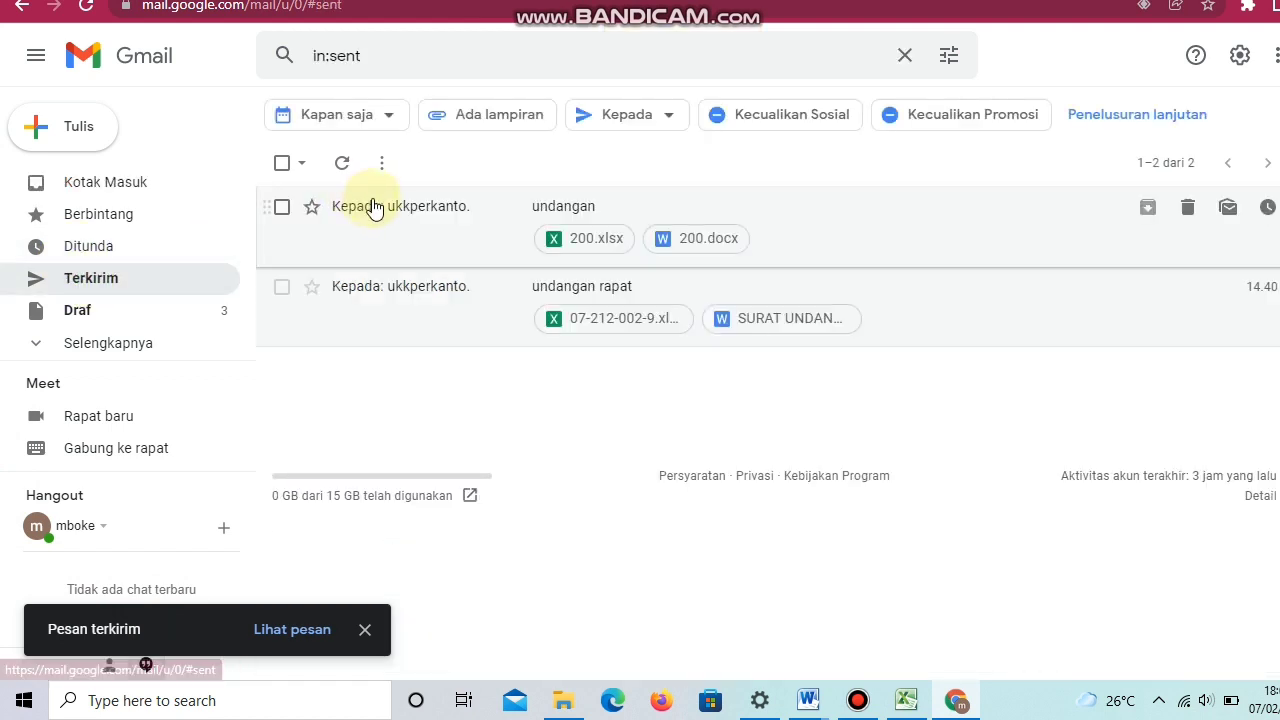